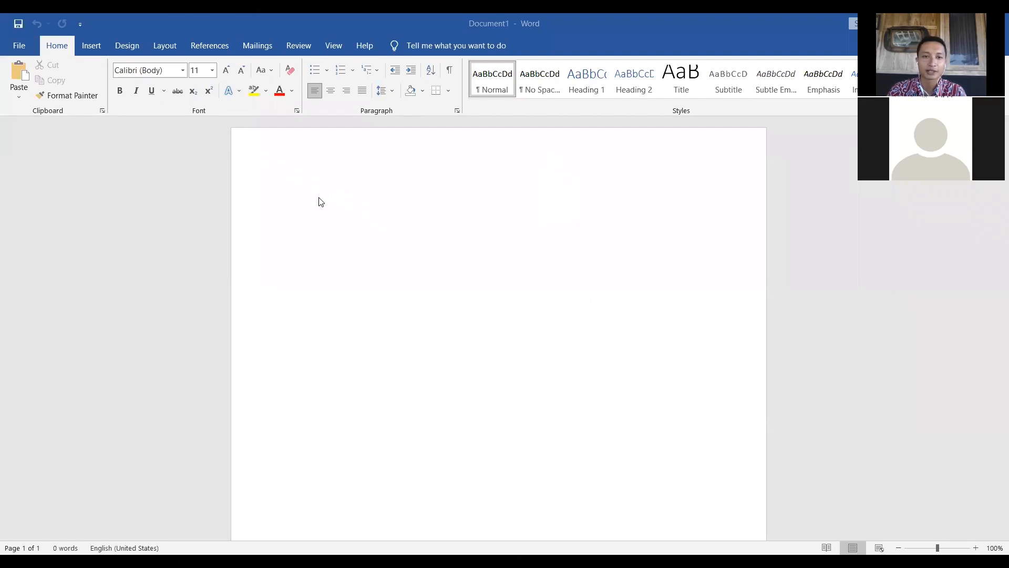
# Step: Set the blank document's text font to Arial at size 14
pyautogui.click(181, 74)
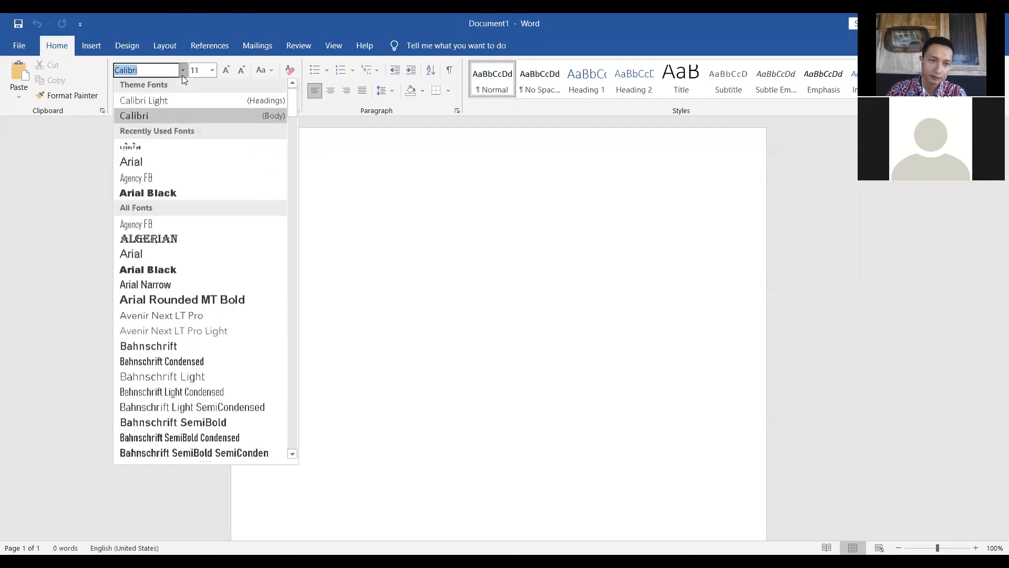
pyautogui.click(145, 168)
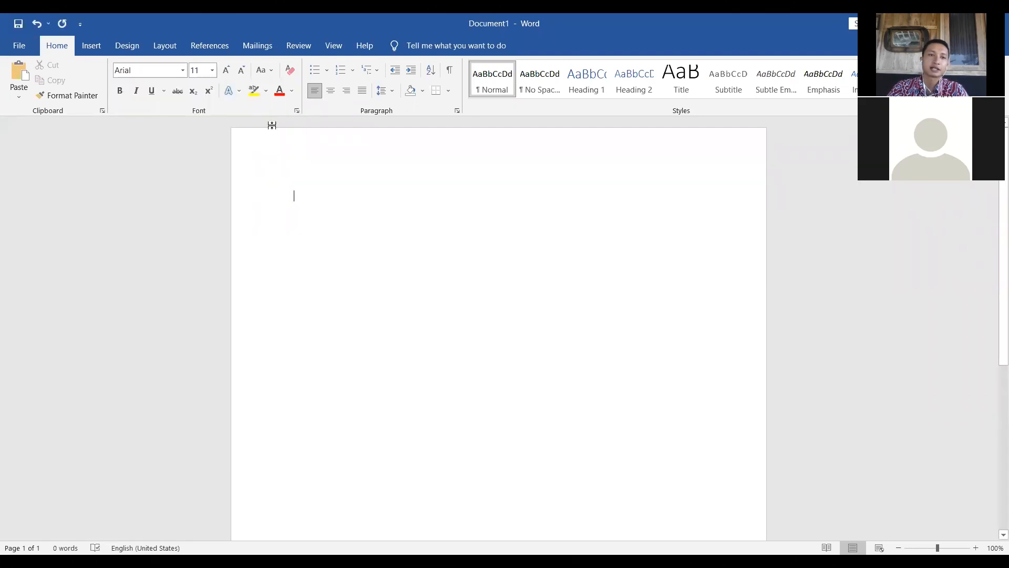
pyautogui.click(212, 70)
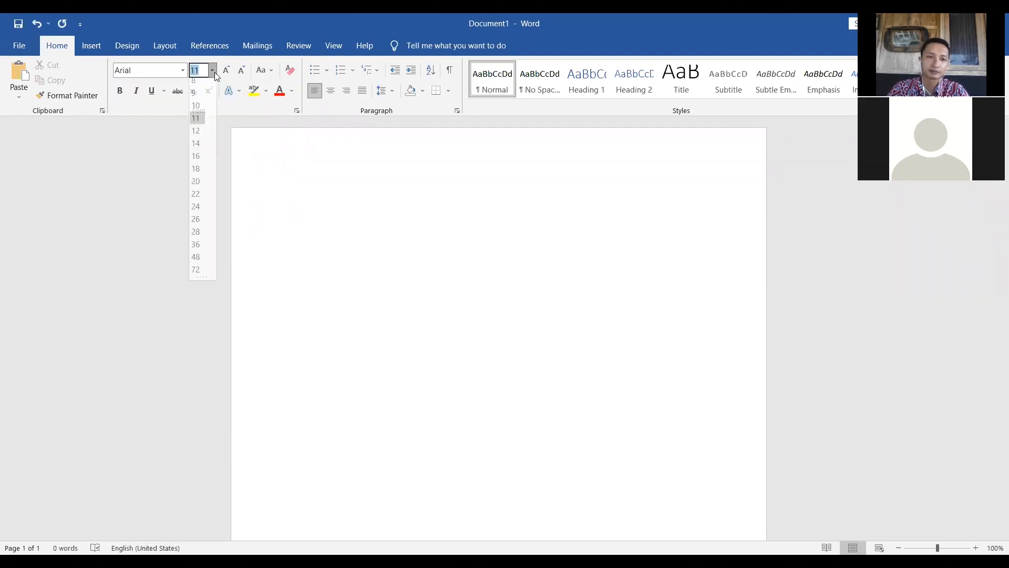
pyautogui.click(199, 146)
# Step: Enter the headings BUKA, MERONG and SUWUK in capitals on separate lines, leaving blank space below each for notation
pyautogui.write('BUKA')
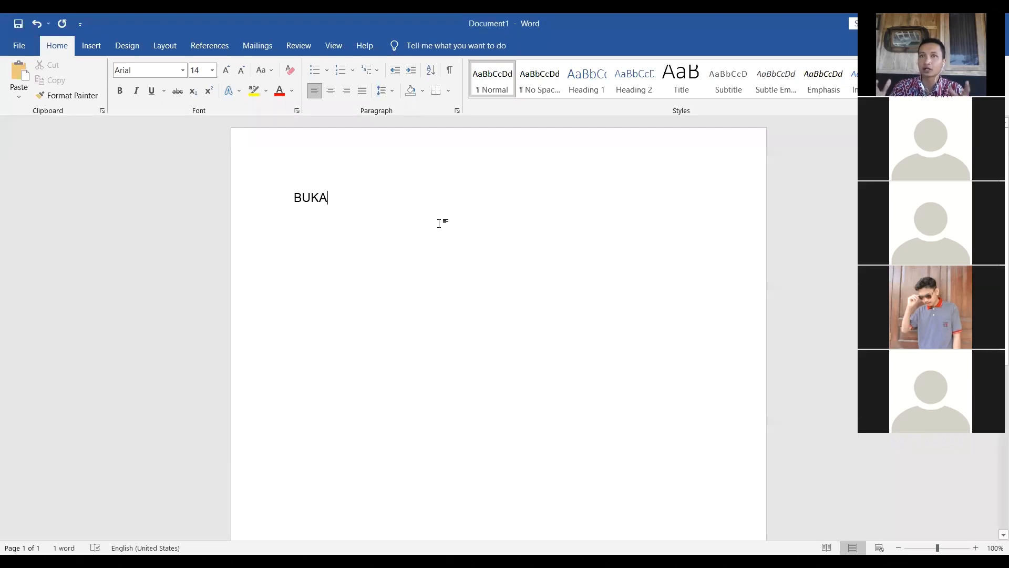
pyautogui.click(294, 264)
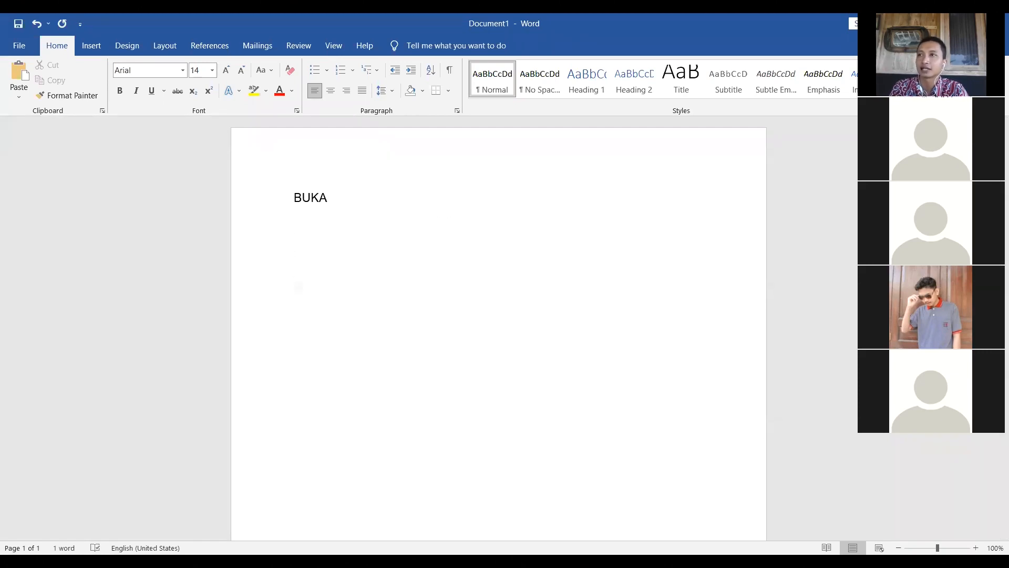
pyautogui.write('ME')
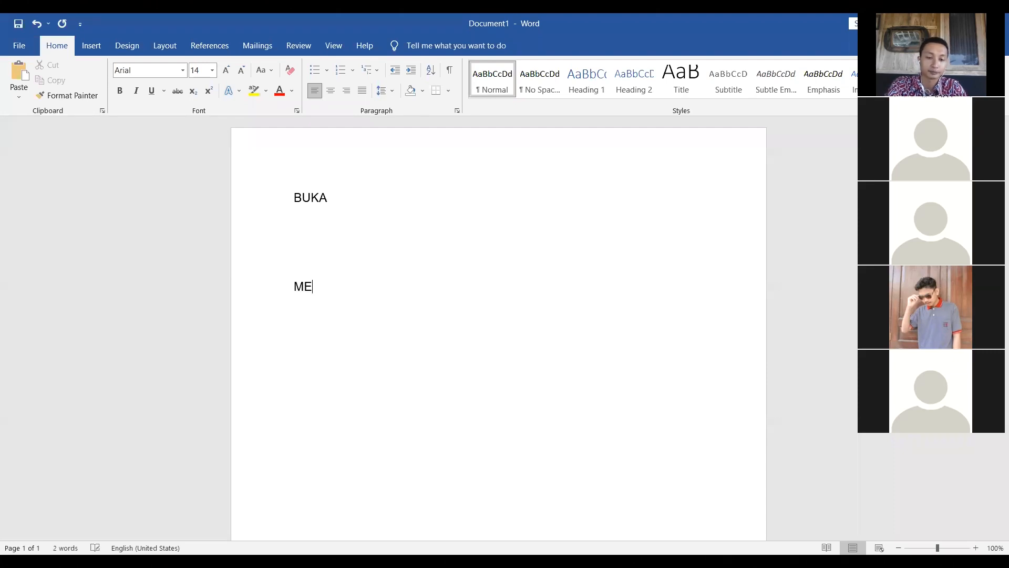
pyautogui.write('RONG')
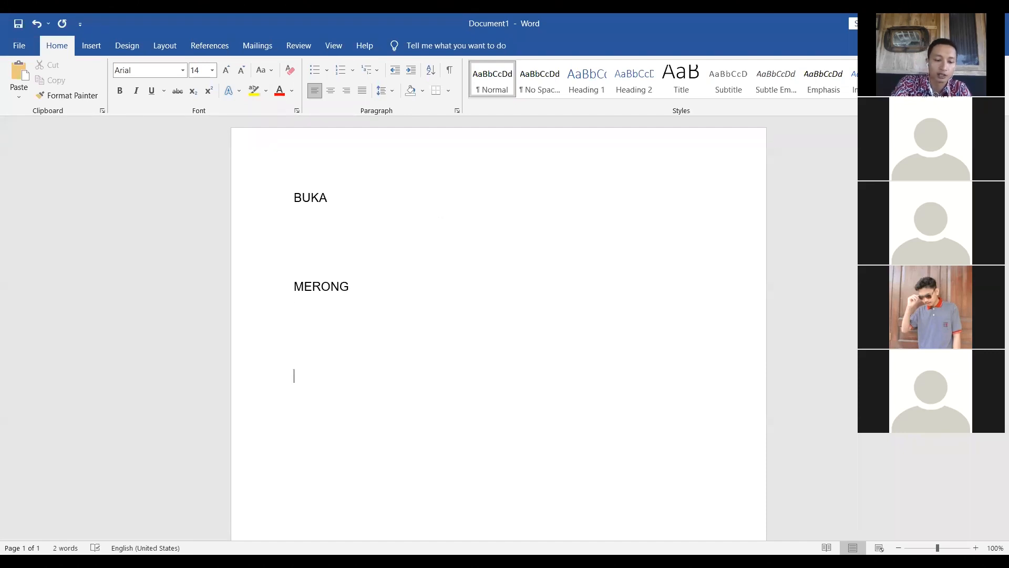
pyautogui.write('Suwuk')
pyautogui.press('BackSpace')
pyautogui.press('BackSpace')
pyautogui.press('BackSpace')
pyautogui.press('BackSpace')
pyautogui.write('UWUK')
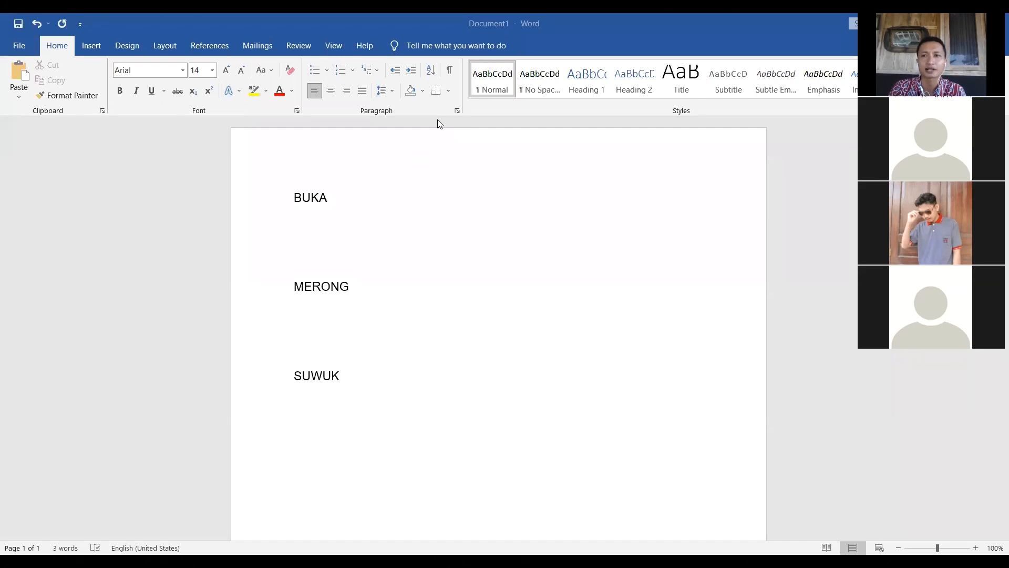
pyautogui.click(346, 199)
pyautogui.click(341, 200)
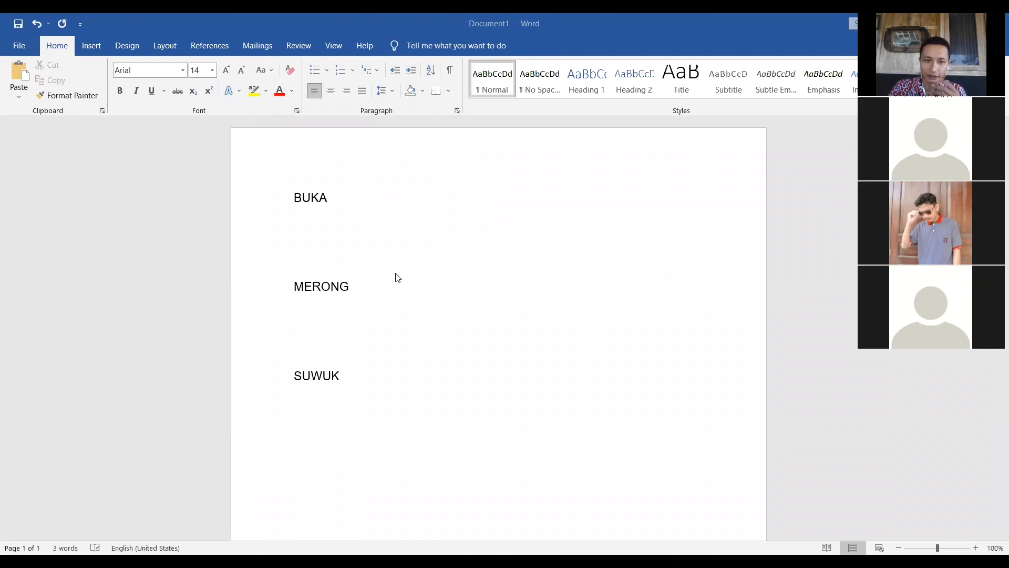
pyautogui.click(350, 192)
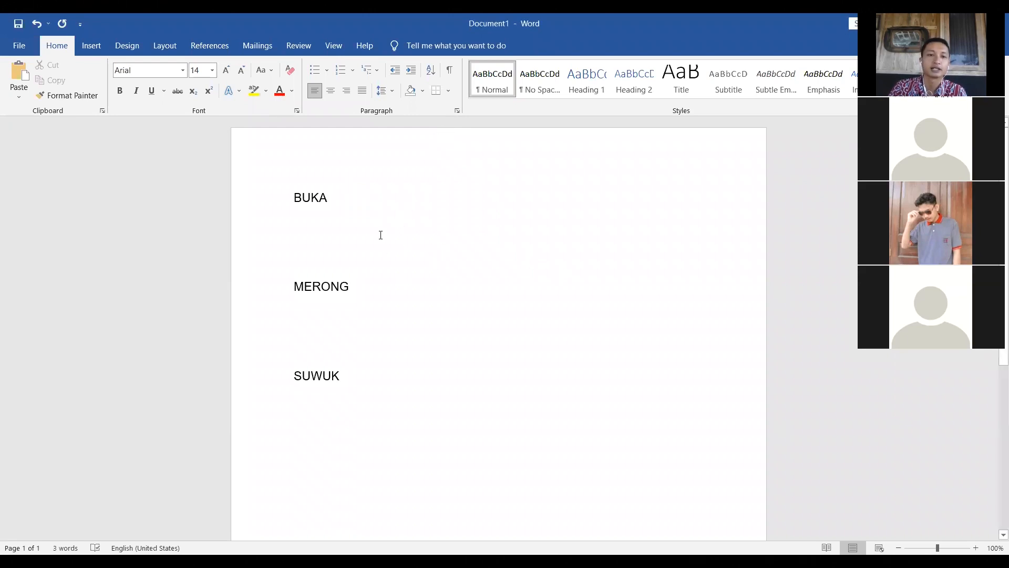
pyautogui.hotkey('ctrl', 'a')
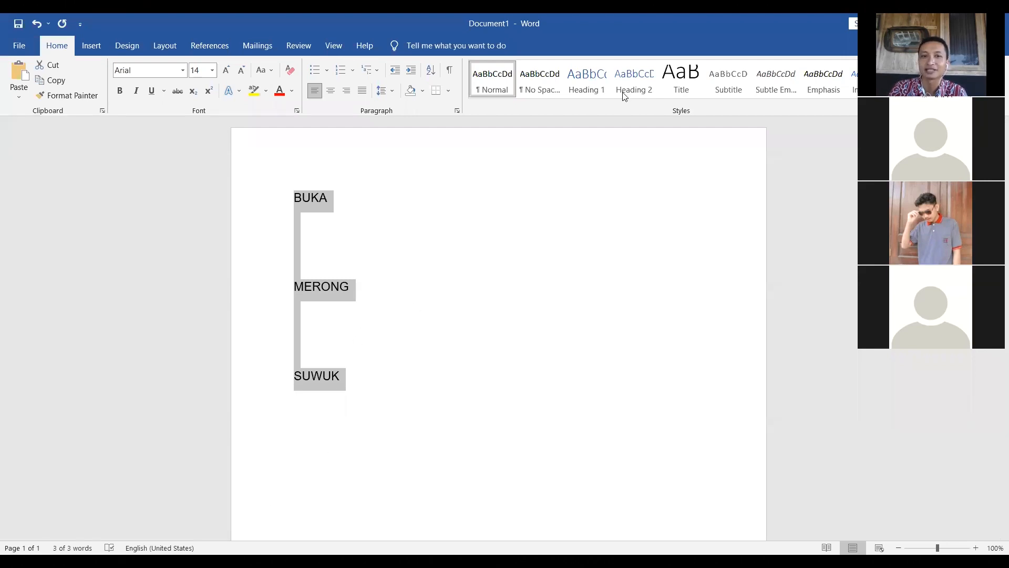
pyautogui.click(452, 115)
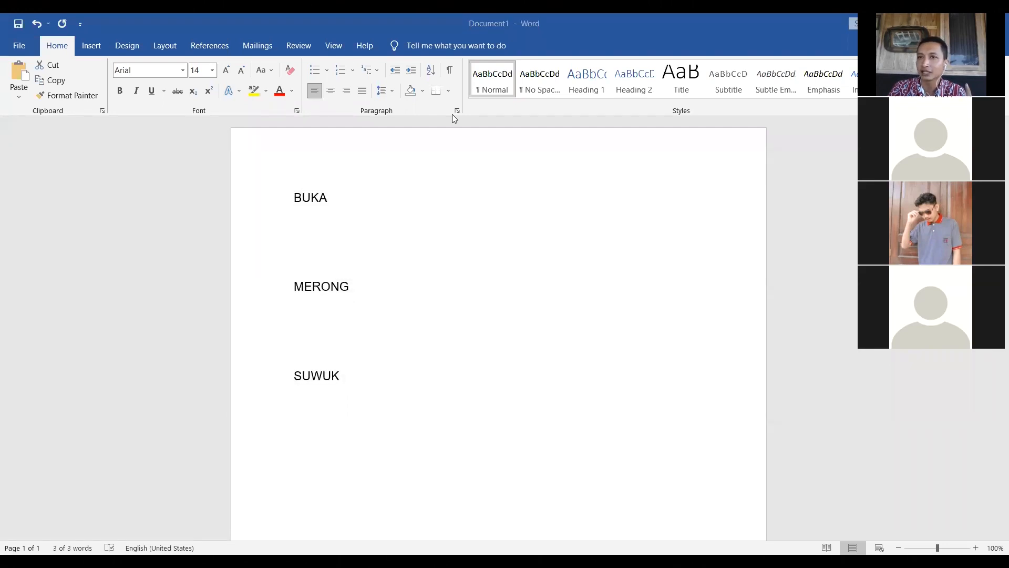
pyautogui.moveTo(338, 197); pyautogui.dragTo(245, 210)
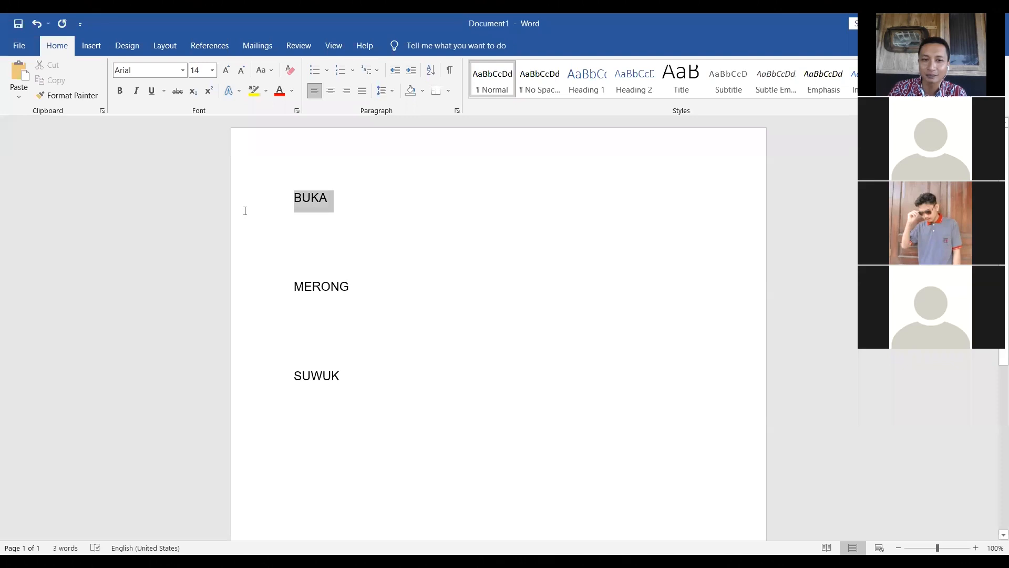
pyautogui.click(268, 286)
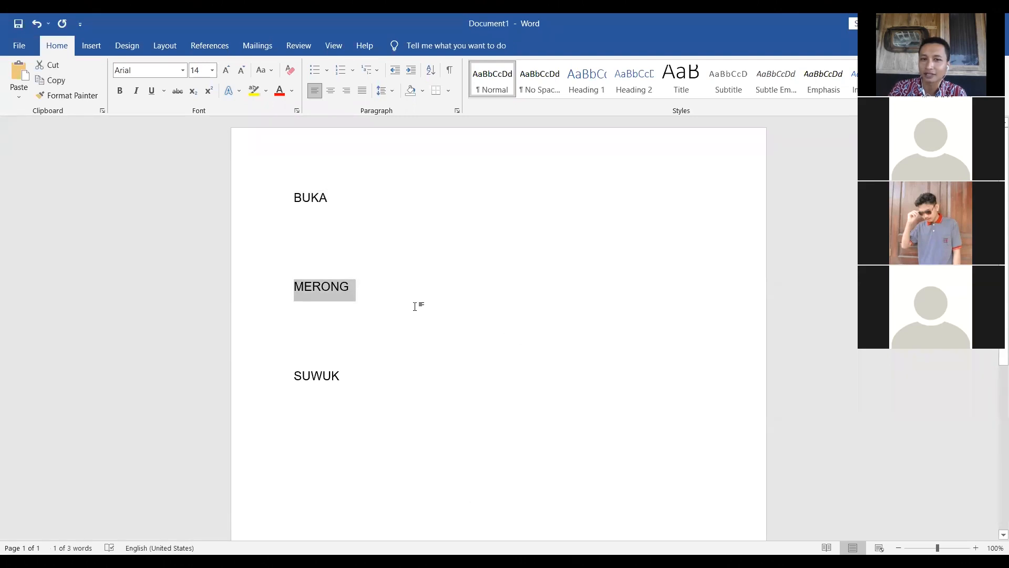
pyautogui.moveTo(364, 378); pyautogui.dragTo(263, 388)
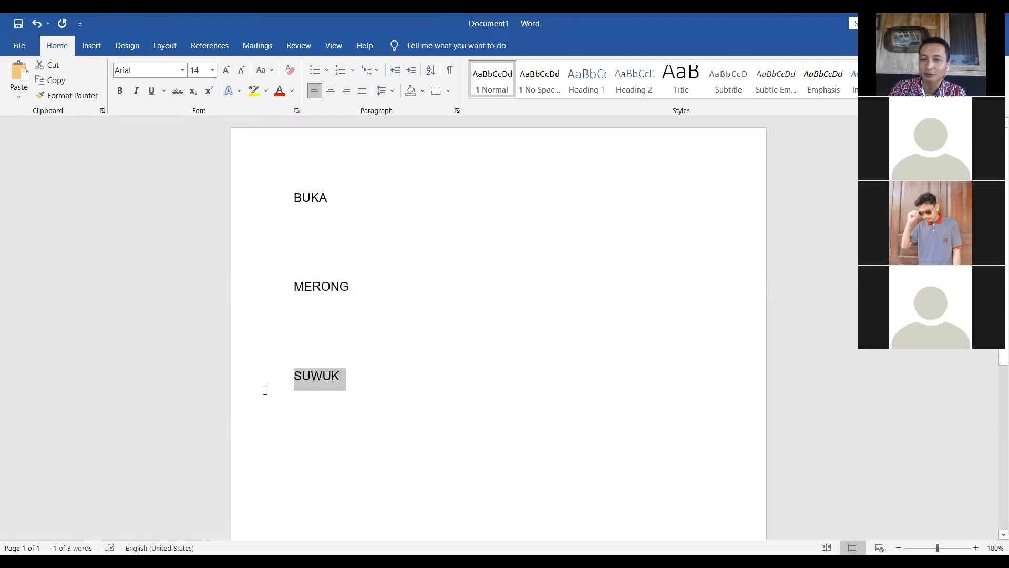
pyautogui.click(352, 428)
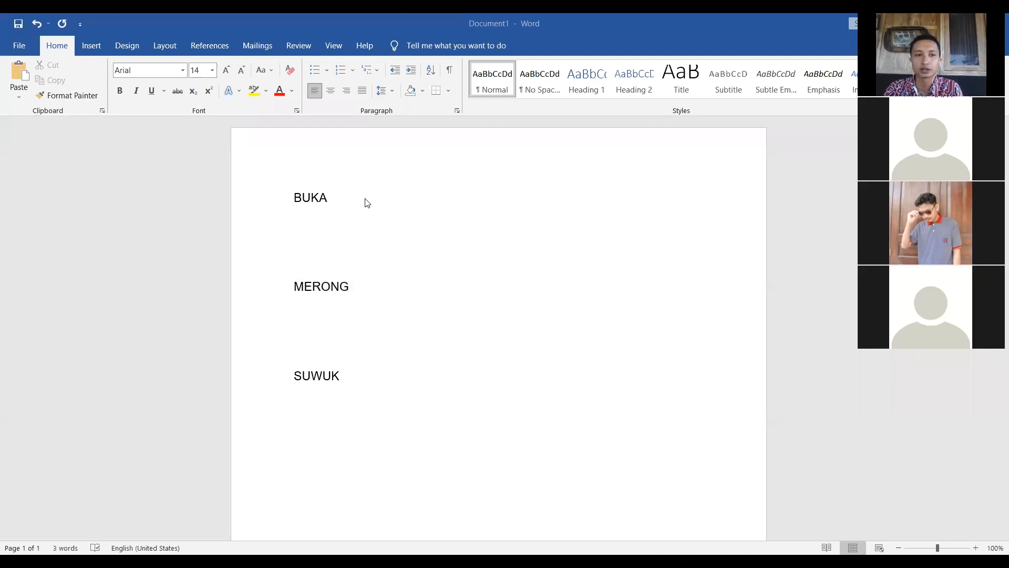
# Step: Shorten the BUKA heading to its first letter, B
pyautogui.click(327, 197)
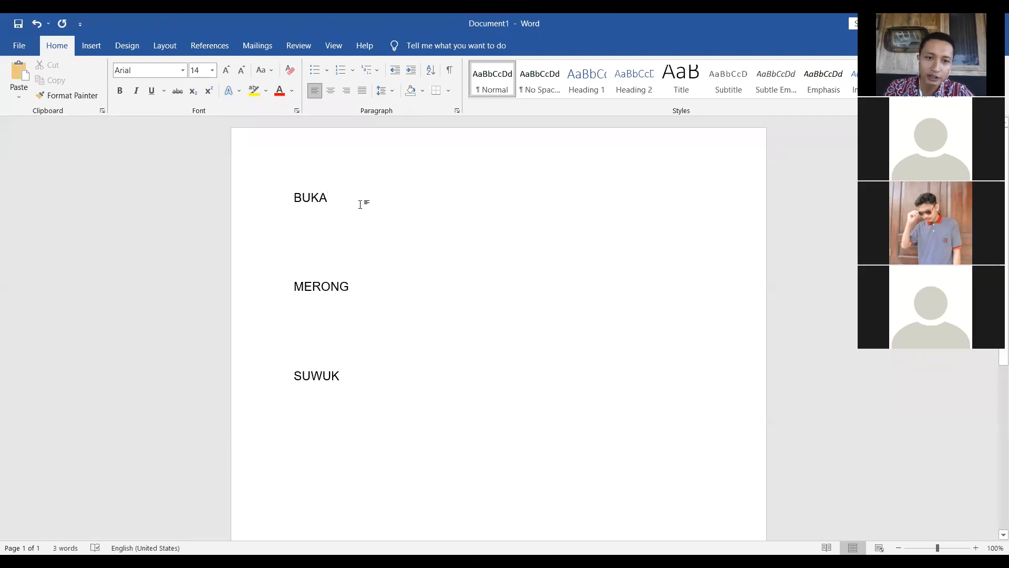
pyautogui.press('BackSpace')
pyautogui.press('BackSpace')
pyautogui.press('BackSpace')
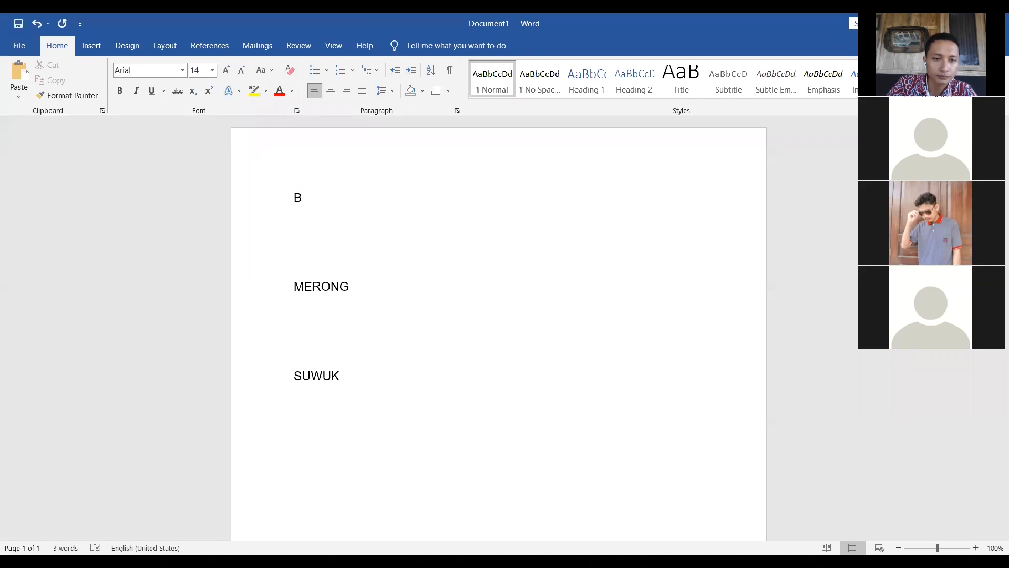
pyautogui.click(213, 70)
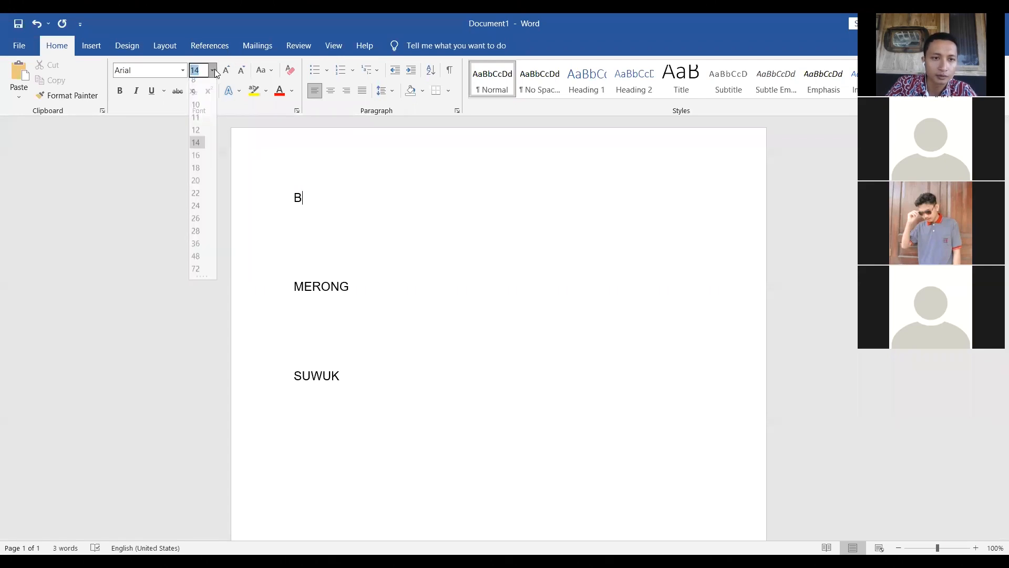
pyautogui.write('K')
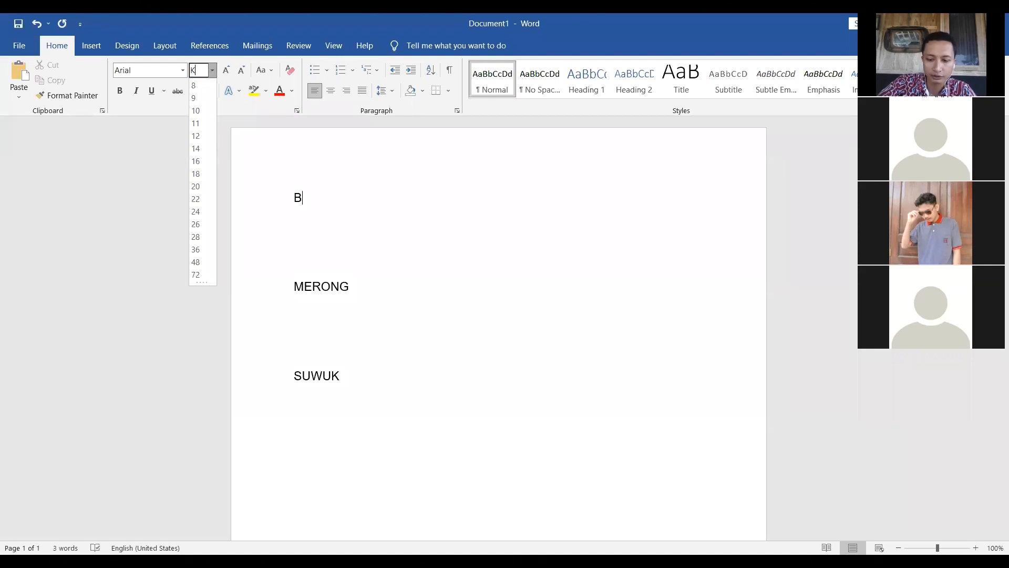
pyautogui.press('Escape')
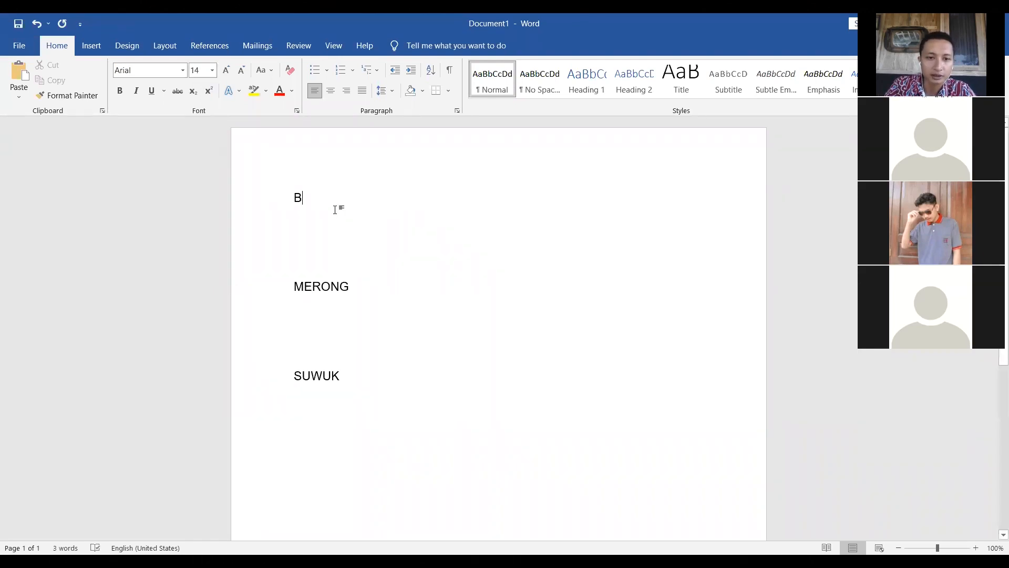
# Step: Complete the first heading as BK and choose the KepatihanPro font for the text that follows it
pyautogui.write('K')
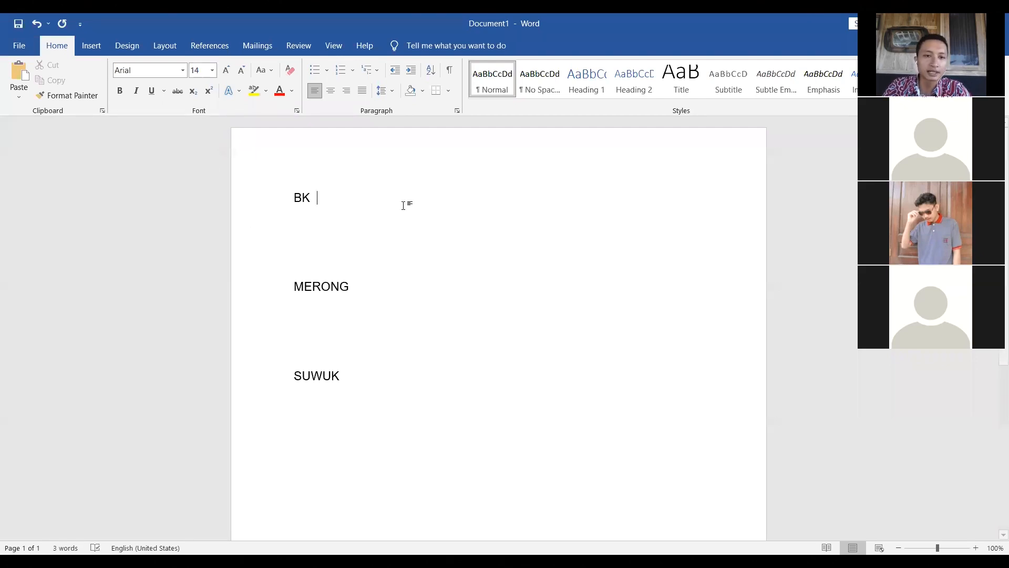
pyautogui.click(183, 76)
pyautogui.click(185, 72)
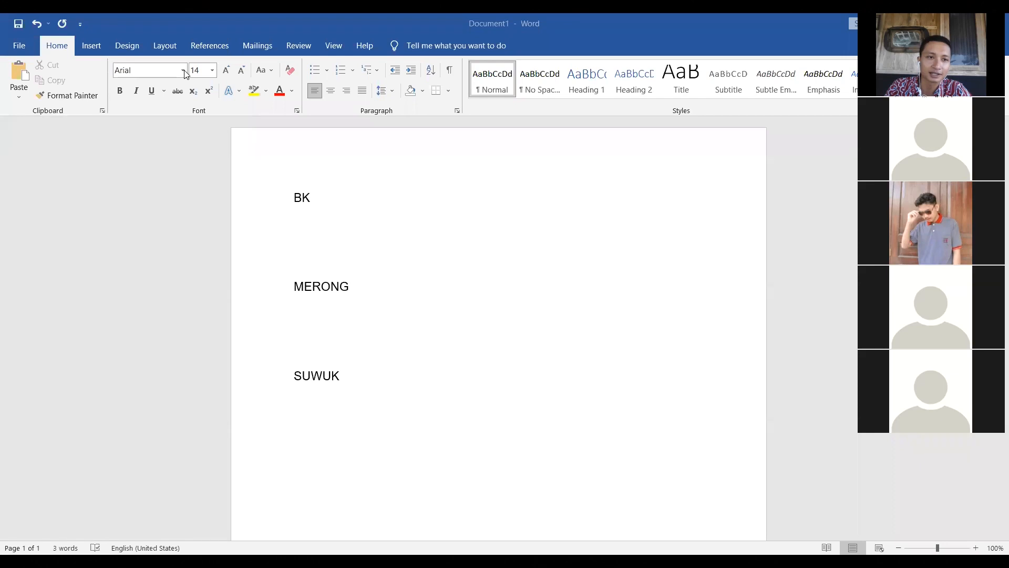
pyautogui.click(184, 70)
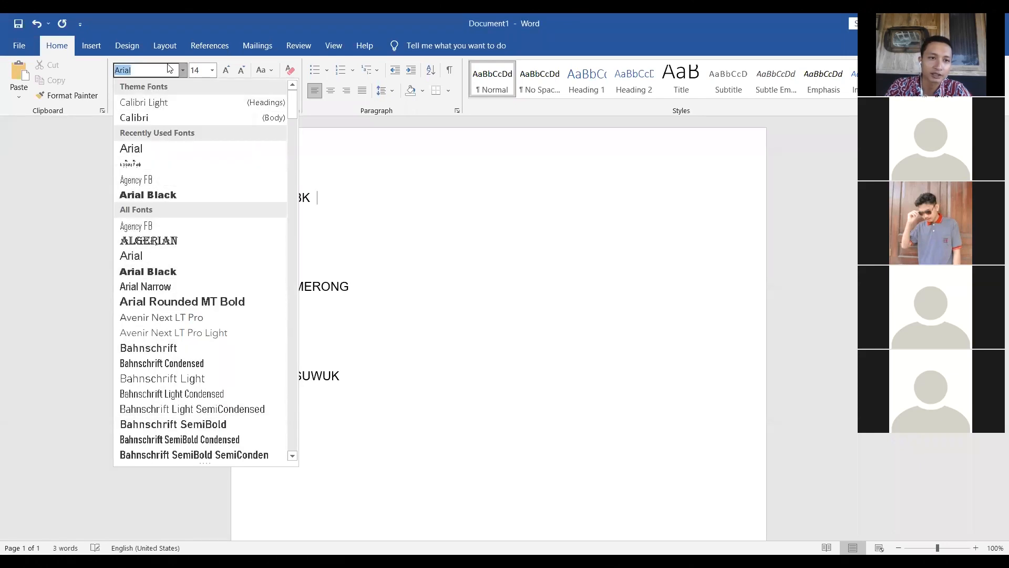
pyautogui.press('BackSpace')
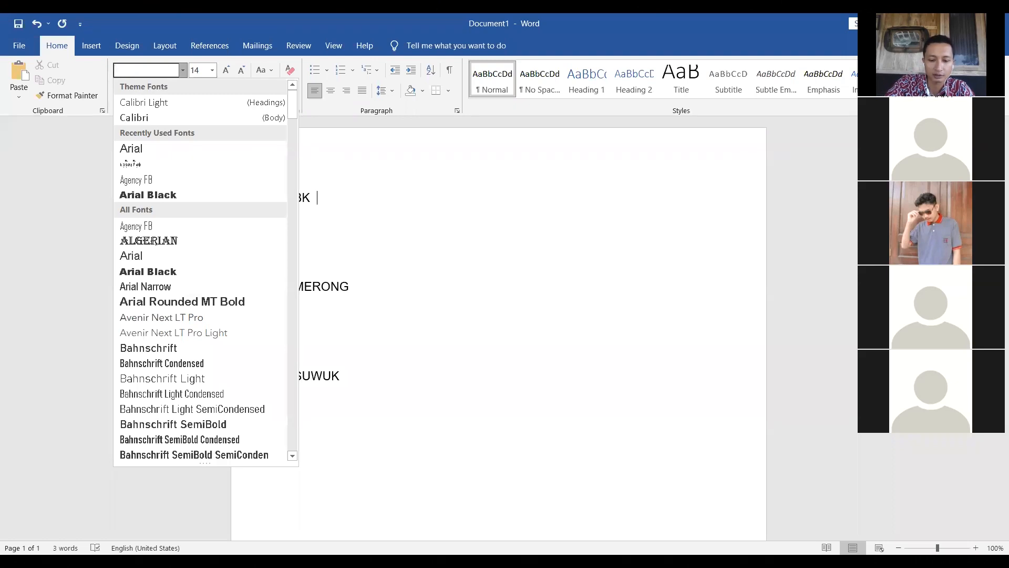
pyautogui.write('KepatihanPro')
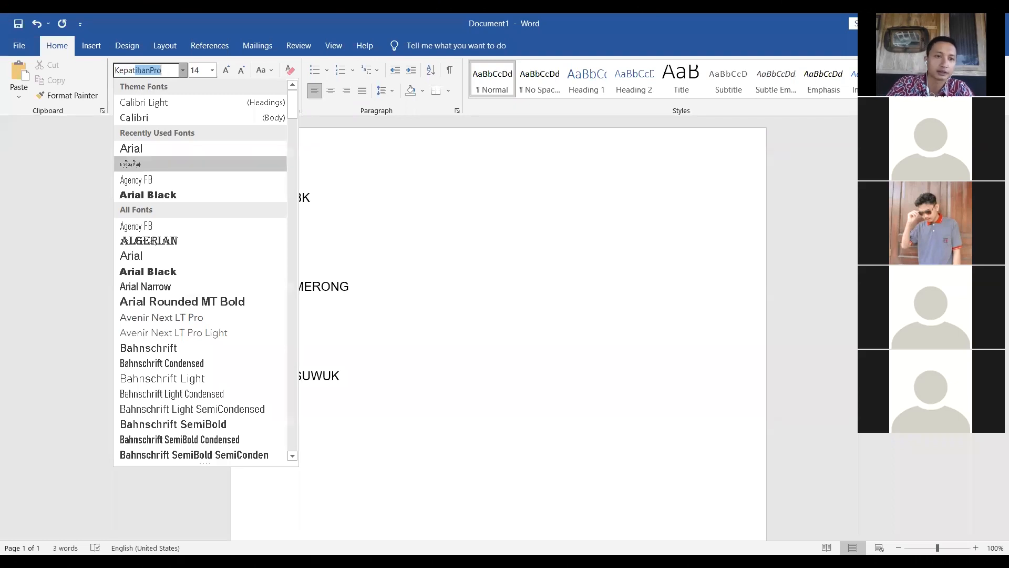
pyautogui.click(150, 164)
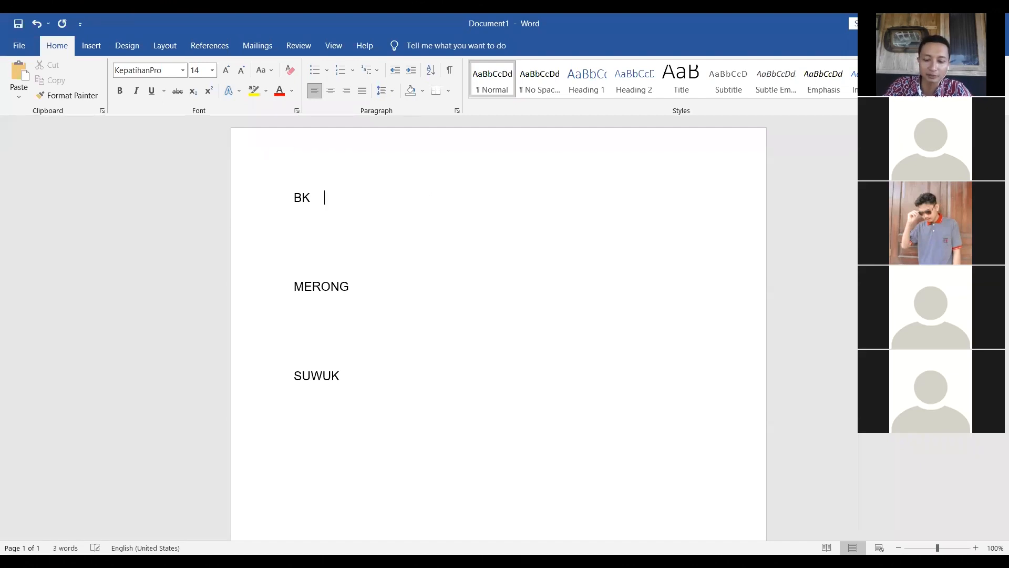
# Step: Enter two groups of four spaced dots after BK, separated by a small gap
pyautogui.write('. ')
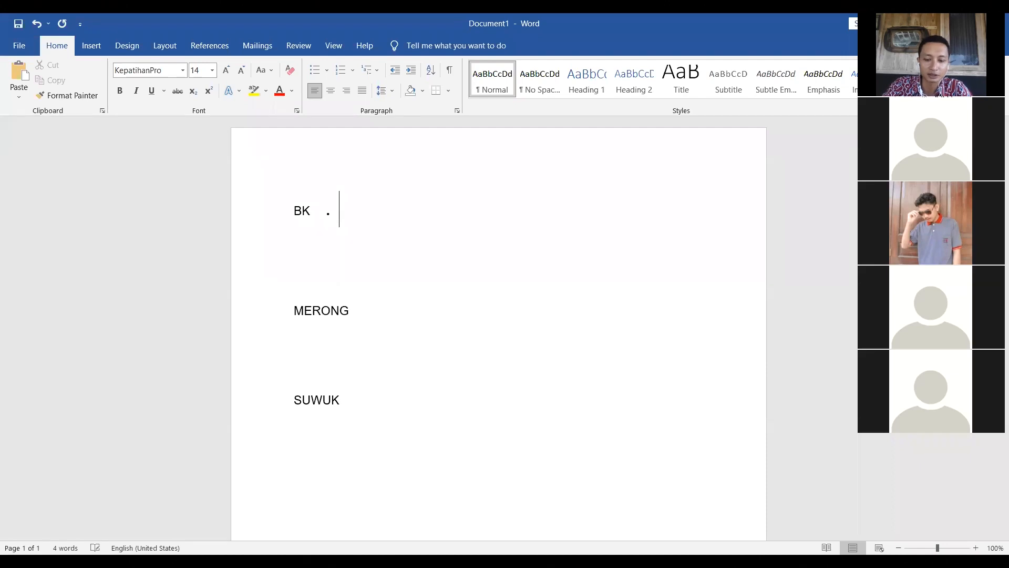
pyautogui.write('. .')
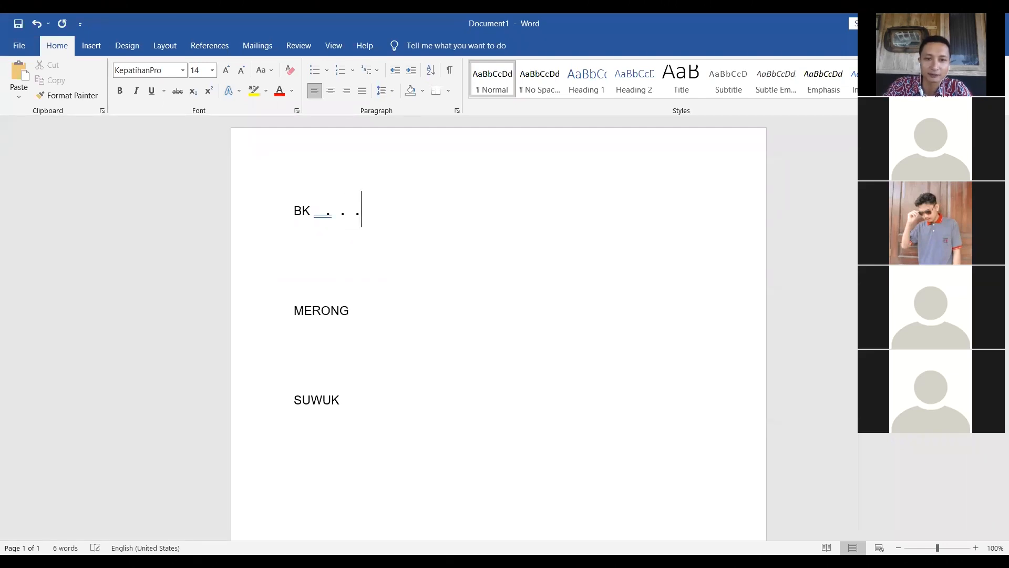
pyautogui.write(' .  .')
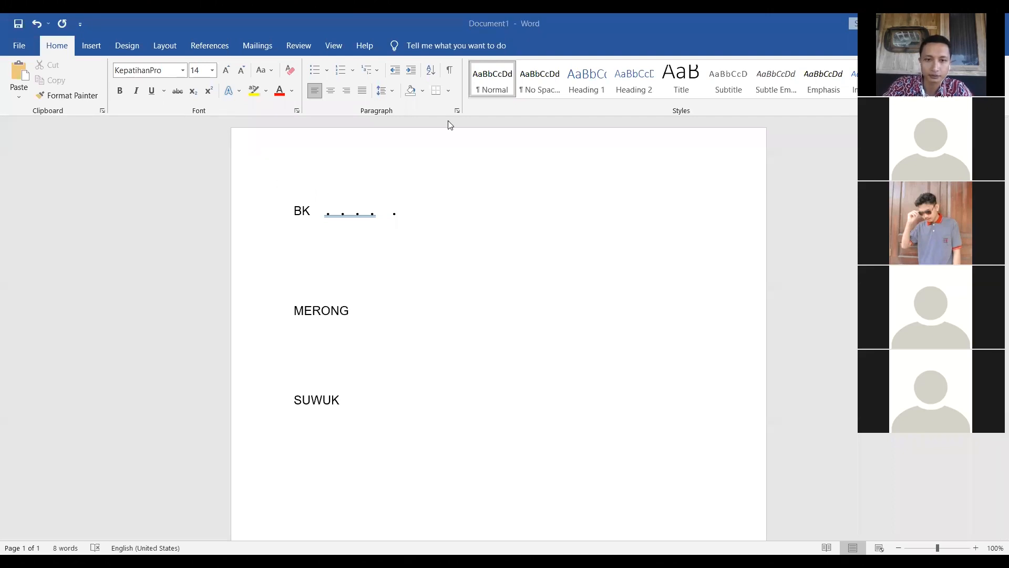
pyautogui.click(467, 209)
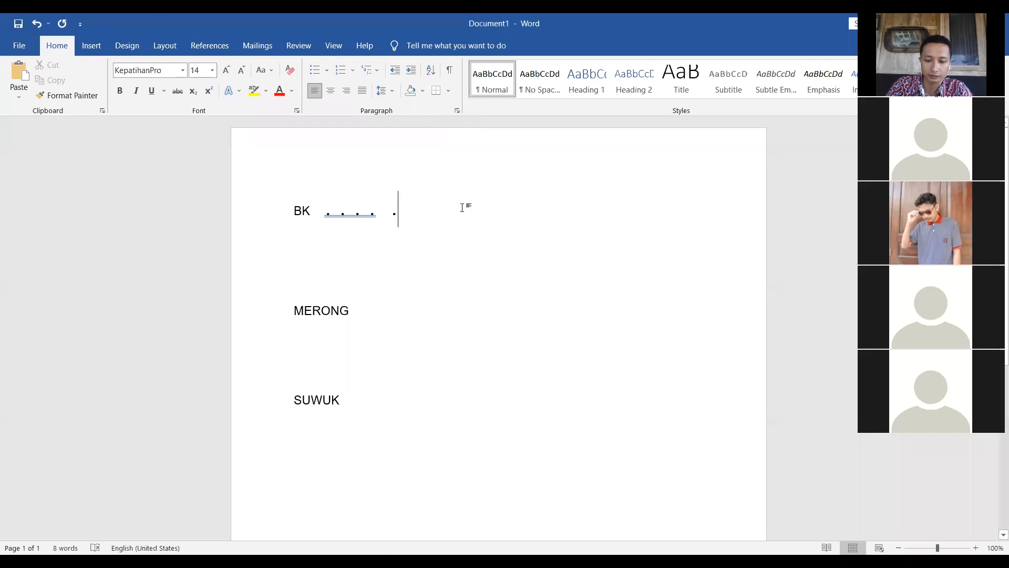
pyautogui.write('. . . ')
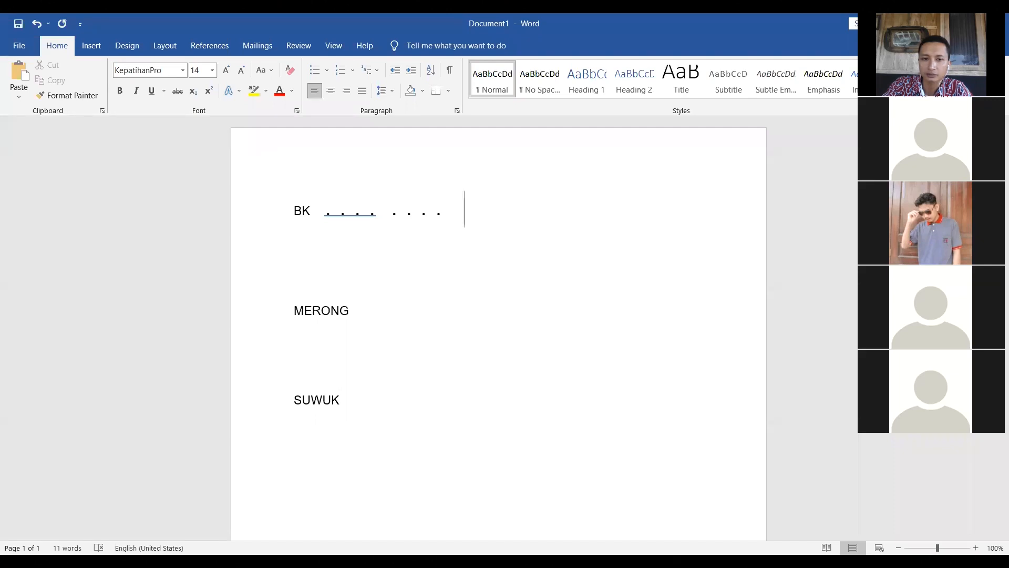
# Step: Add two more groups of four spaced dots on the BK line after a wider gap, with a small gap between them
pyautogui.write('   . . . .  .')
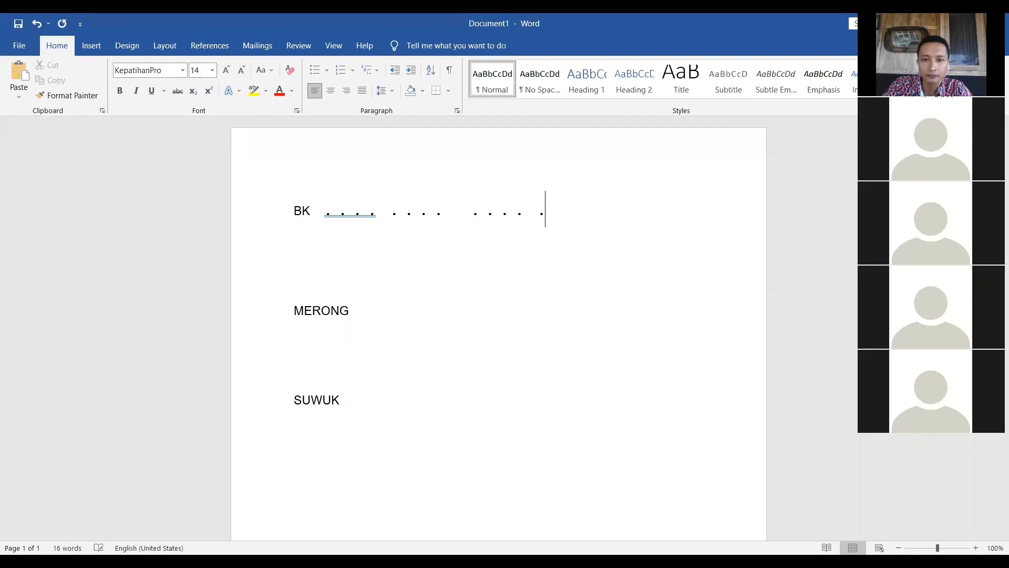
pyautogui.press('BackSpace')
pyautogui.press('BackSpace')
pyautogui.write('.')
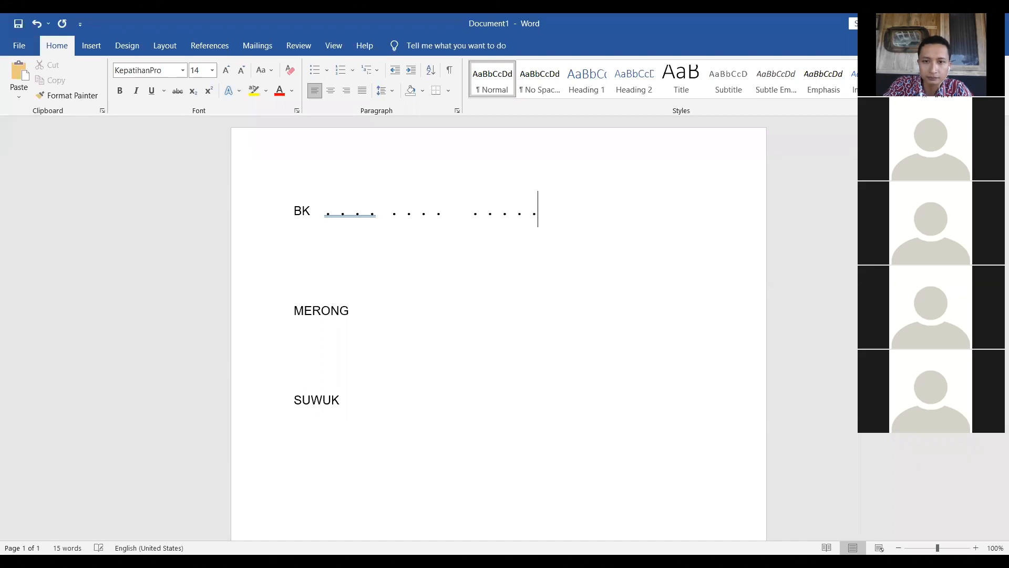
pyautogui.press('Left')
pyautogui.press('Right')
pyautogui.write('. . .')
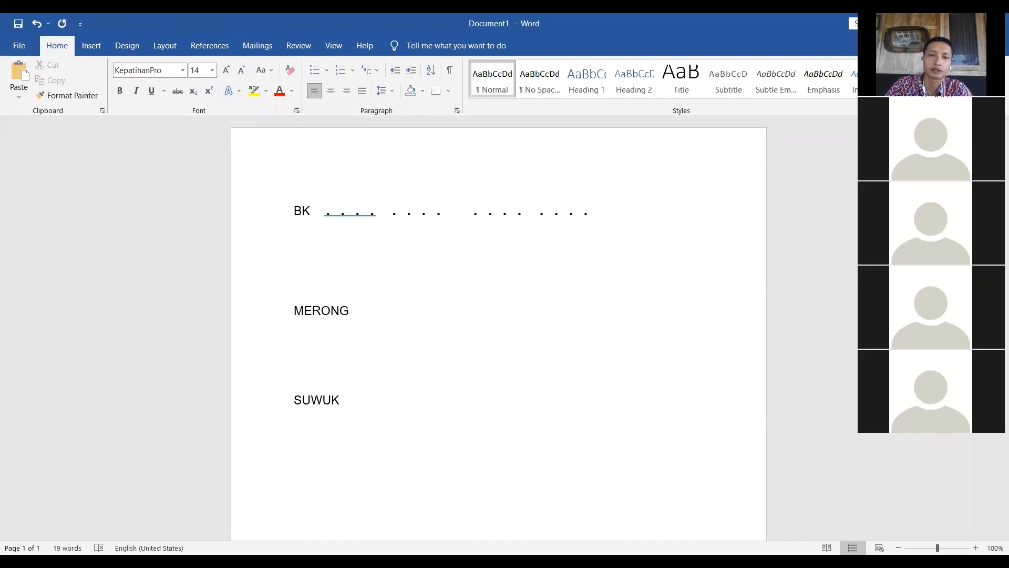
# Step: Delete the MERONG heading between the BK line and SUWUK
pyautogui.click(362, 295)
pyautogui.press('BackSpace')
pyautogui.press('BackSpace')
pyautogui.press('BackSpace')
pyautogui.press('BackSpace')
pyautogui.press('BackSpace')
pyautogui.write('R')
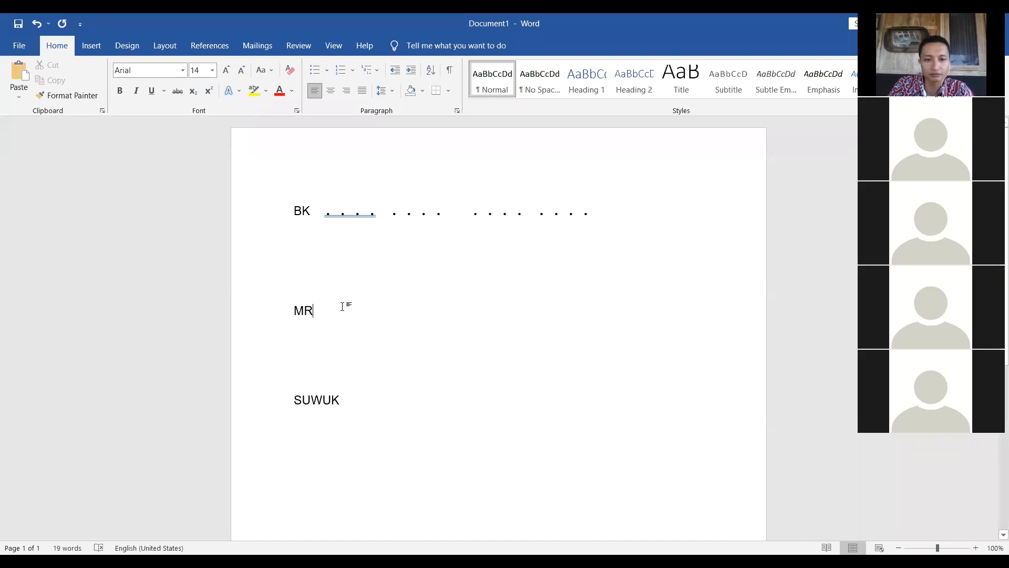
pyautogui.press('BackSpace')
pyautogui.press('BackSpace')
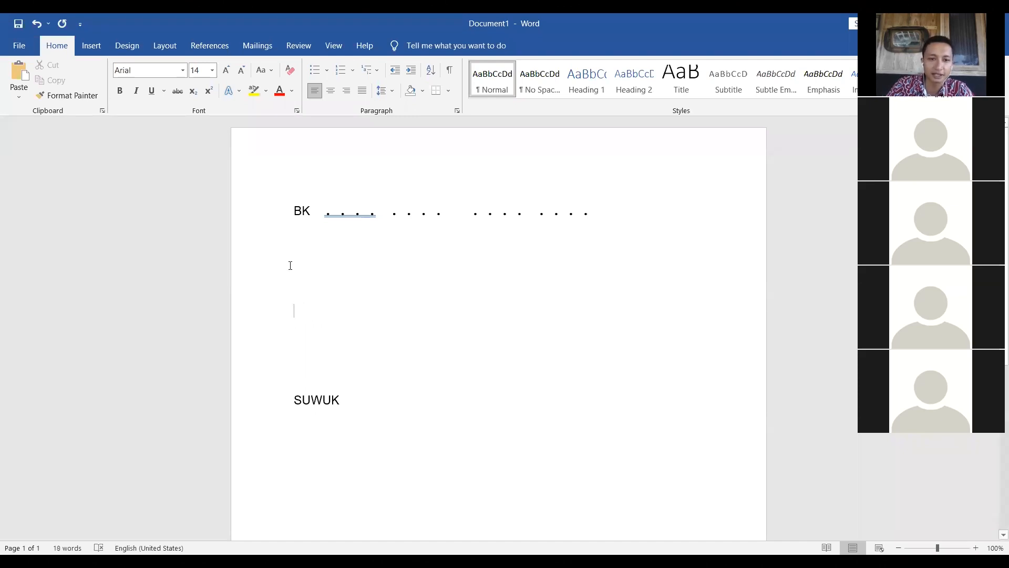
# Step: Add the section labels A, B, C and D on separate lines below the BK line, leaving blank lines between them
pyautogui.click(297, 266)
pyautogui.write('a')
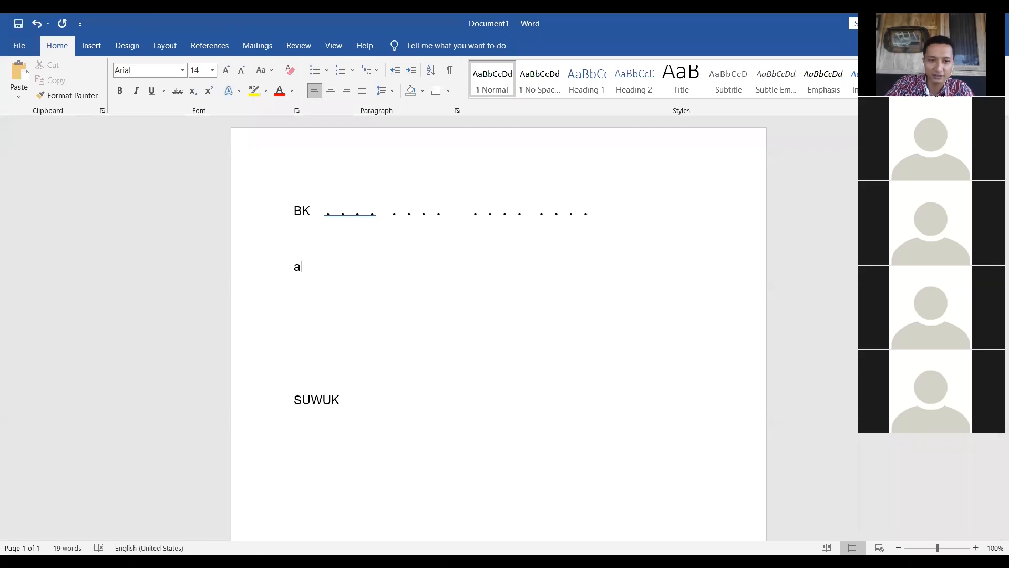
pyautogui.press('Return')
pyautogui.press('Return')
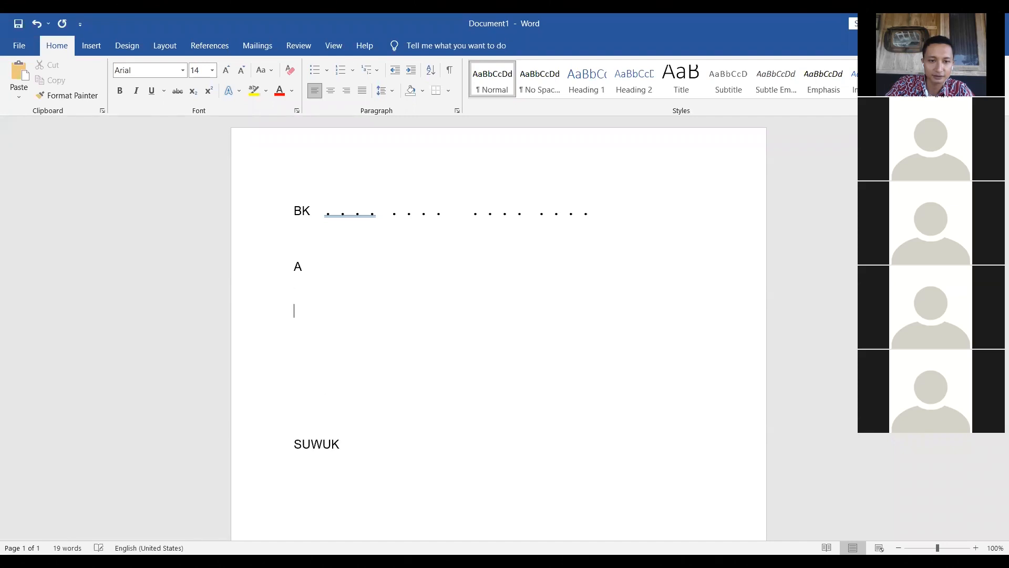
pyautogui.write('b')
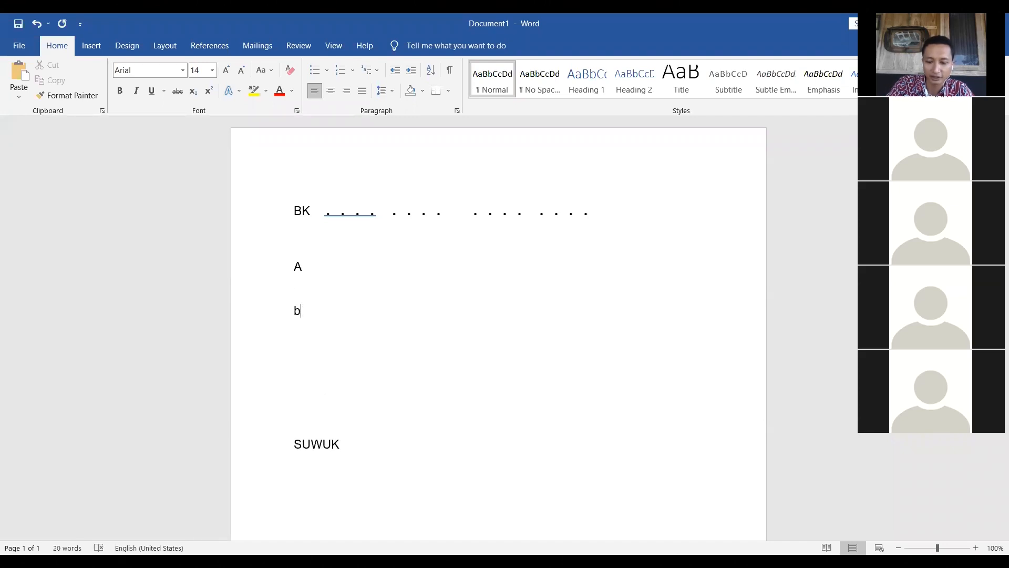
pyautogui.press('Return')
pyautogui.press('Return')
pyautogui.write('c')
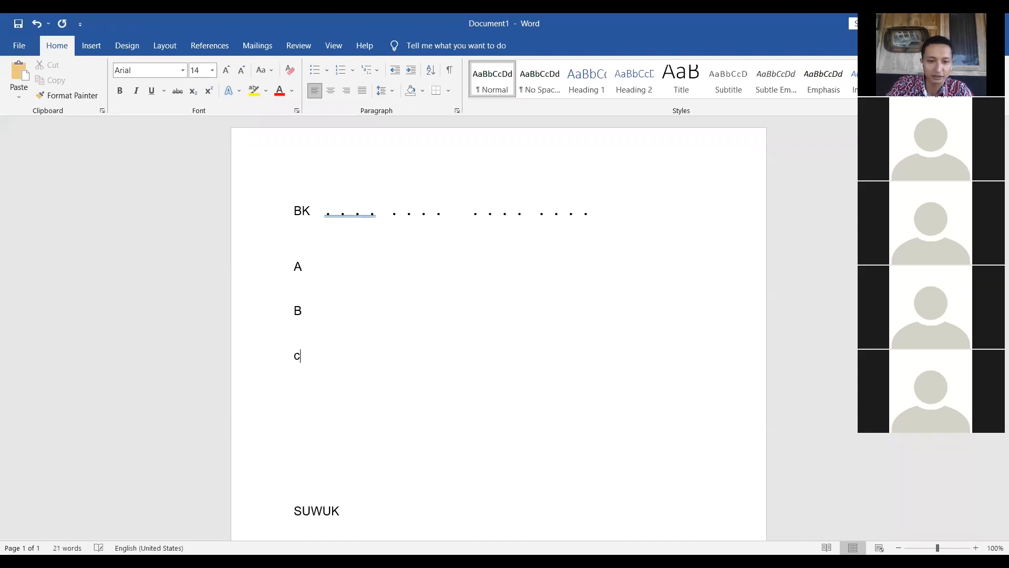
pyautogui.press('Return')
pyautogui.write('d')
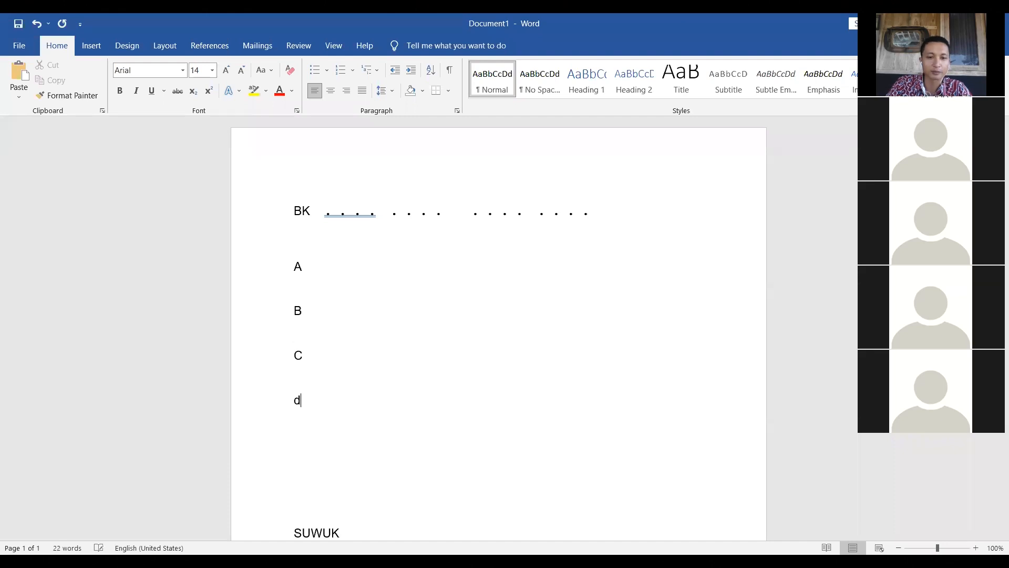
# Step: Remove surplus blank lines between the D label and the SUWUK heading
pyautogui.press('Return')
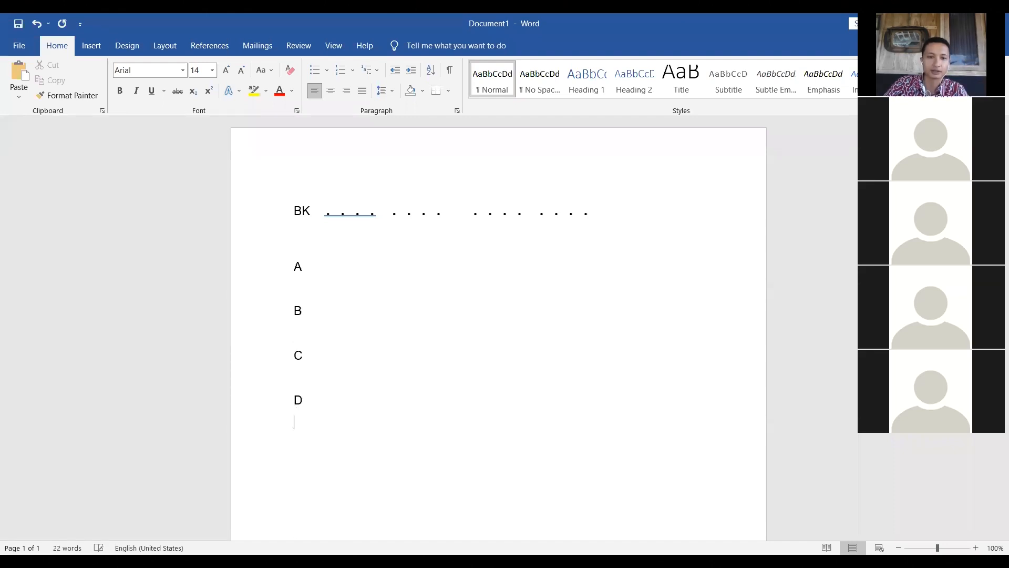
pyautogui.scroll(-3, 350, 406)
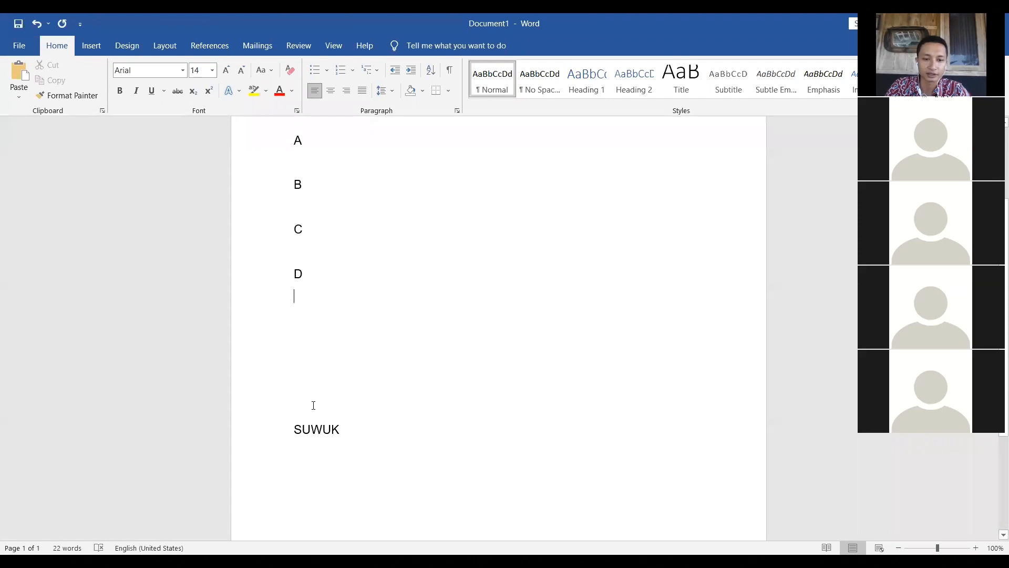
pyautogui.press('BackSpace')
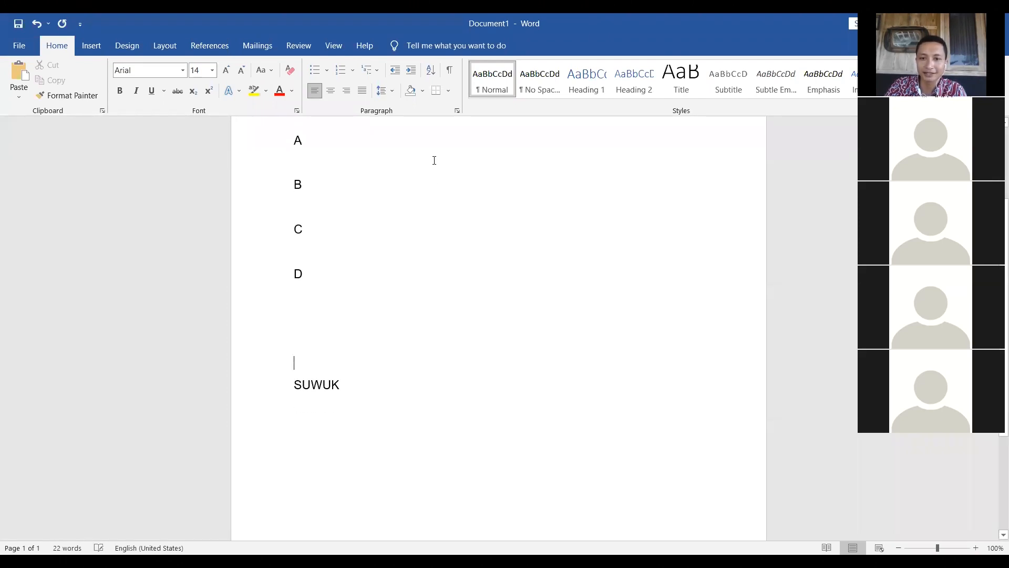
# Step: Add the oval gong mark (g) around the last dot of the BK line
pyautogui.scroll(2, 441, 231)
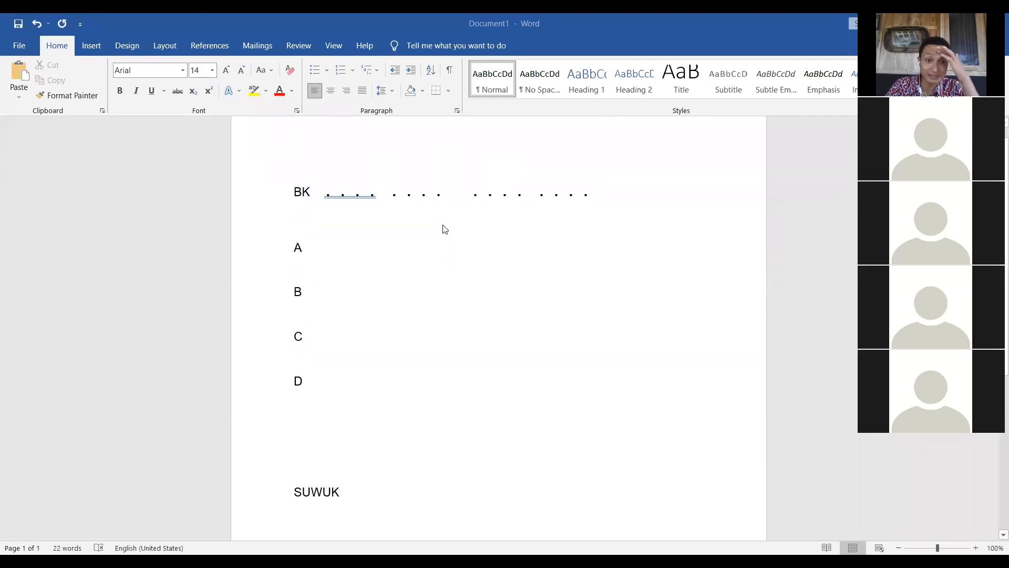
pyautogui.click(550, 213)
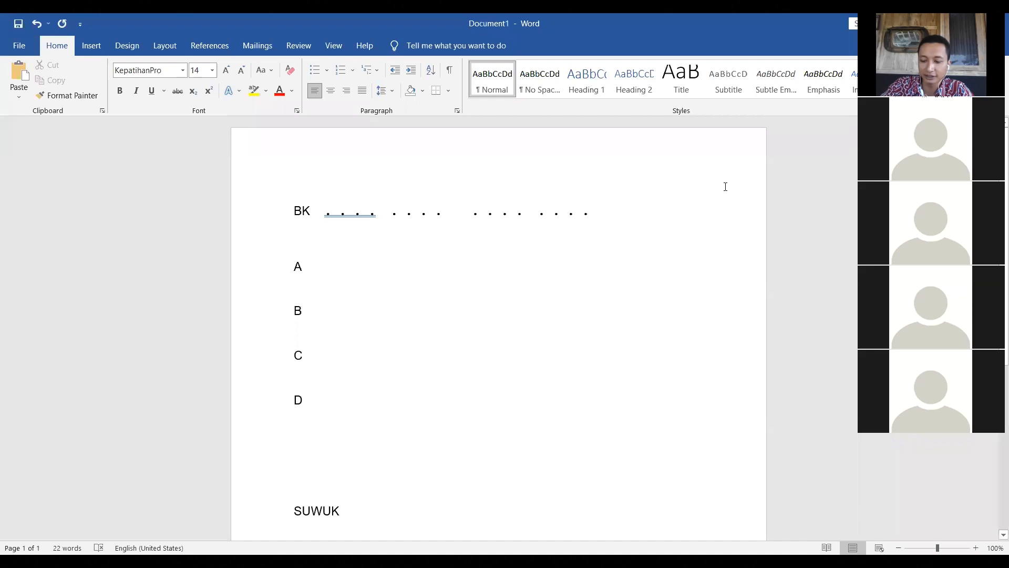
pyautogui.press('Right')
pyautogui.press('Right')
pyautogui.press('Right')
pyautogui.press('Right')
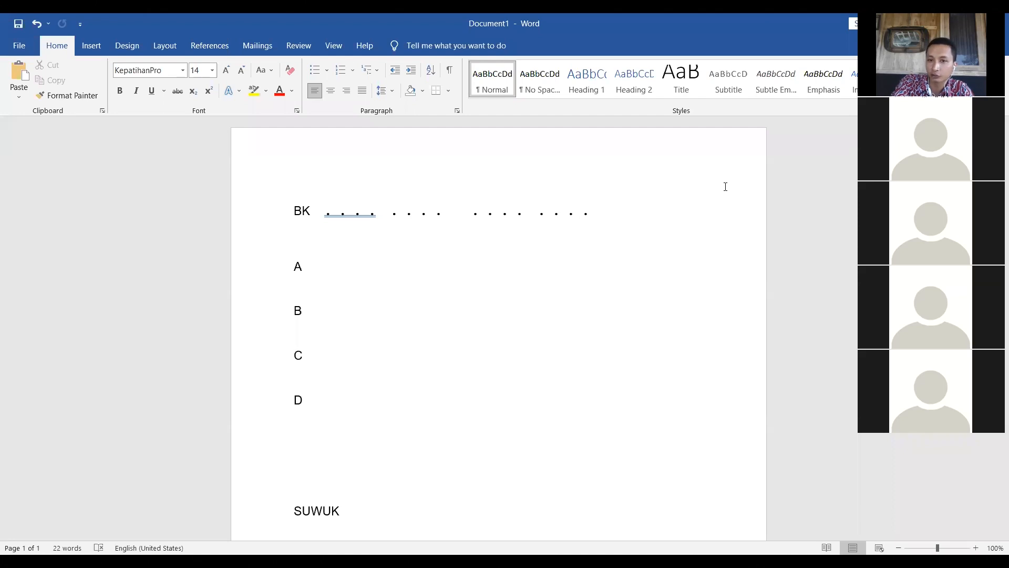
pyautogui.write('g')
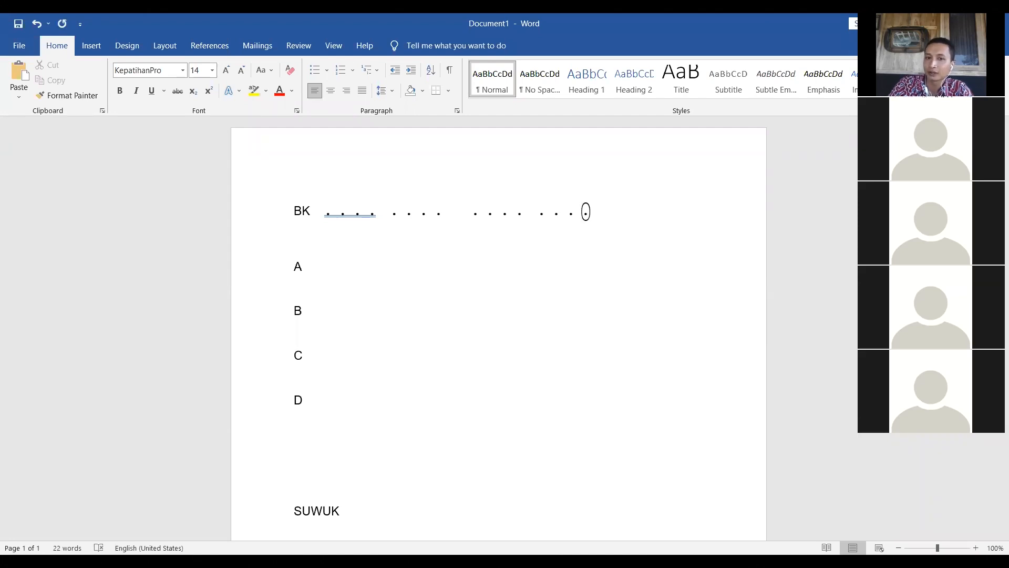
pyautogui.click(467, 144)
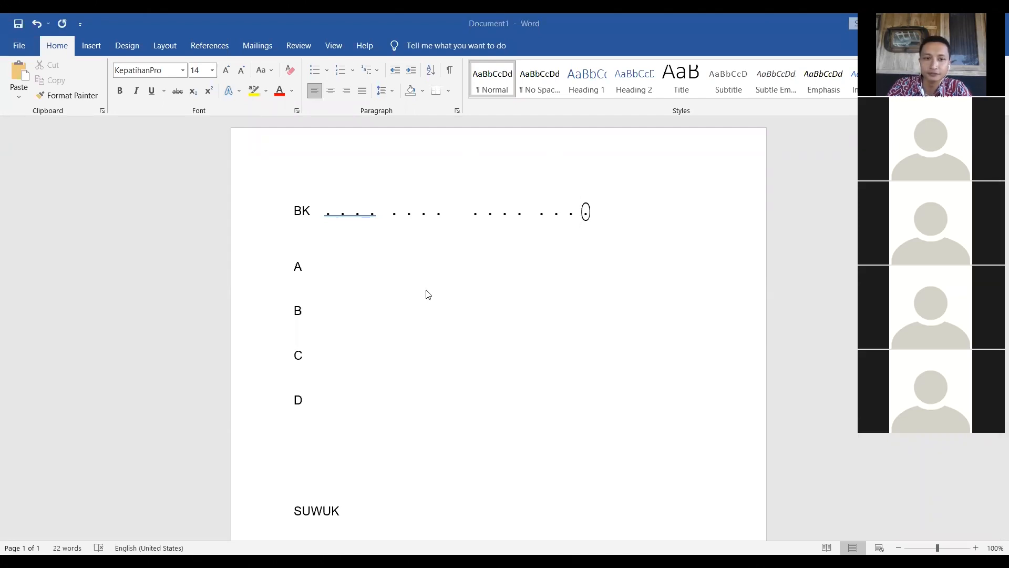
# Step: Insert a gap after the A label and choose the KepatihanPro font for the text that follows it
pyautogui.click(317, 270)
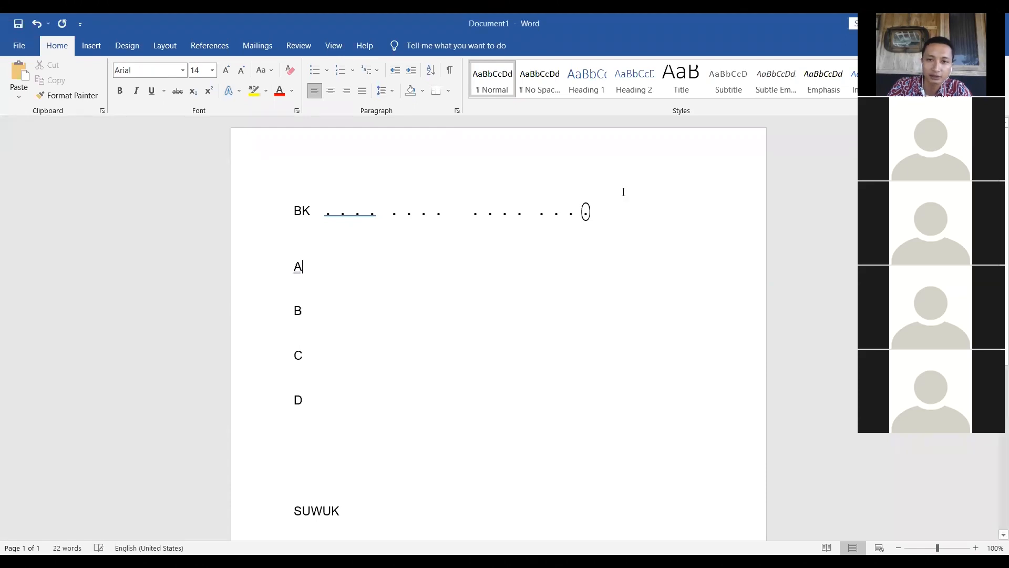
pyautogui.click(541, 146)
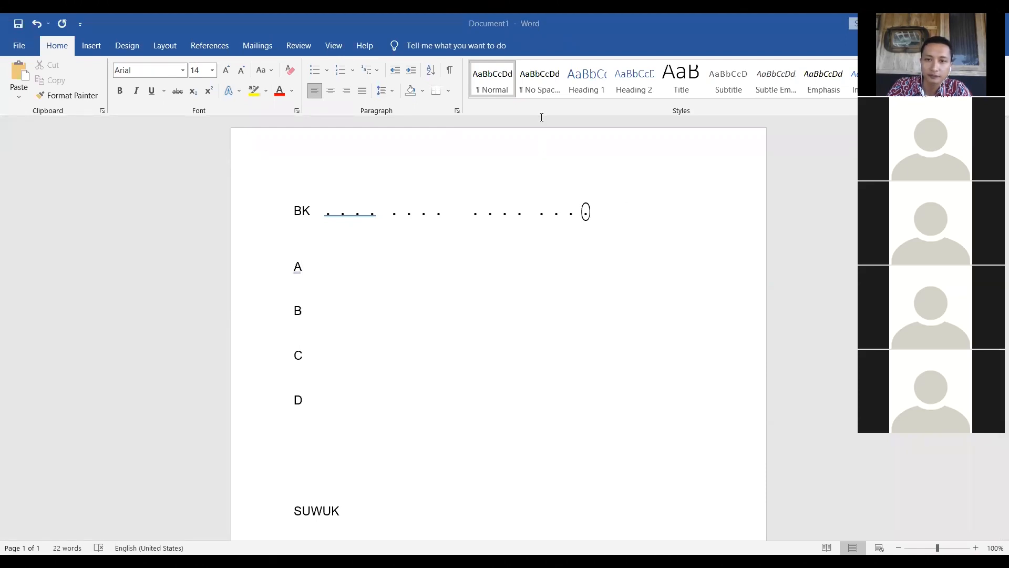
pyautogui.click(341, 278)
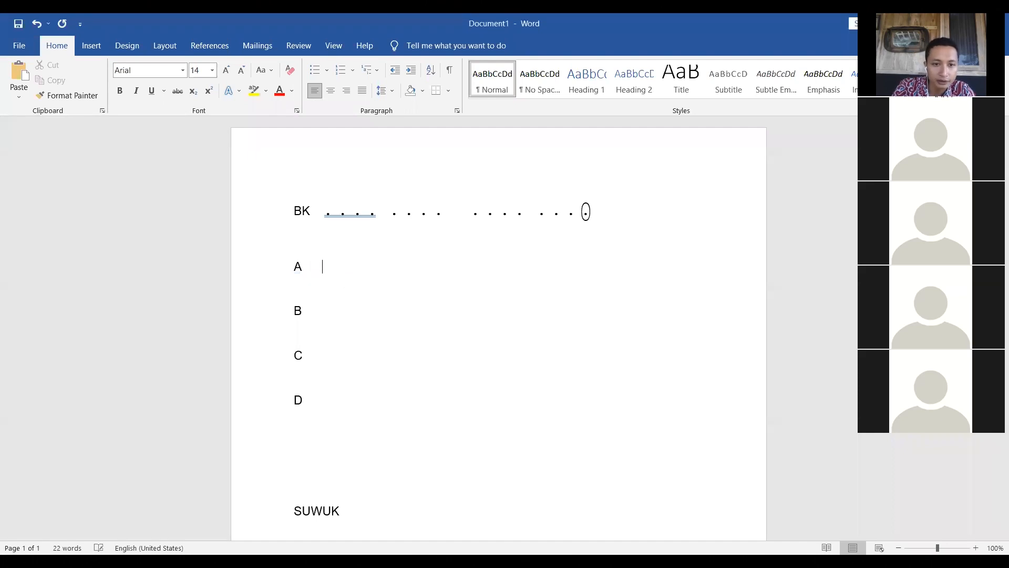
pyautogui.click(182, 70)
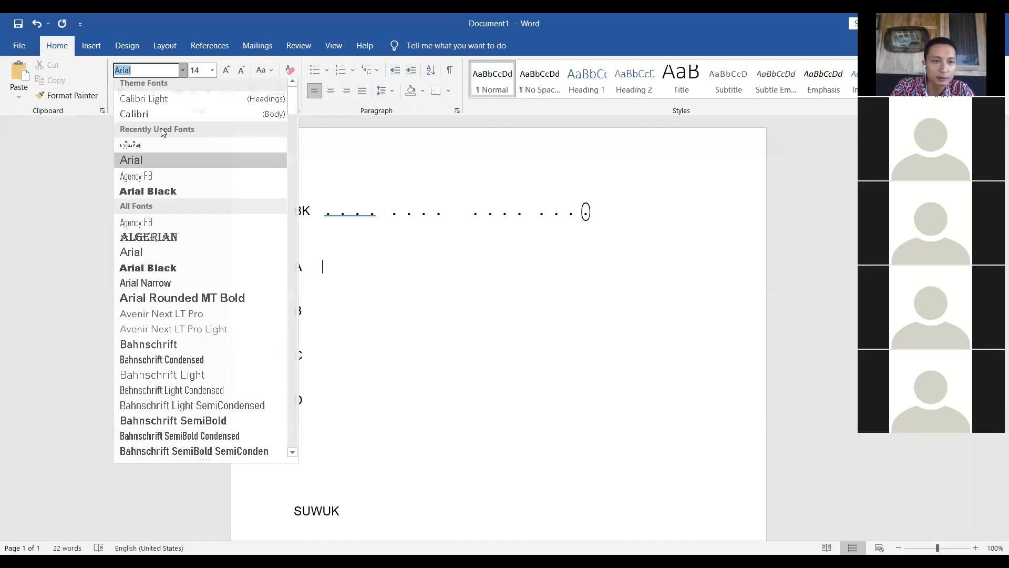
pyautogui.click(149, 149)
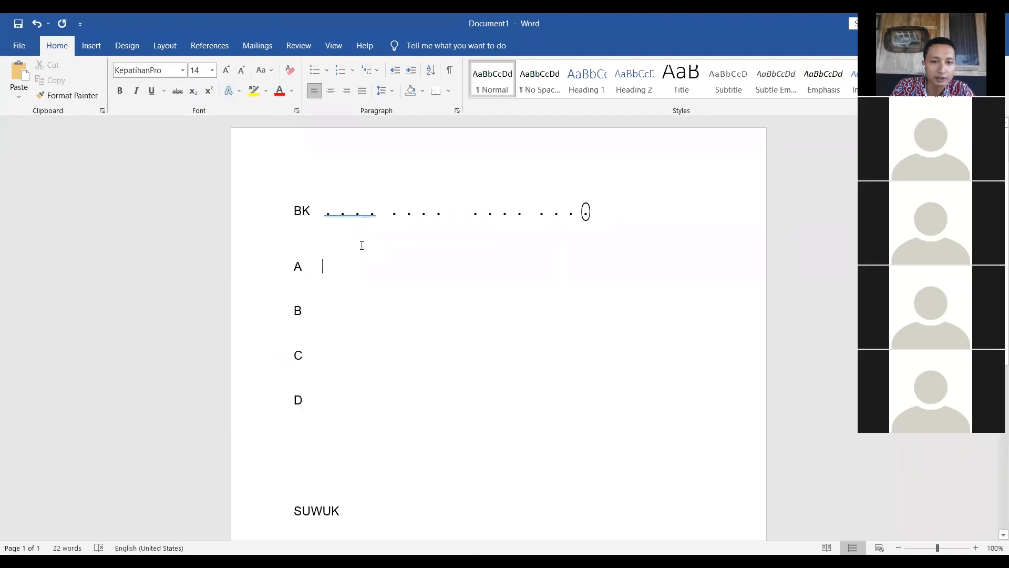
# Step: Enter four groups of four spaced dots on the A line, with a wider gap between the second and third groups
pyautogui.write('.')
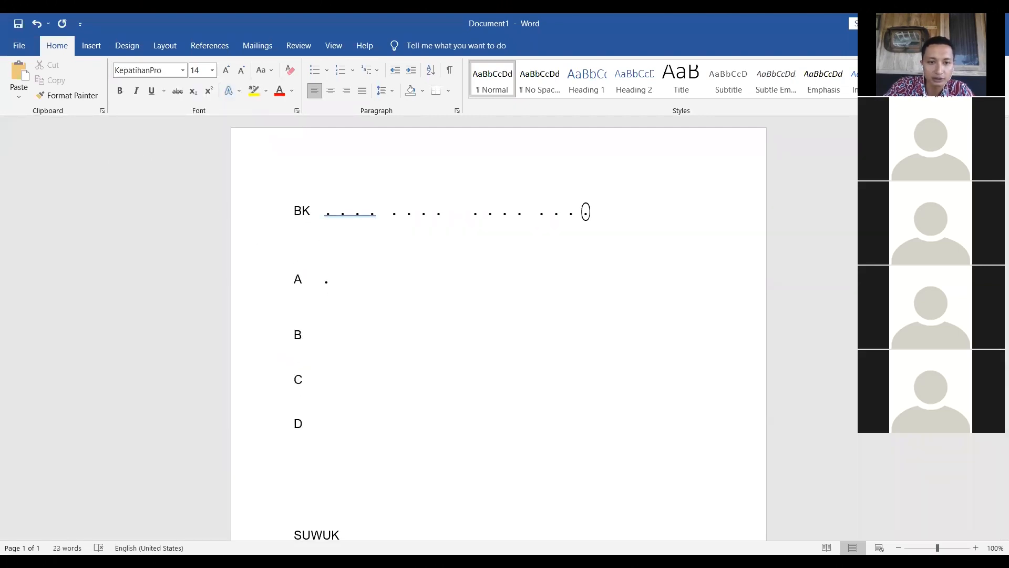
pyautogui.write('.')
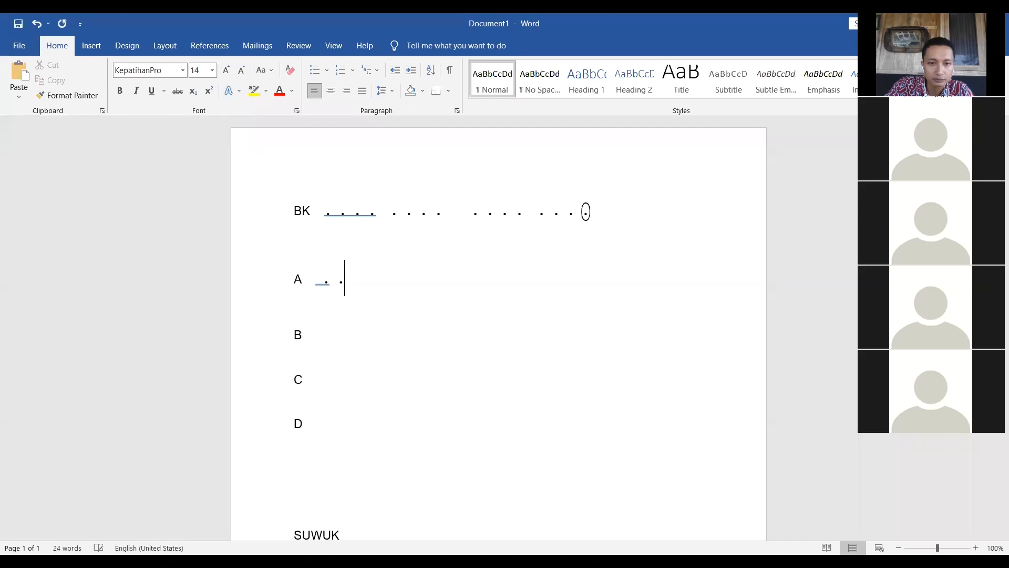
pyautogui.write('..  .')
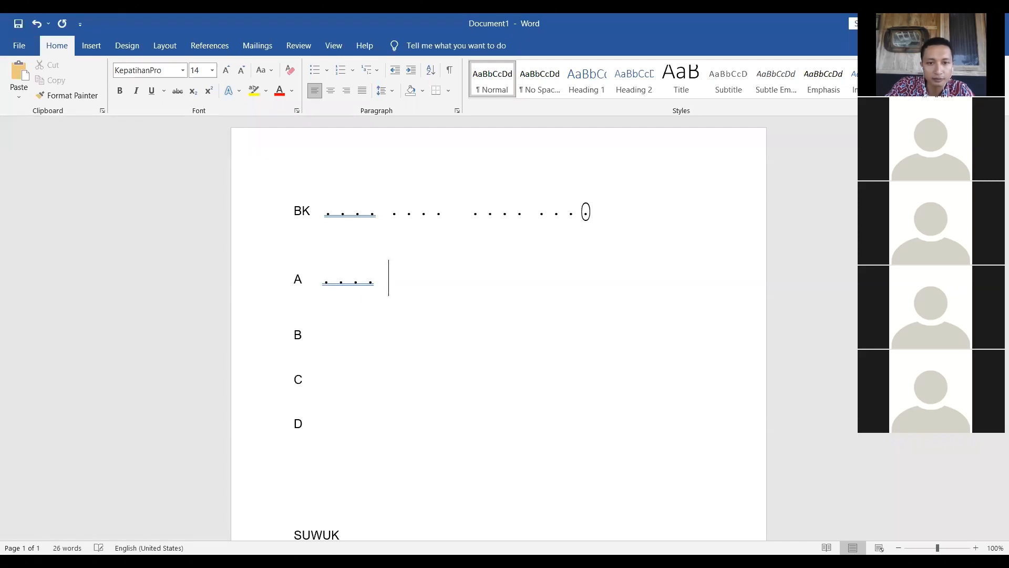
pyautogui.write(' . . . .   ')
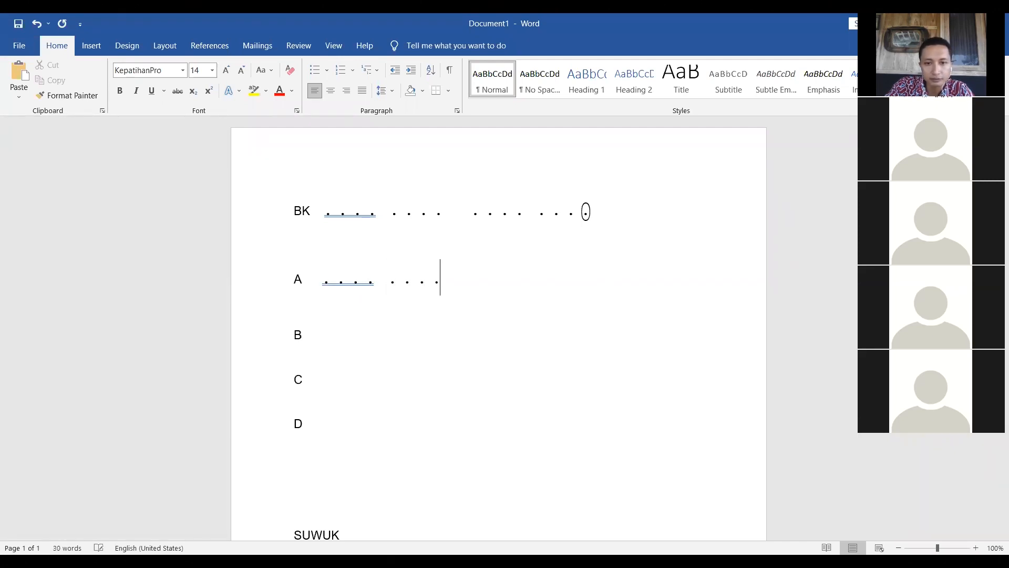
pyautogui.write(' . . . .')
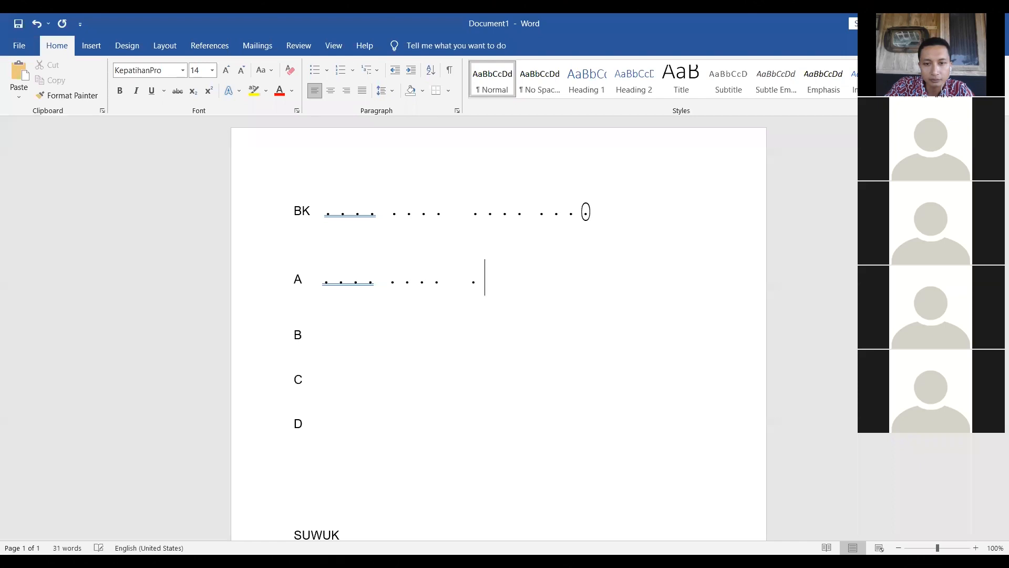
pyautogui.write('  . . ')
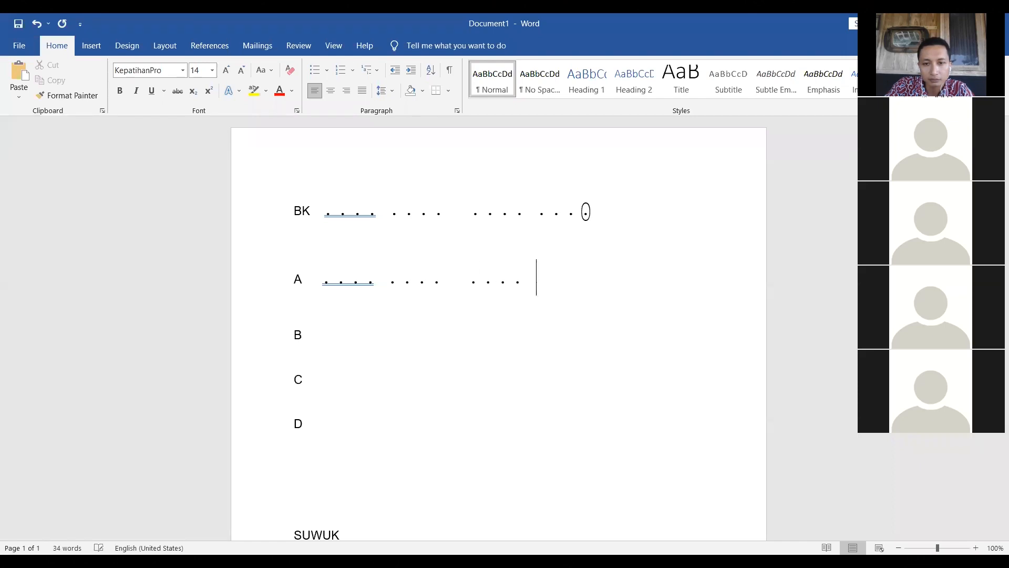
pyautogui.write('. . . .')
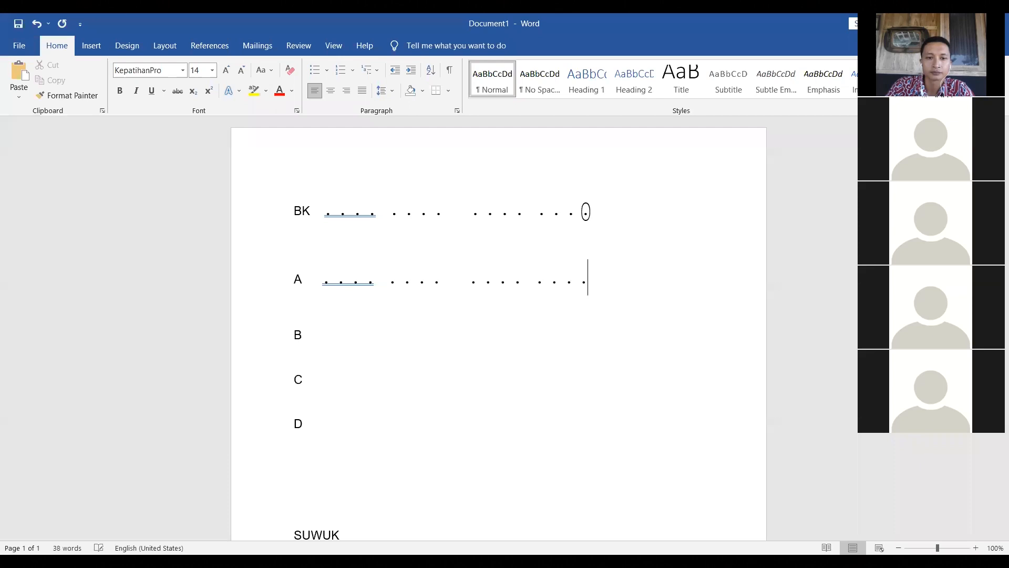
# Step: Set the font size of the dot notation on the BK line to 18
pyautogui.moveTo(587, 281); pyautogui.dragTo(424, 273)
pyautogui.moveTo(325, 212); pyautogui.dragTo(617, 194)
pyautogui.click(212, 70)
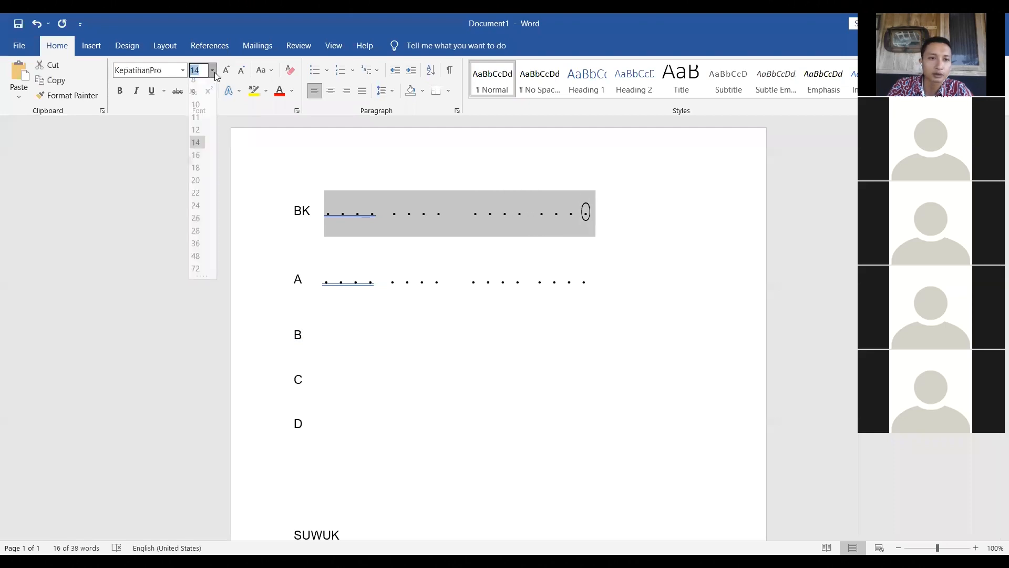
pyautogui.click(201, 173)
pyautogui.press('Down')
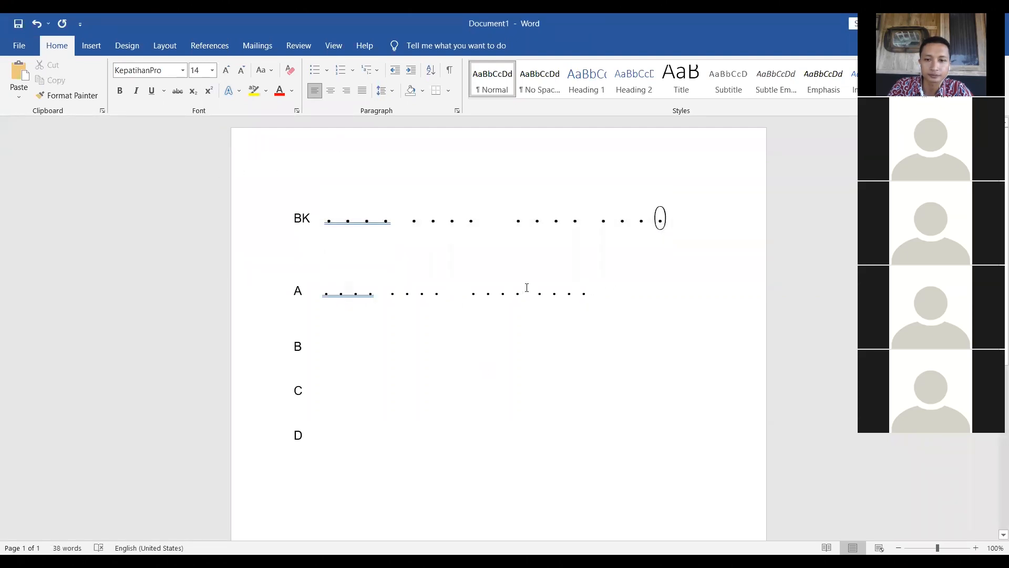
# Step: Set the font size of the dot notation on the A line to 18
pyautogui.moveTo(587, 292); pyautogui.dragTo(332, 288)
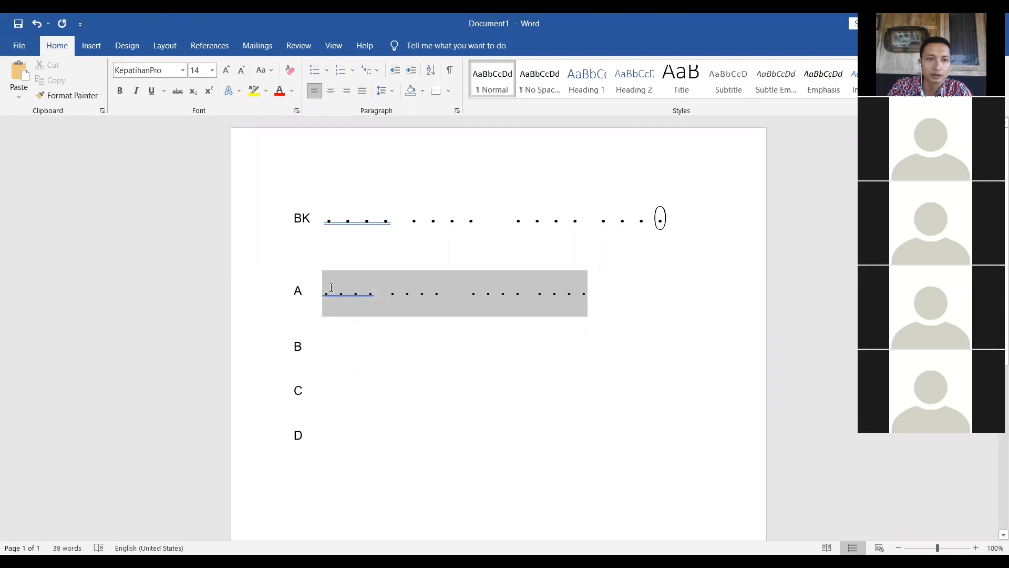
pyautogui.click(214, 72)
pyautogui.click(195, 173)
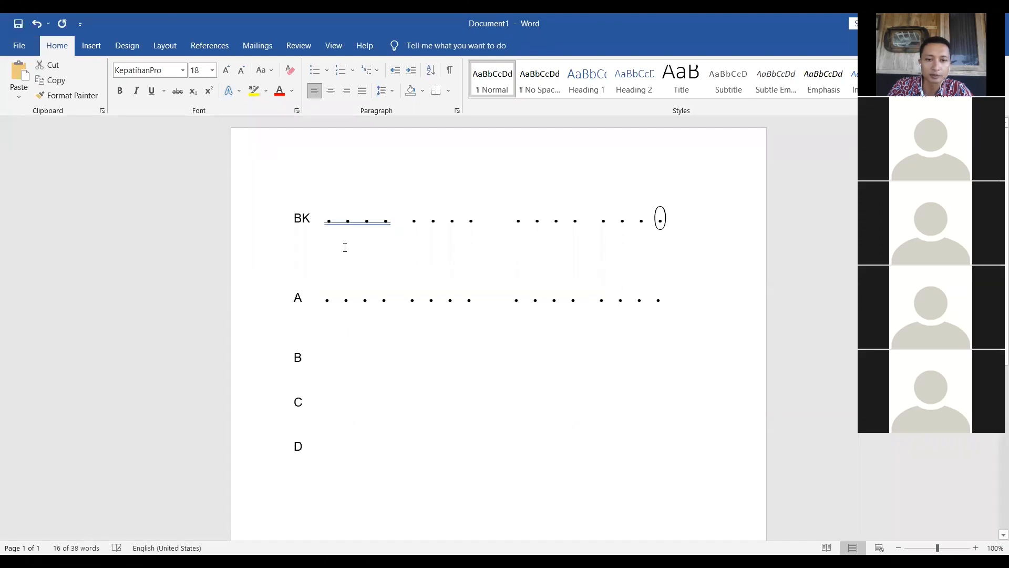
pyautogui.click(462, 373)
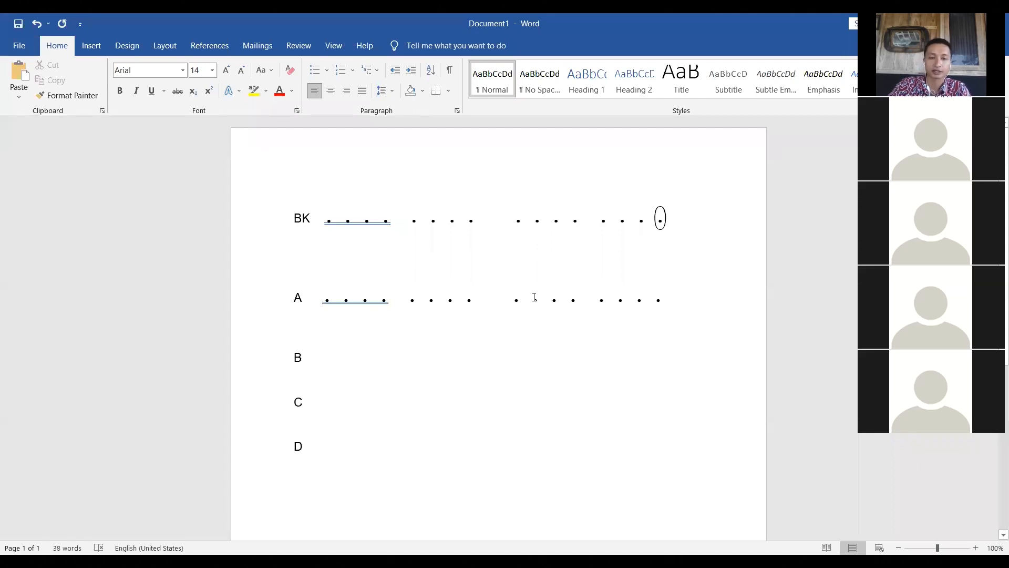
pyautogui.write('+')
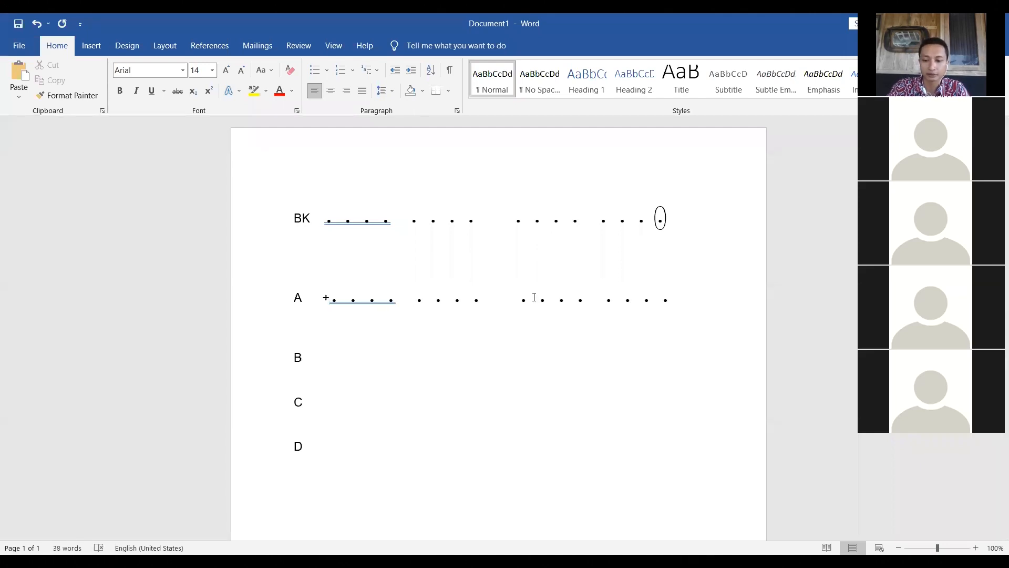
pyautogui.press('BackSpace')
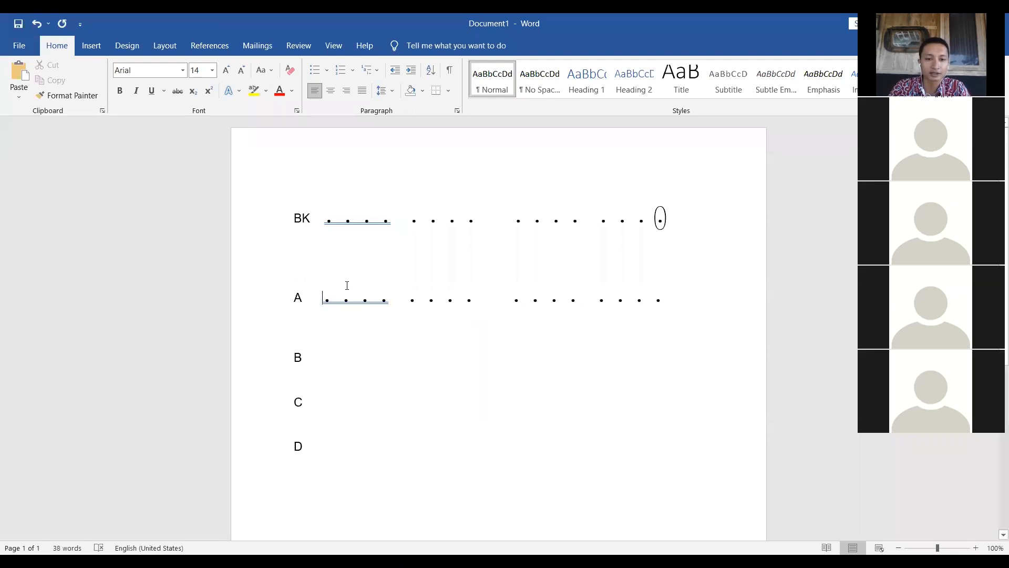
# Step: Add plus marks in the KepatihanPro font above the first and third dots of the A line
pyautogui.click(182, 70)
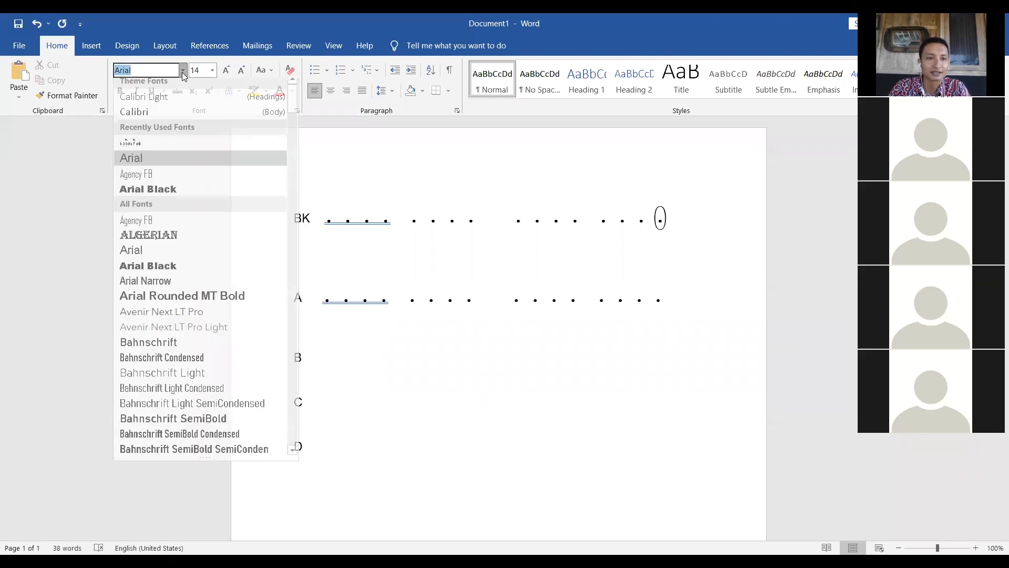
pyautogui.write('KepatihanPro')
pyautogui.press('Return')
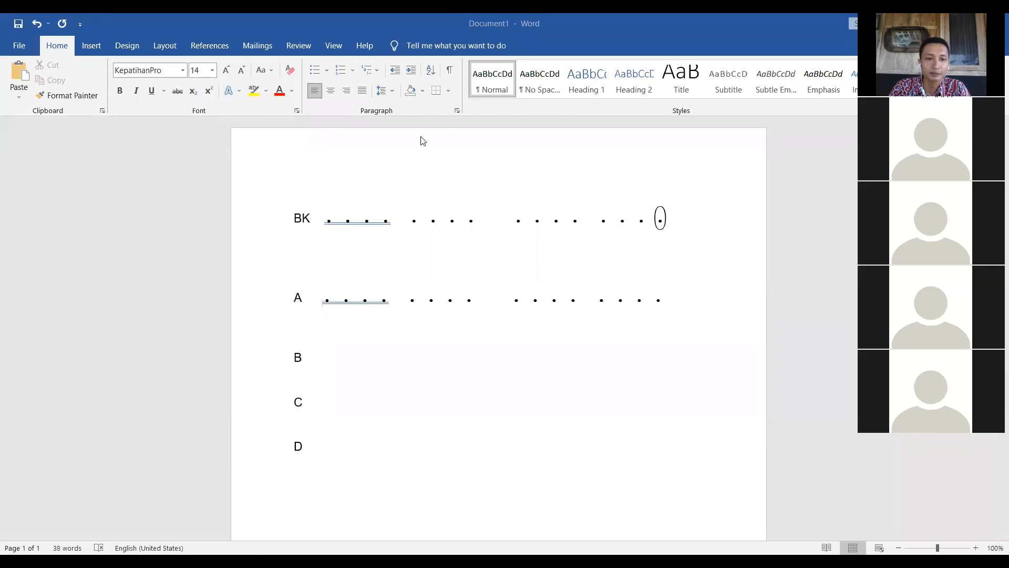
pyautogui.click(327, 304)
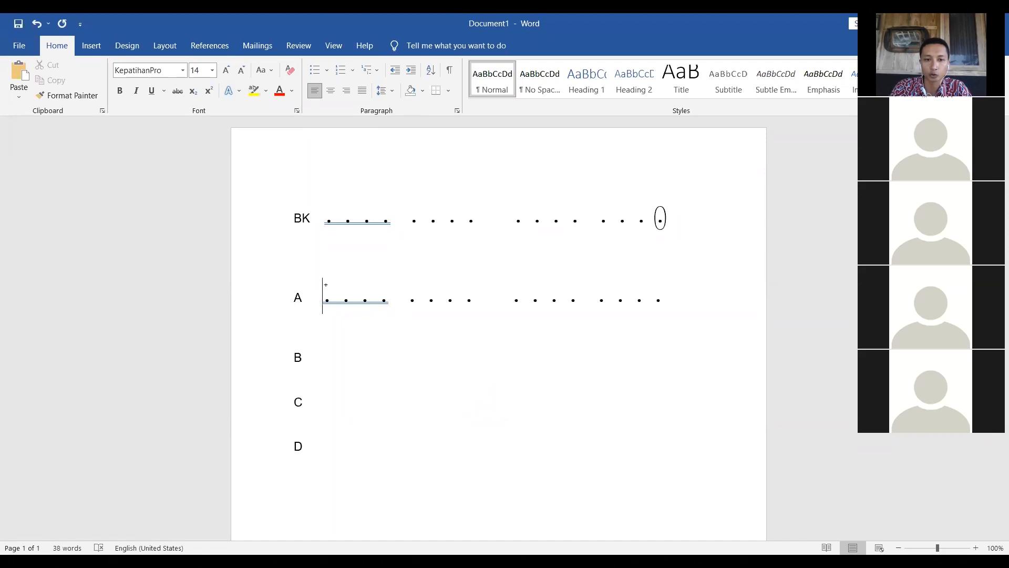
pyautogui.press('Right')
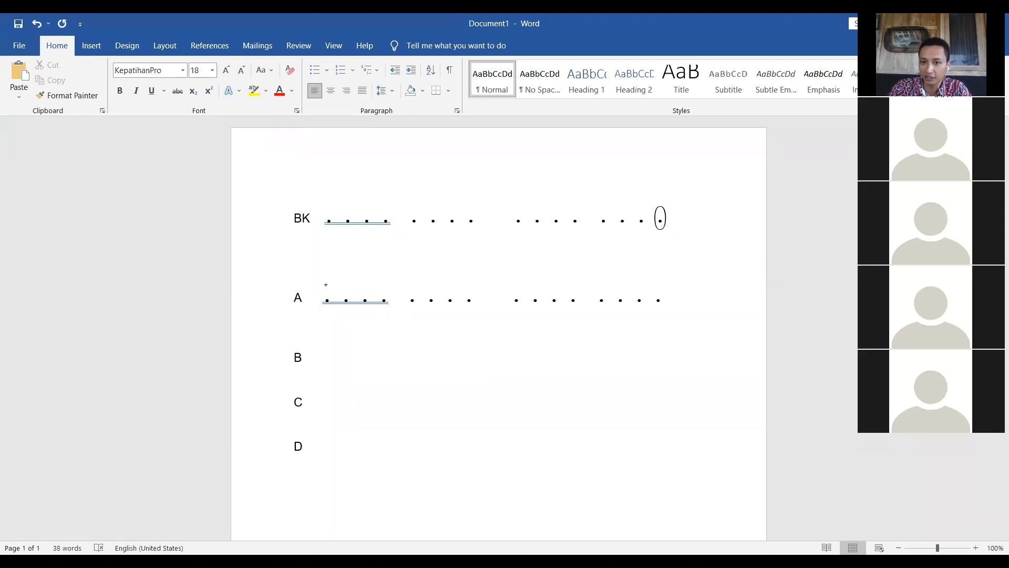
pyautogui.press('Right')
pyautogui.press('Right')
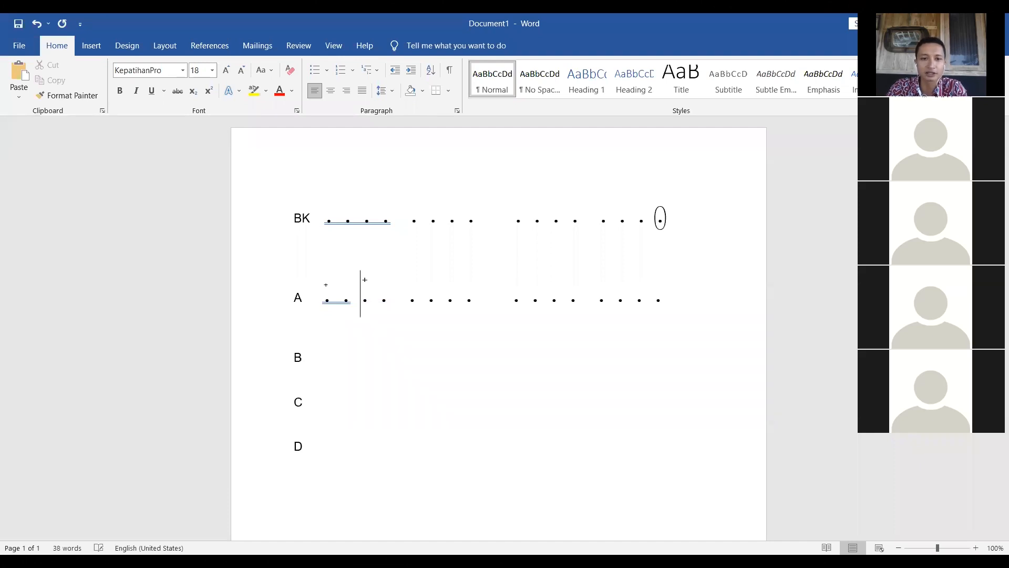
pyautogui.press('Right')
pyautogui.press('Right')
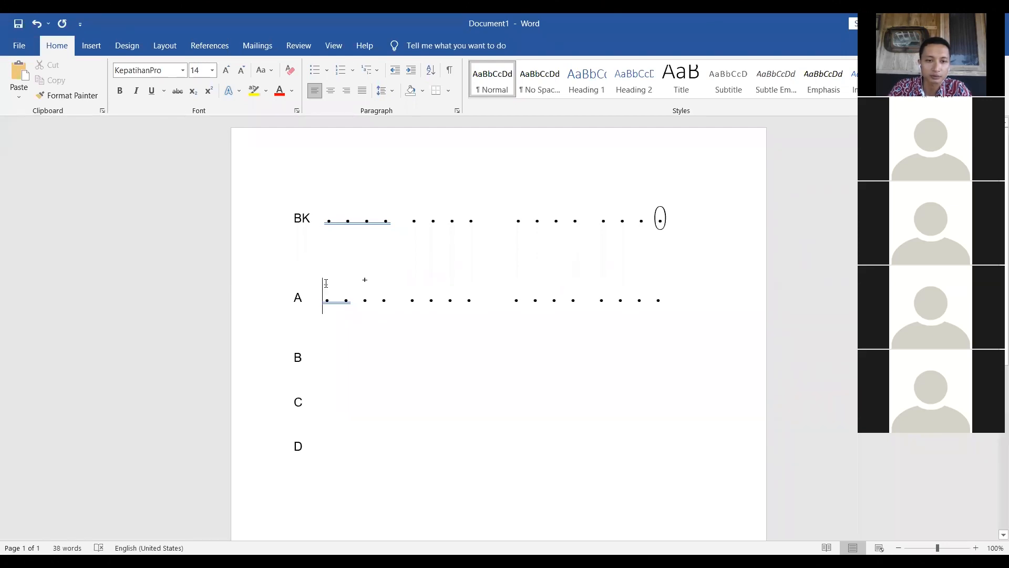
# Step: Set the font size of the A line's first dot and its plus mark to 18
pyautogui.doubleClick(327, 286)
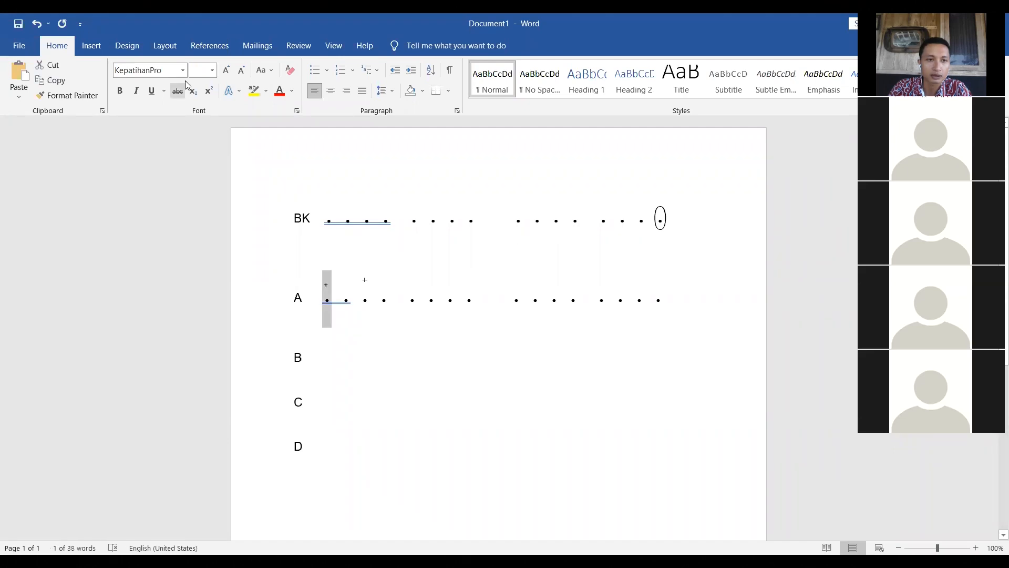
pyautogui.click(212, 77)
pyautogui.click(195, 175)
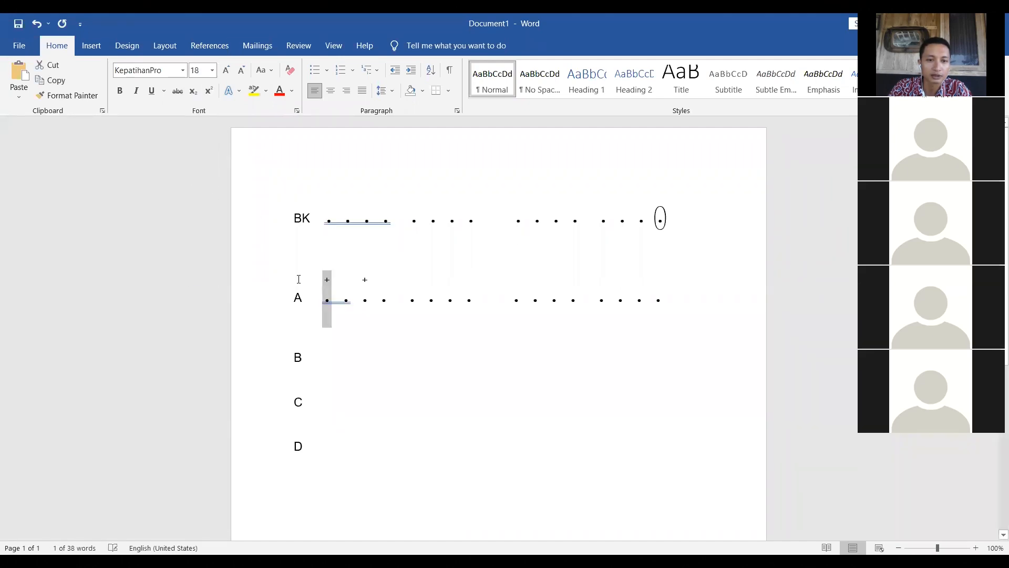
# Step: Add a cap-shaped arc above the A line's fourth dot, and plus, cup-shaped arc, plus and cap-shaped arc above its second group
pyautogui.click(373, 312)
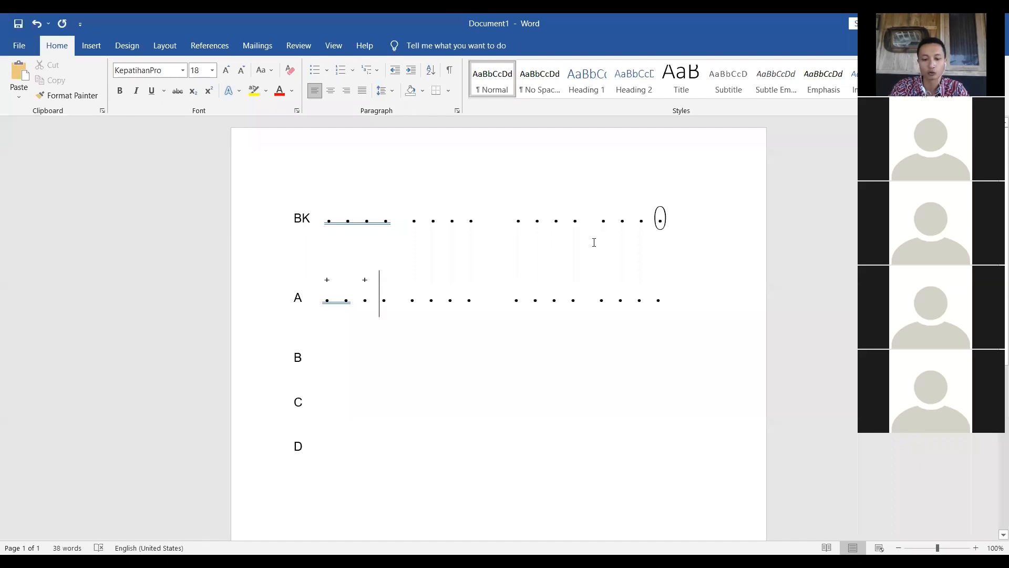
pyautogui.write('`')
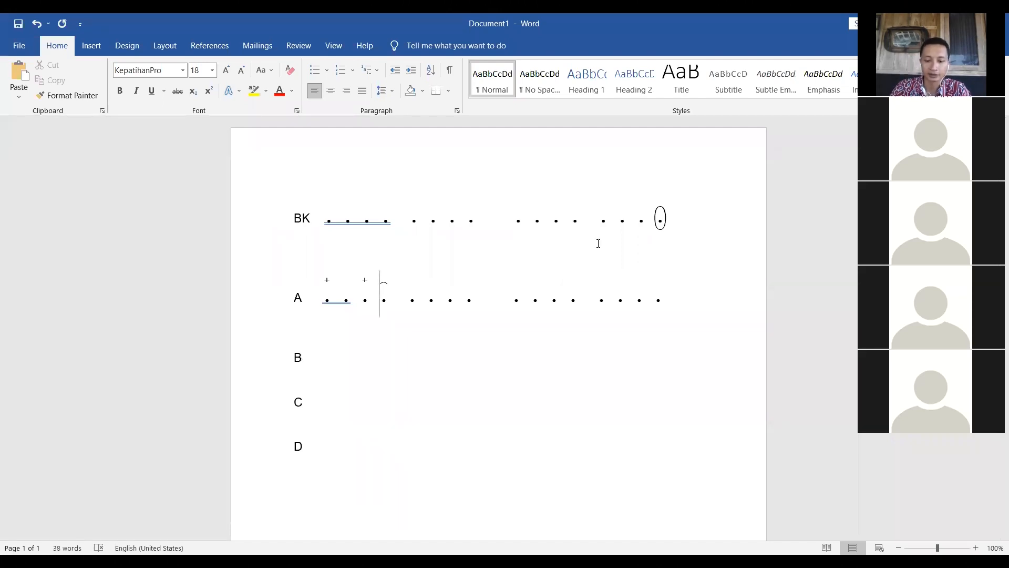
pyautogui.click(410, 298)
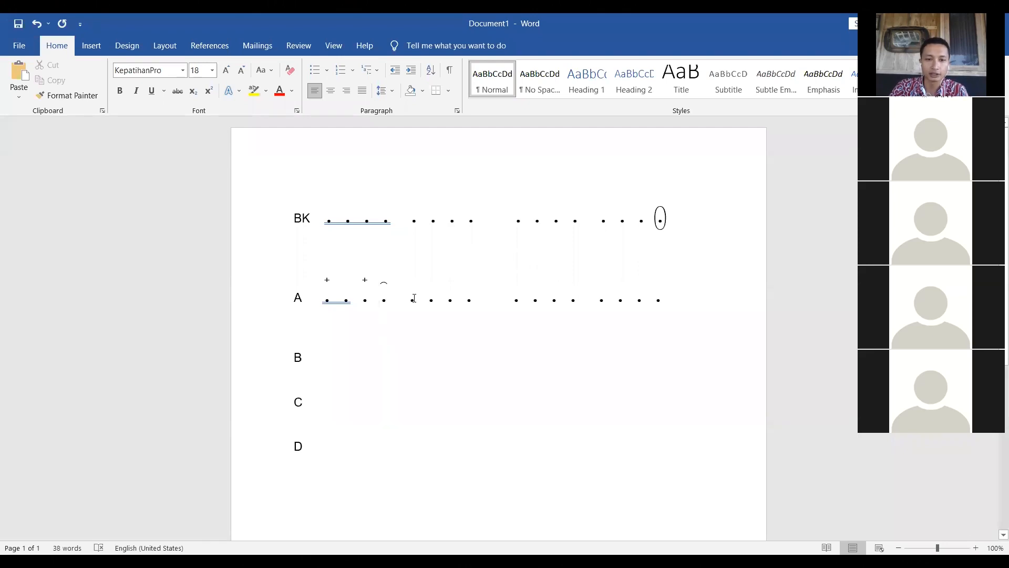
pyautogui.write('+')
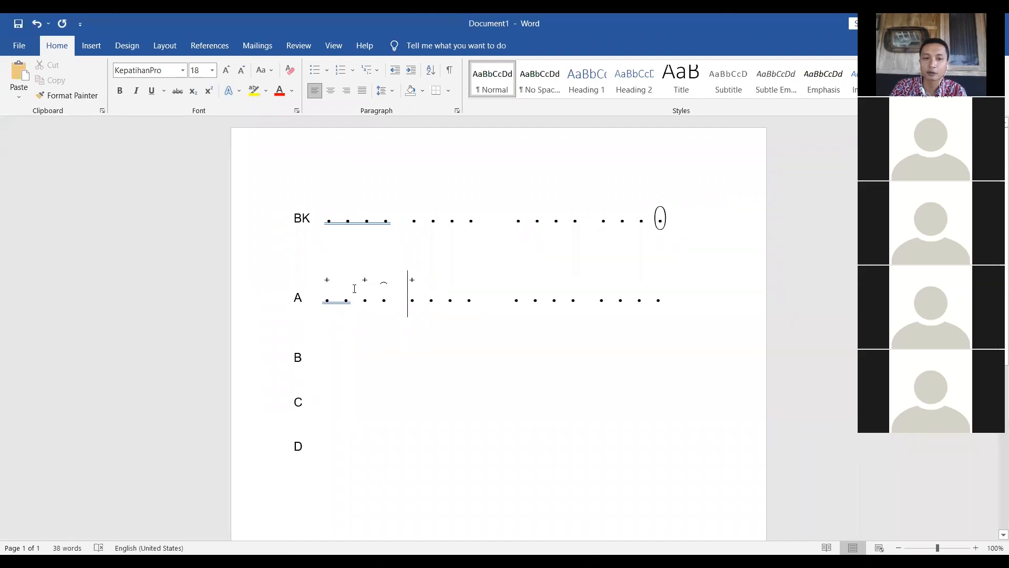
pyautogui.click(430, 294)
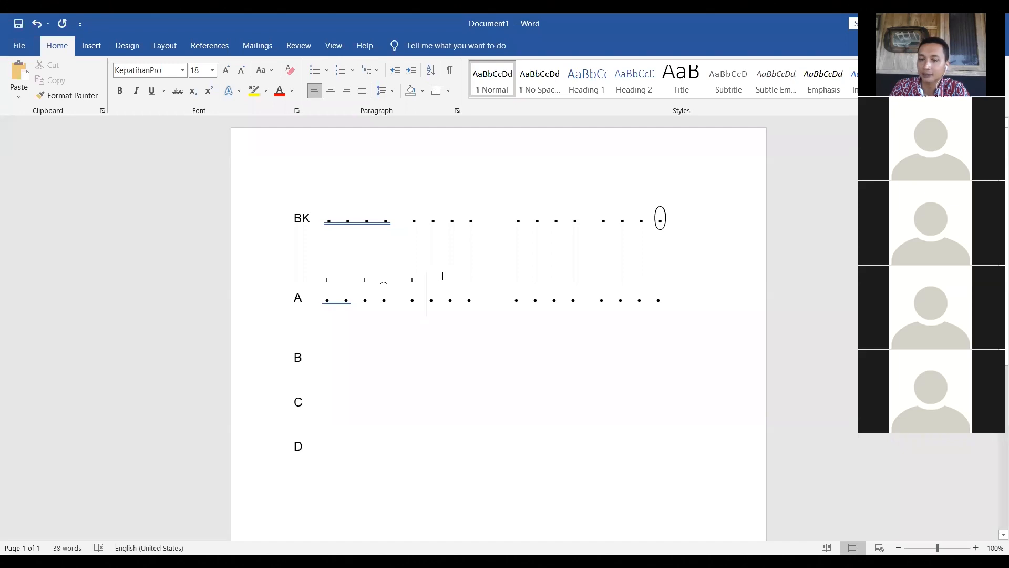
pyautogui.write('[')
pyautogui.click(451, 299)
pyautogui.write('+')
pyautogui.click(463, 298)
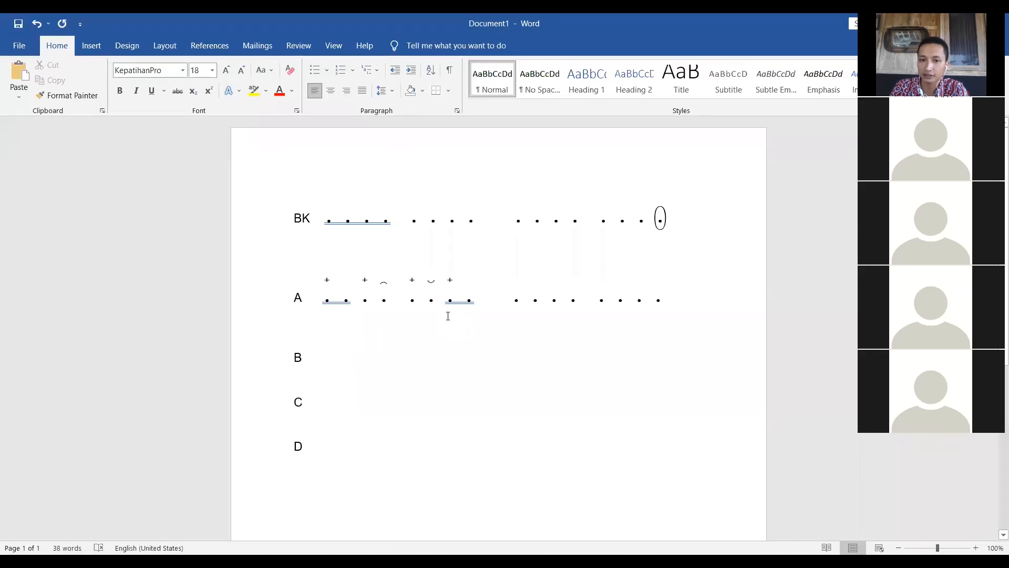
pyautogui.write('^')
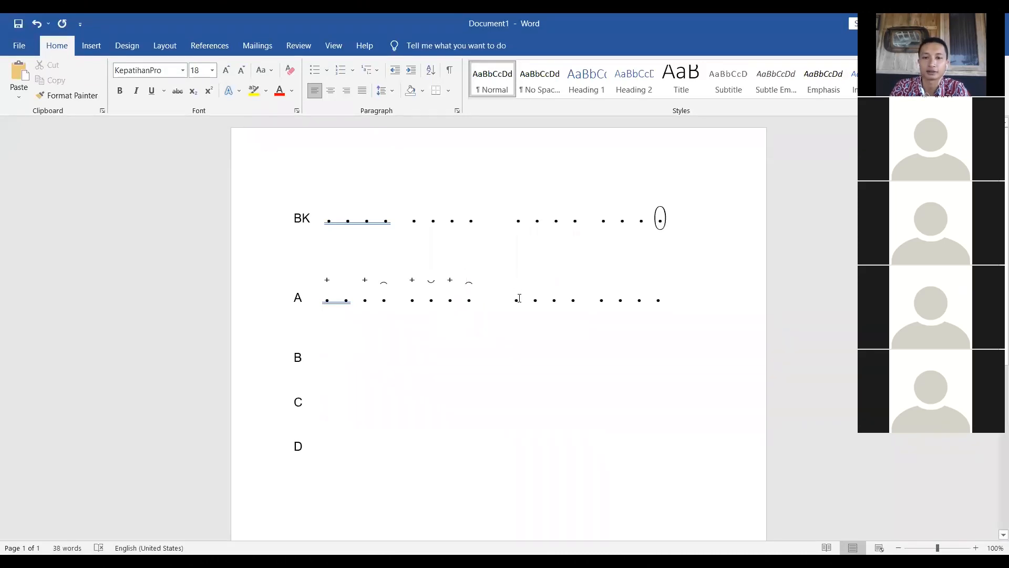
# Step: Mark the third group of dots on the A line with plus, cup-shaped arc, plus and cap-shaped arc
pyautogui.click(512, 299)
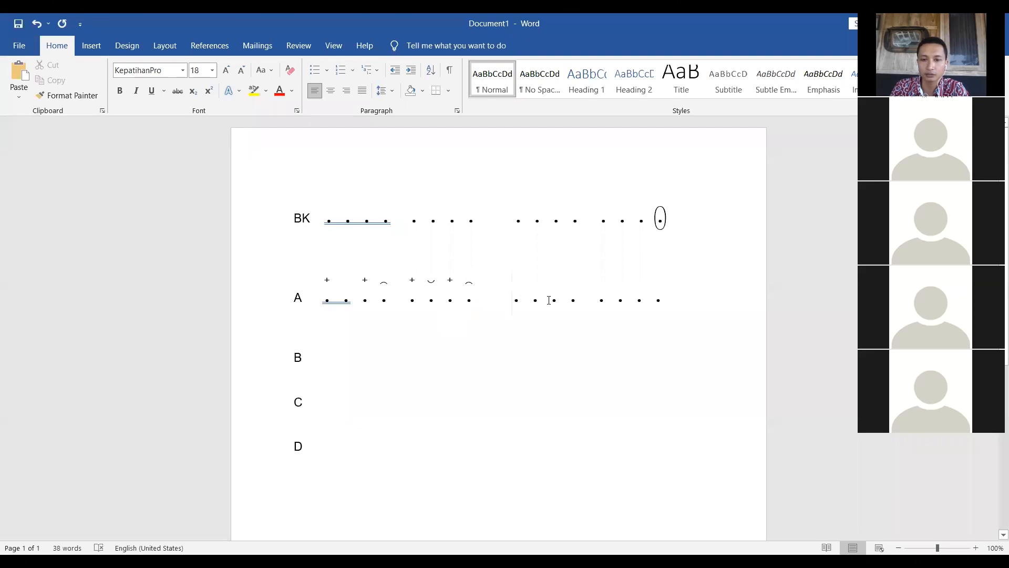
pyautogui.write('+')
pyautogui.click(530, 299)
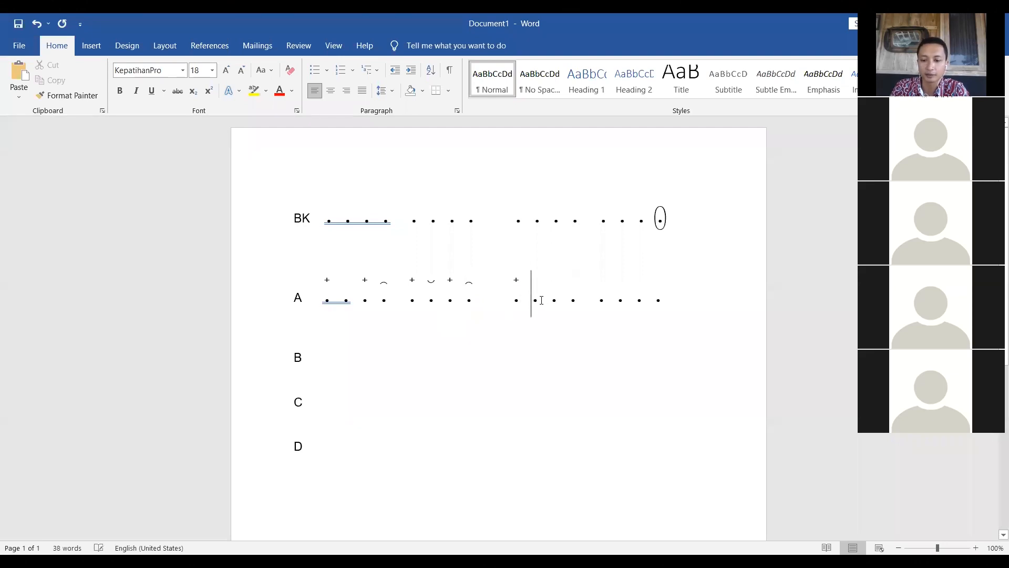
pyautogui.write('v')
pyautogui.click(551, 298)
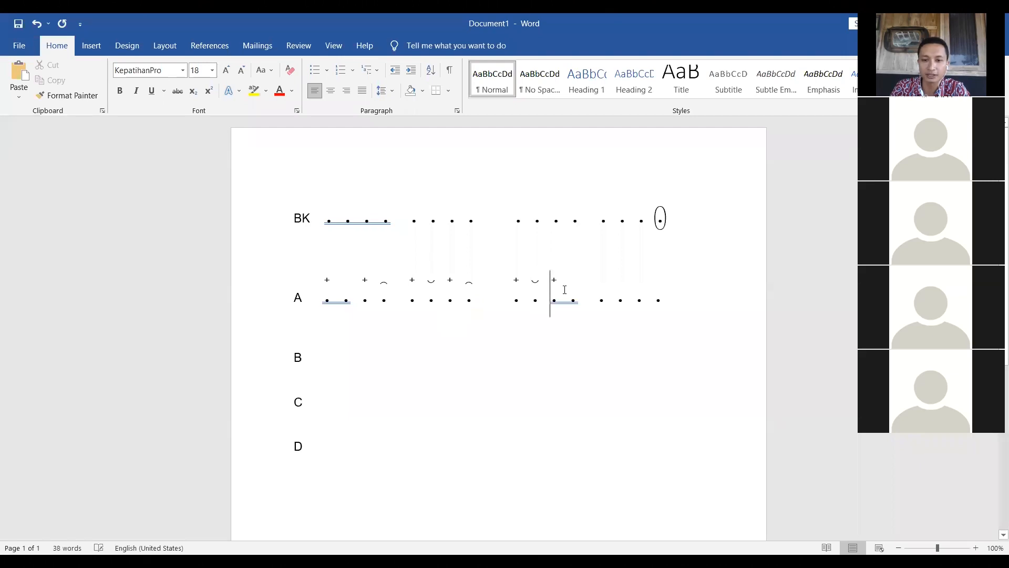
pyautogui.write('1')
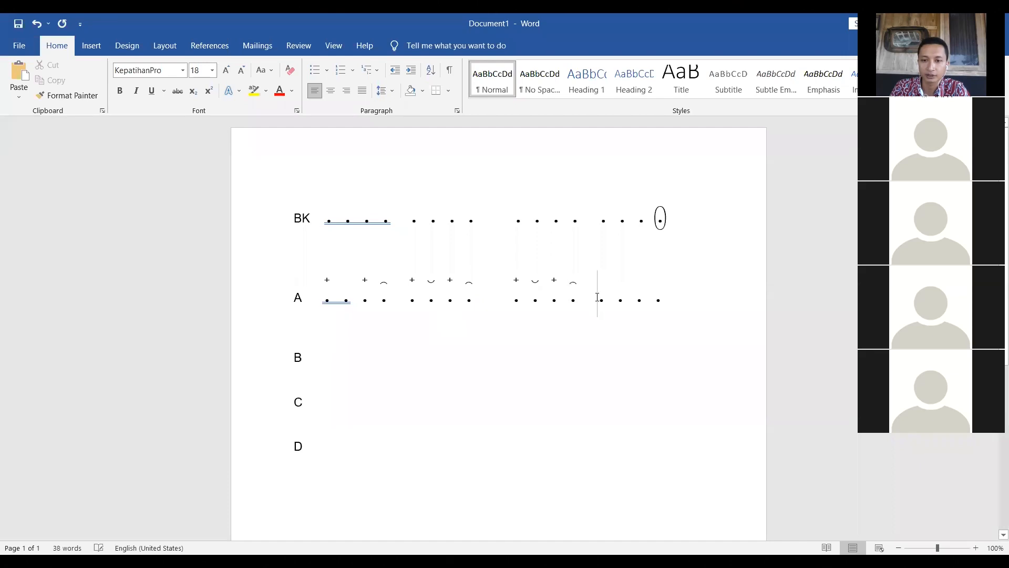
# Step: Mark the first three dots of the A line's fourth group with plus, cup-shaped arc and plus
pyautogui.write('1')
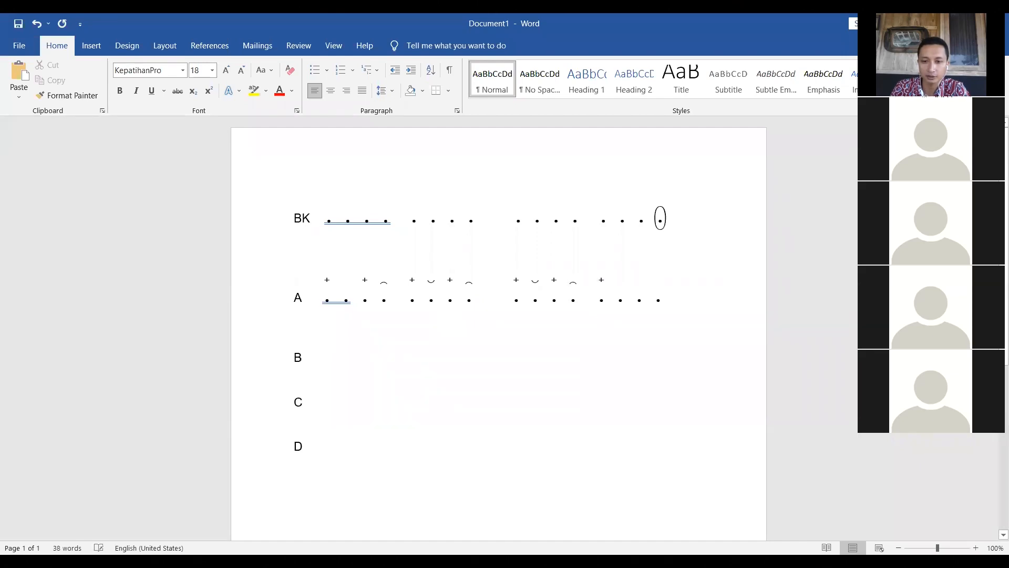
pyautogui.click(617, 297)
pyautogui.write('2')
pyautogui.click(636, 301)
pyautogui.write('1')
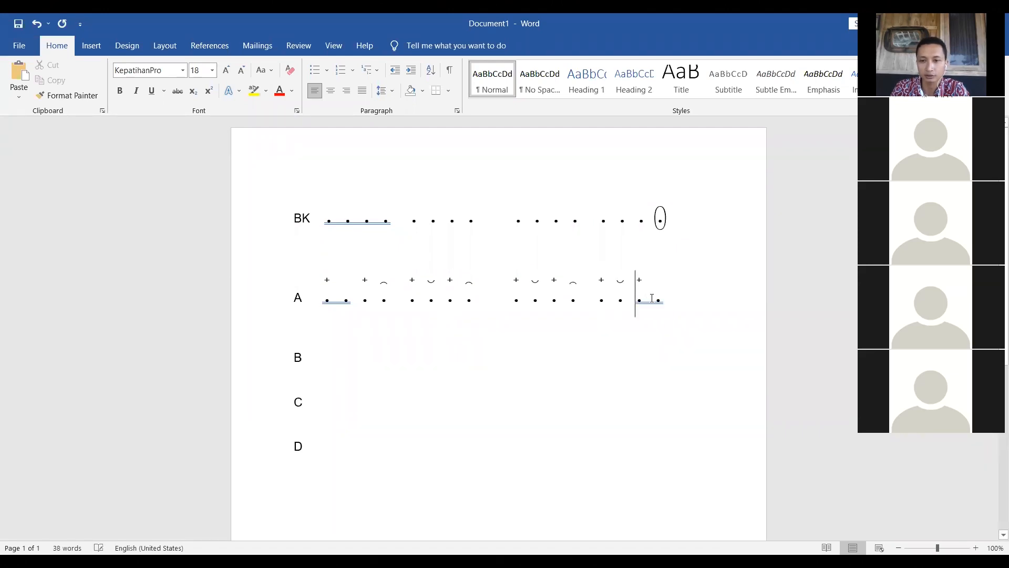
# Step: Enclose the last dot of the A line in parentheses as its gong mark
pyautogui.click(655, 298)
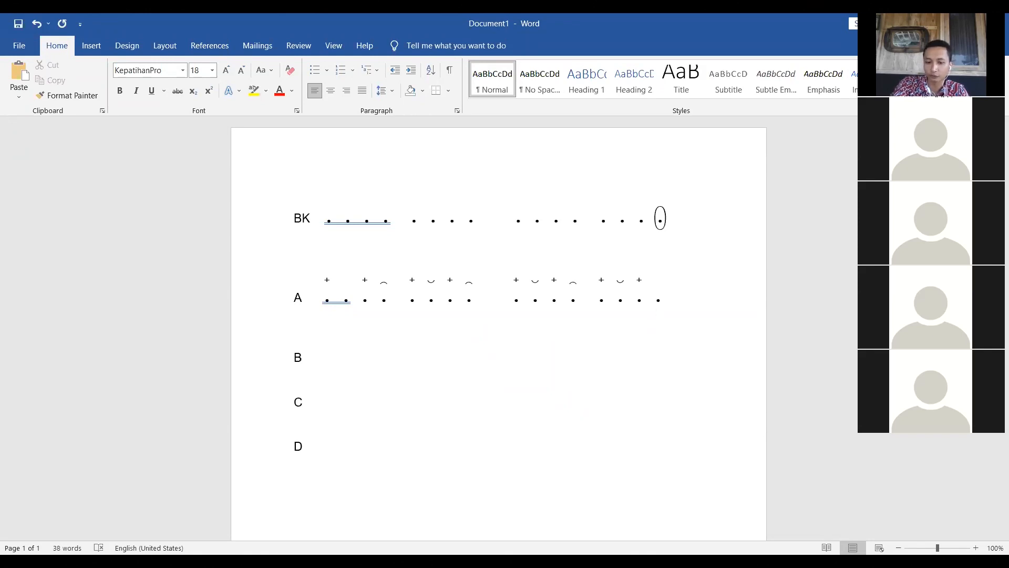
pyautogui.write('(')
pyautogui.press('Right')
pyautogui.write(')')
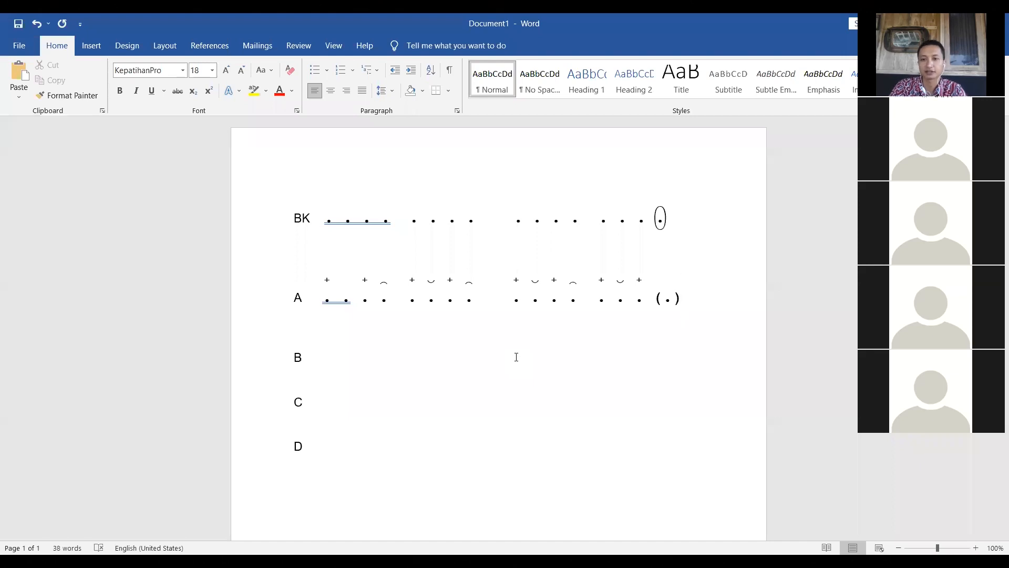
# Step: Remove the space before the A line's opening parenthesis and add a cap-shaped arc above the enclosed dot
pyautogui.click(654, 297)
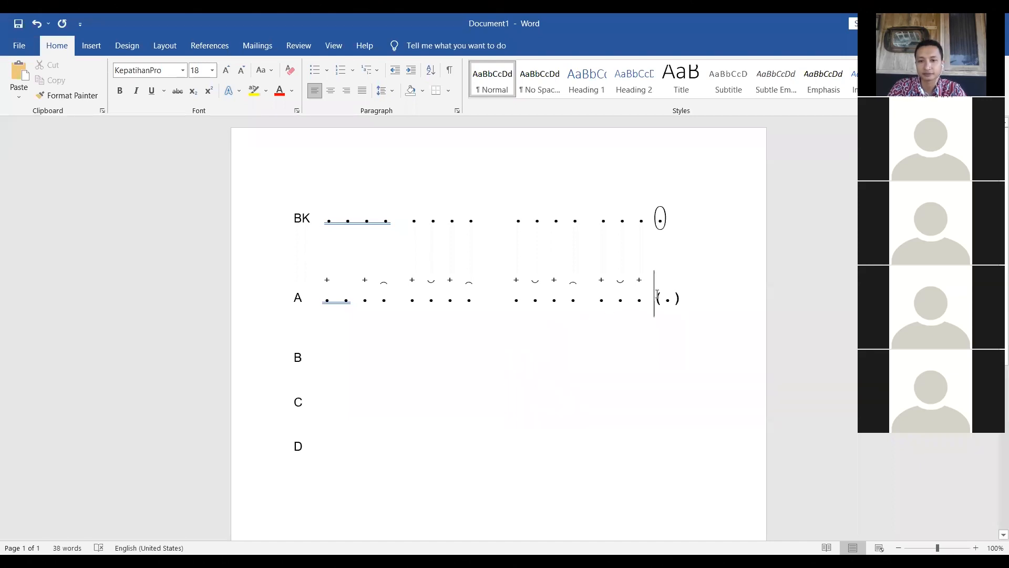
pyautogui.press('BackSpace')
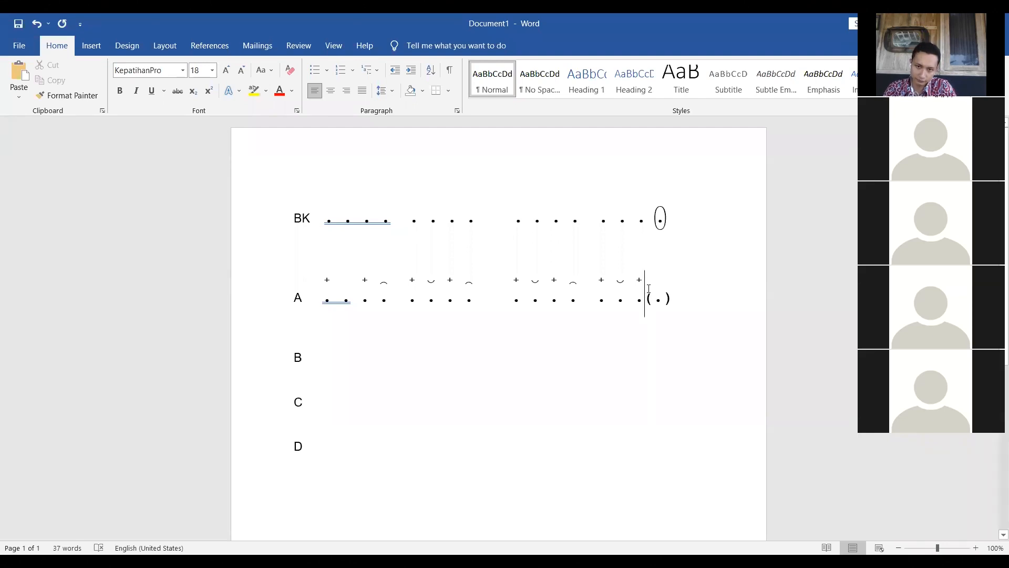
pyautogui.press('Right')
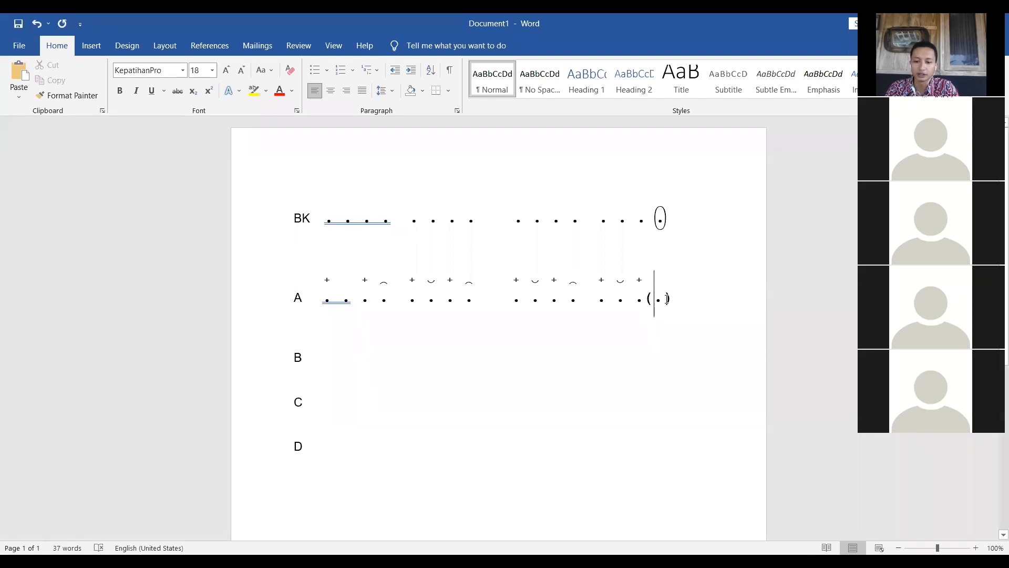
pyautogui.write('n')
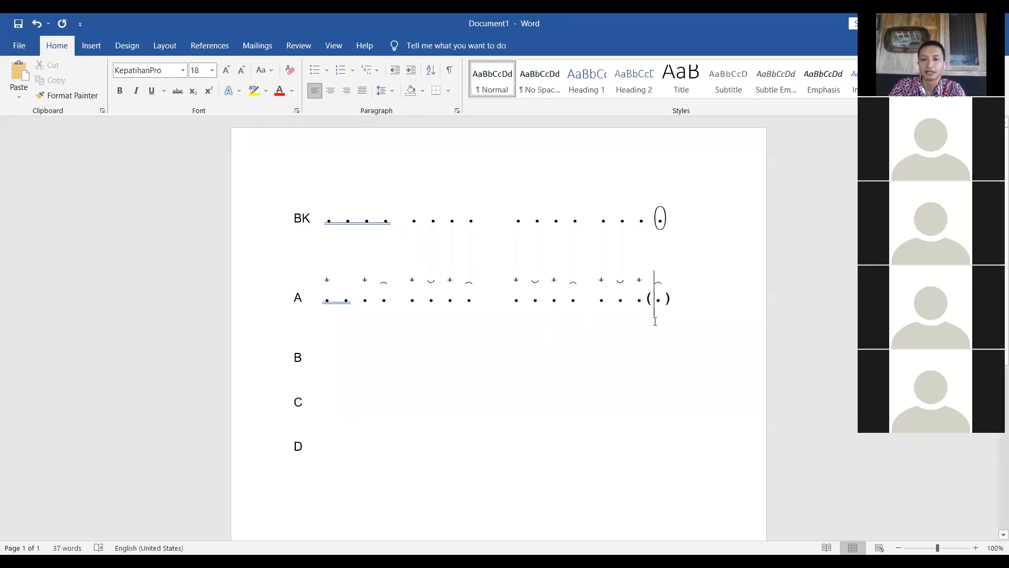
# Step: Insert an extra blank line between the B and C labels
pyautogui.click(295, 379)
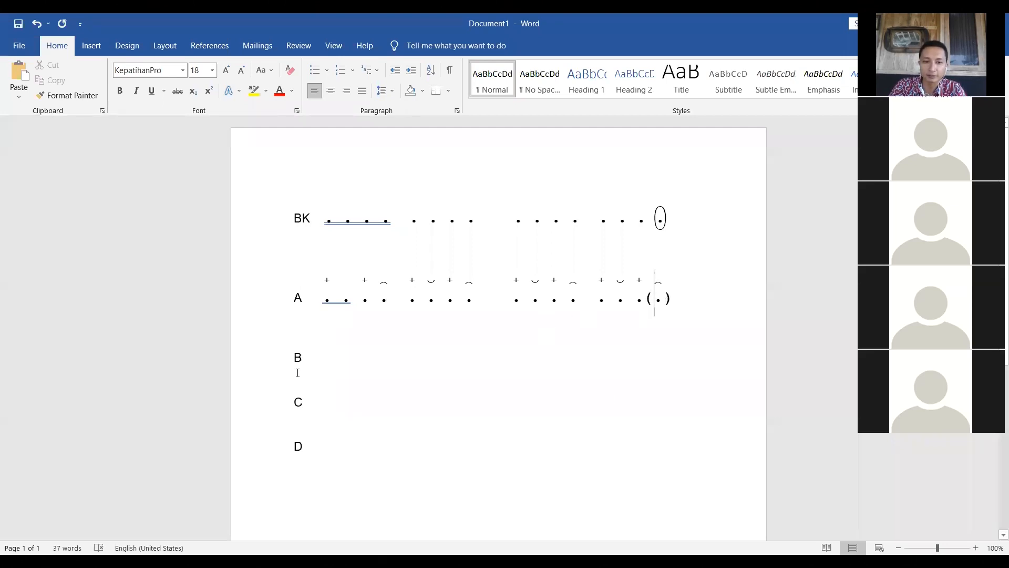
pyautogui.click(315, 325)
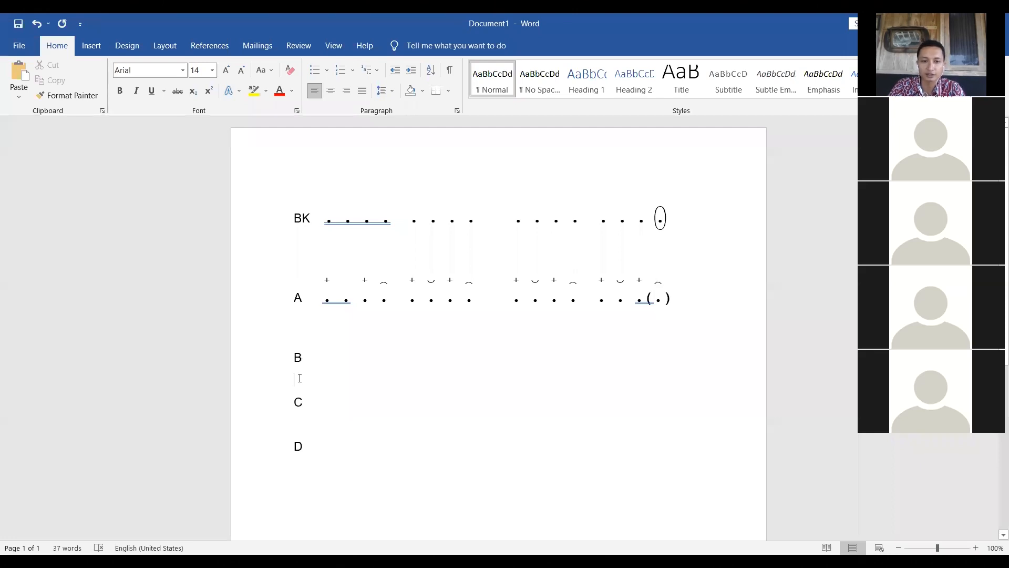
pyautogui.press('Return')
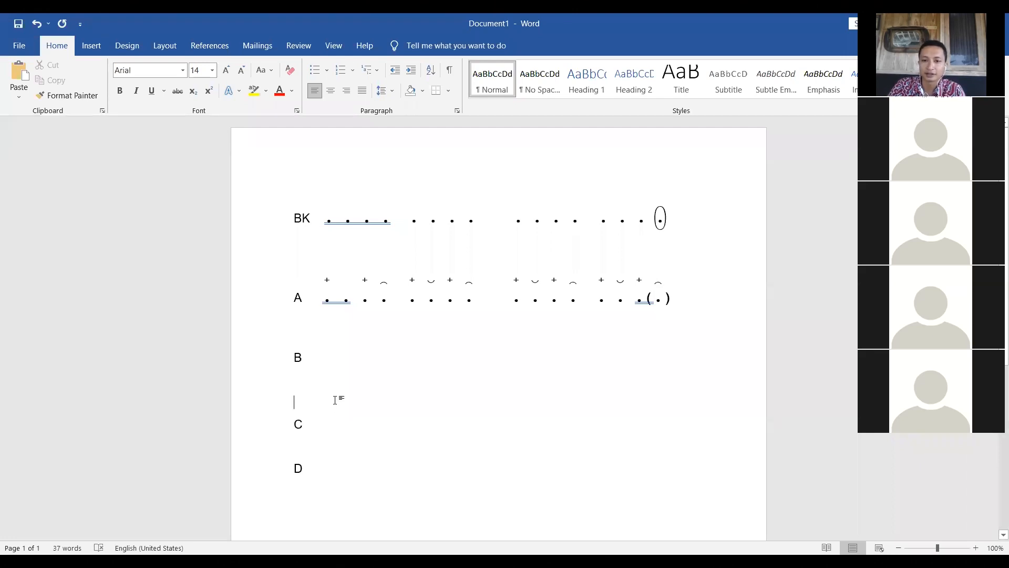
# Step: Copy the A line's complete notation onto the B line after a tab gap, and delete the extra space before its first dot
pyautogui.moveTo(699, 292); pyautogui.dragTo(324, 292)
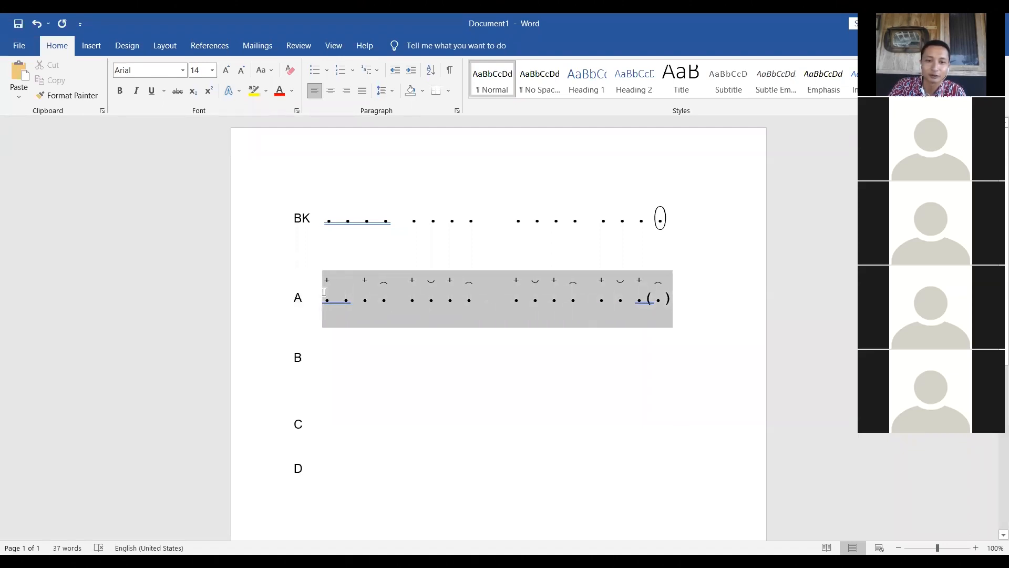
pyautogui.click(338, 355)
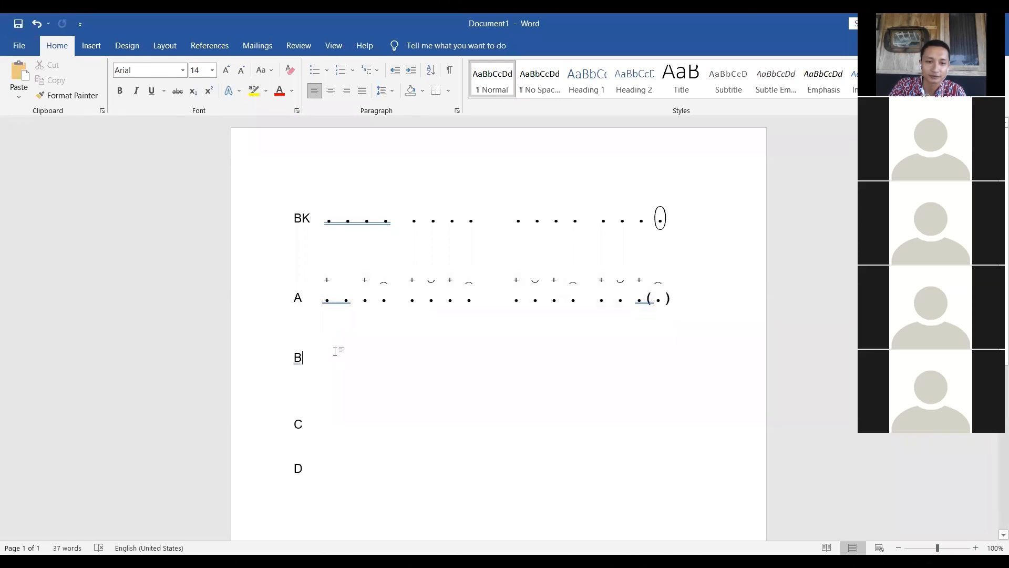
pyautogui.press('Tab')
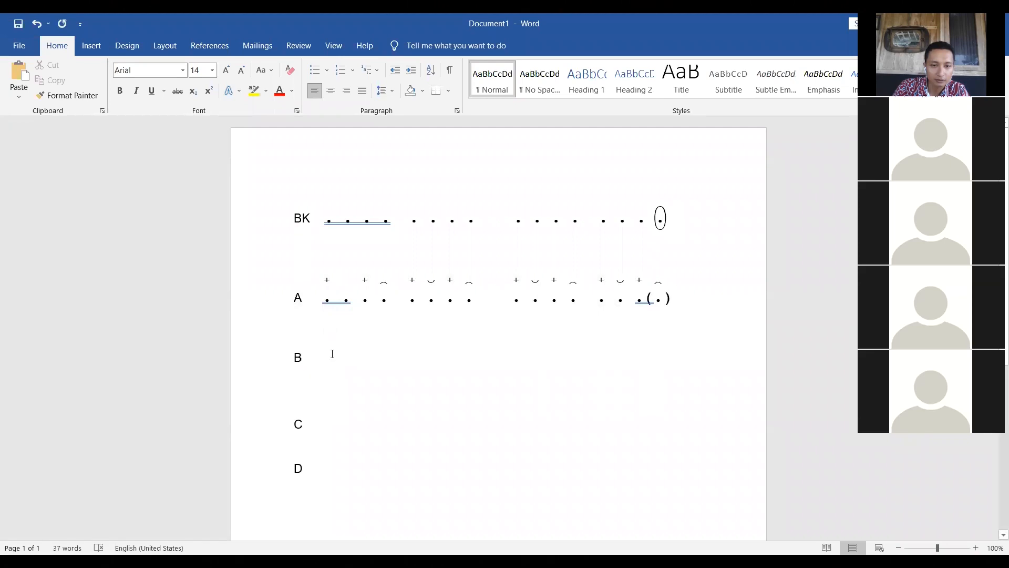
pyautogui.rightClick(352, 378)
pyautogui.click(354, 412)
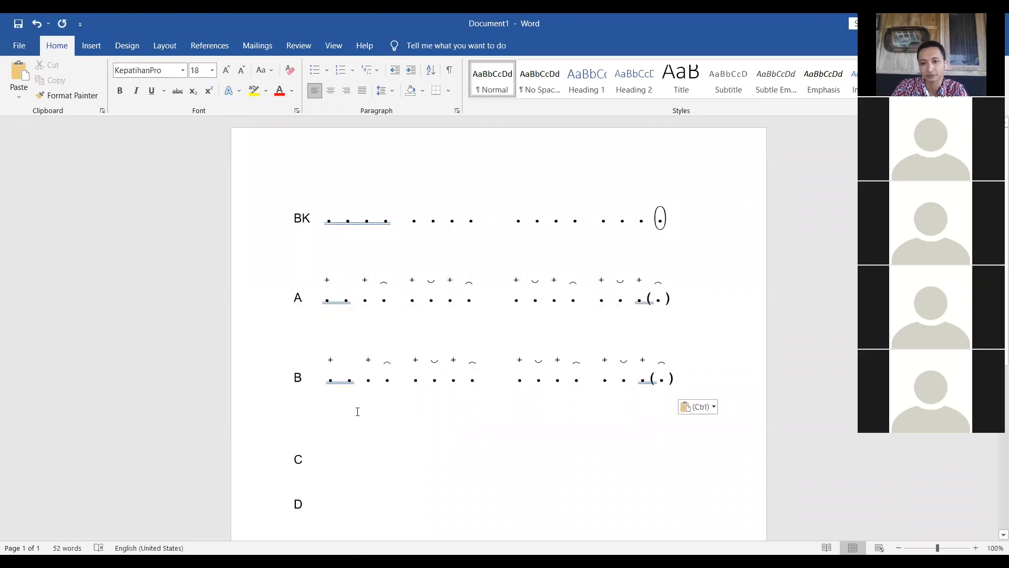
pyautogui.click(324, 380)
pyautogui.press('Delete')
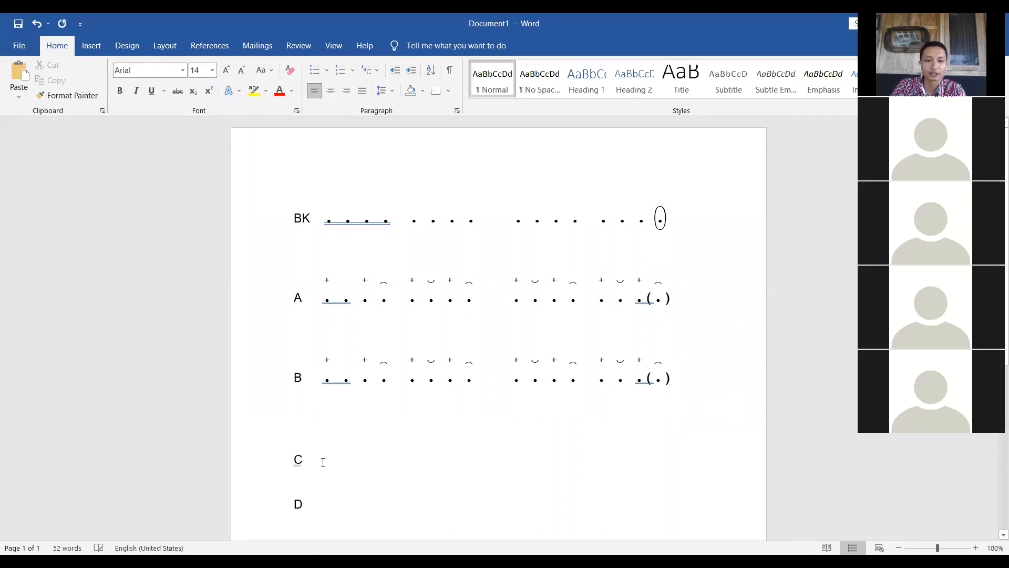
# Step: Remove the extra blank line above the C label and paste the copied A notation onto the C line
pyautogui.click(311, 421)
pyautogui.press('BackSpace')
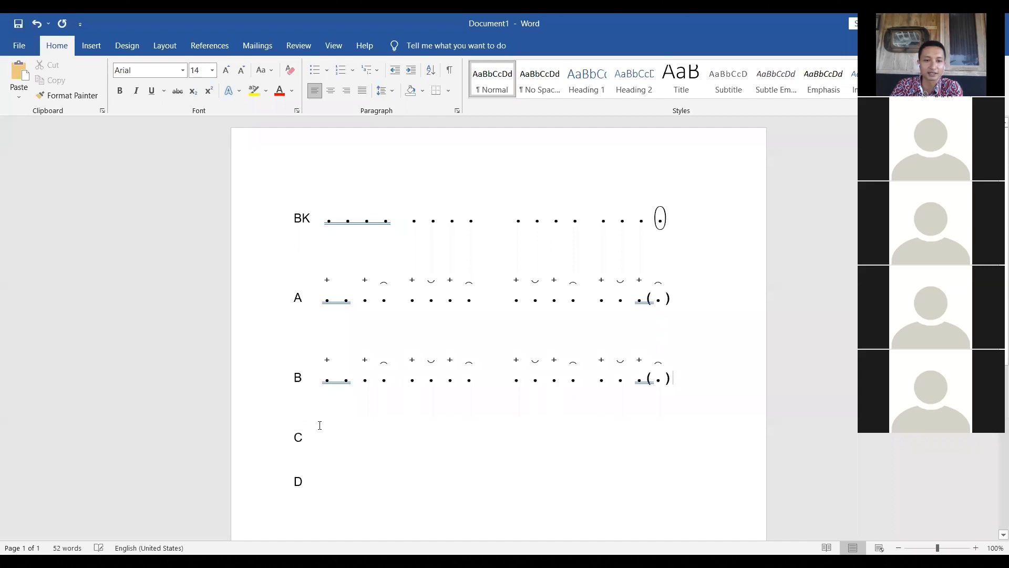
pyautogui.click(327, 435)
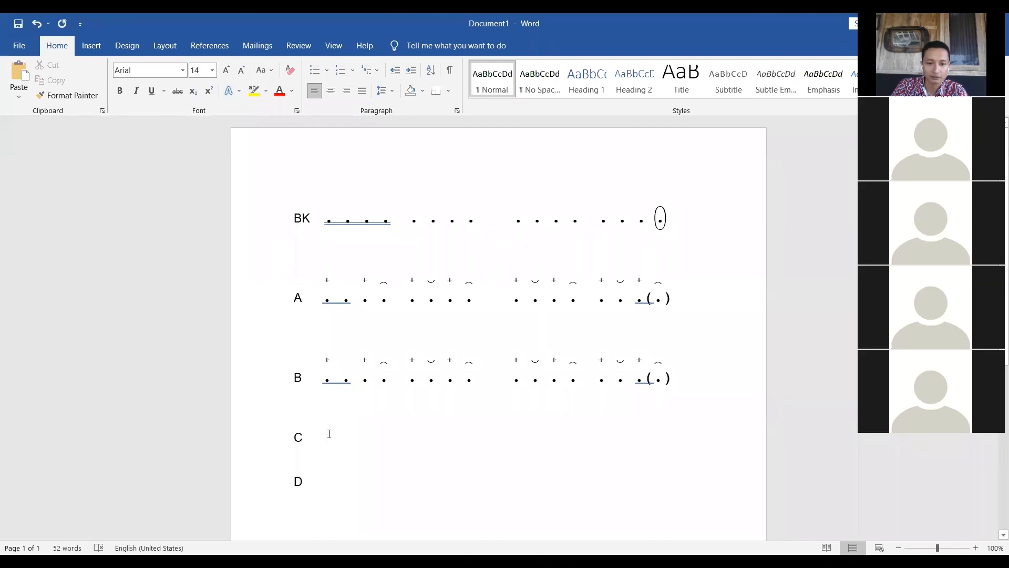
pyautogui.rightClick(329, 434)
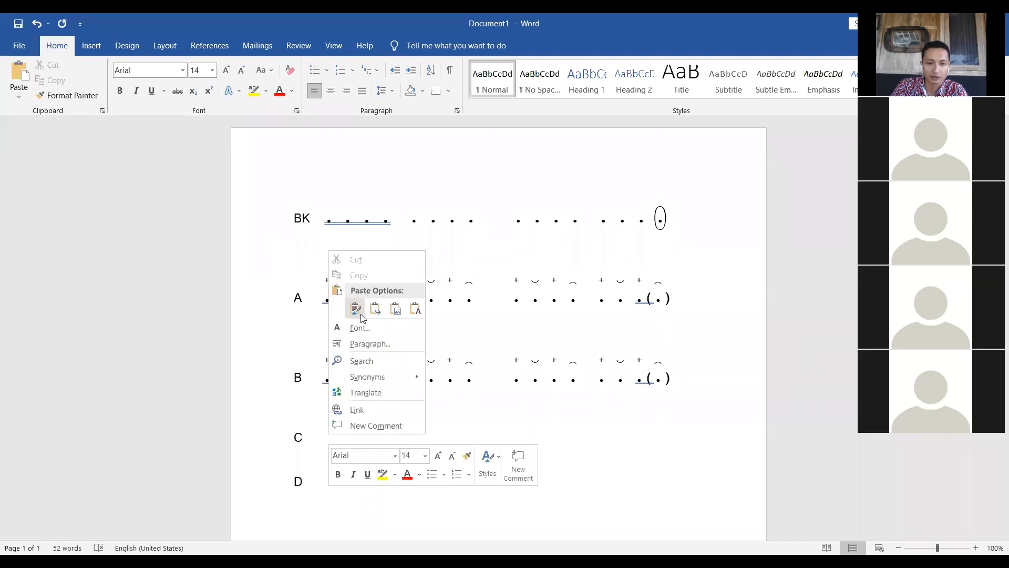
pyautogui.click(355, 309)
# Step: Paste the same copied notation onto the D line after a gap
pyautogui.scroll(-4, 376, 468)
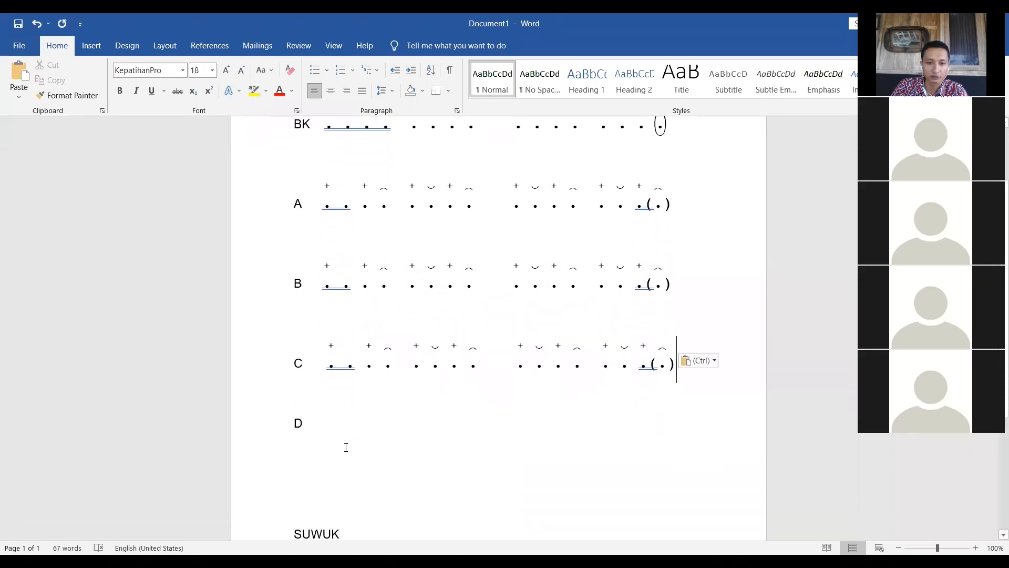
pyautogui.click(331, 385)
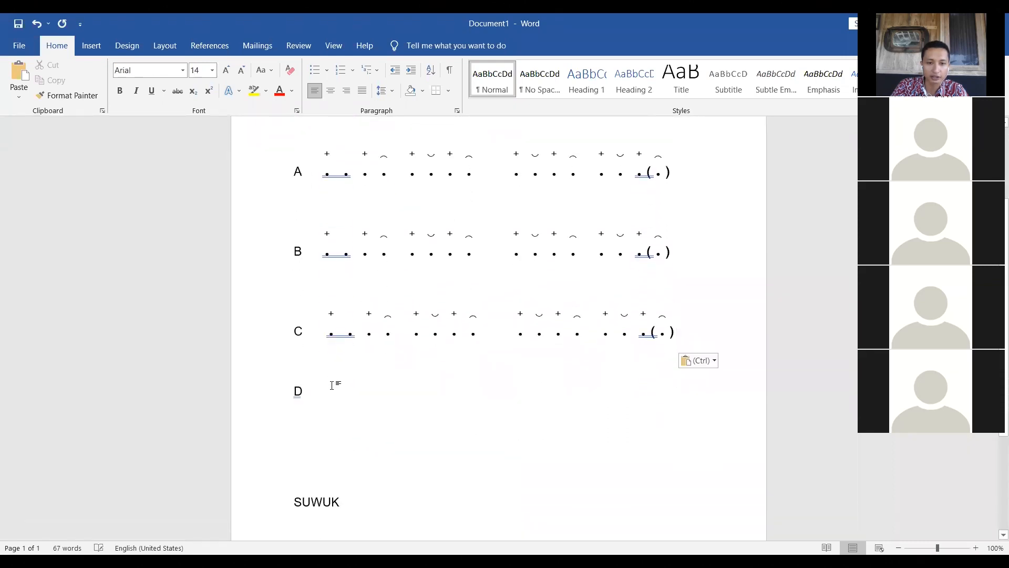
pyautogui.press('Tab')
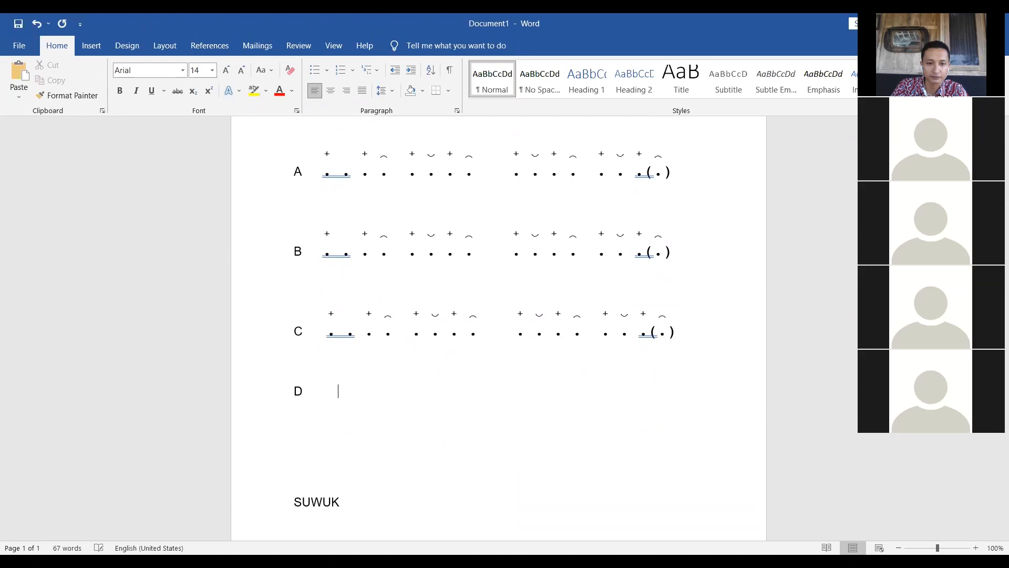
pyautogui.rightClick(328, 392)
pyautogui.click(359, 267)
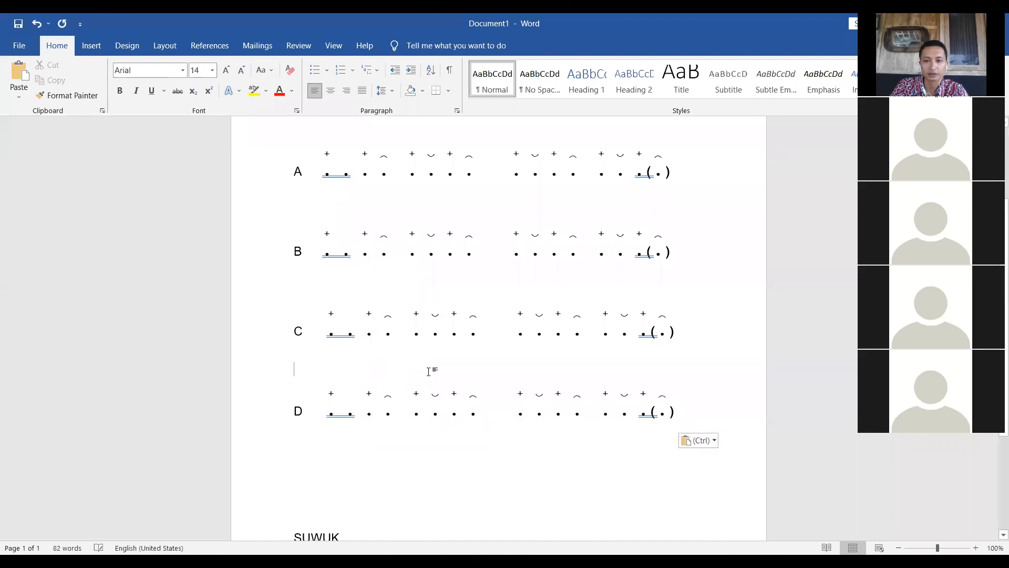
# Step: Remove the blank lines separating the A, B, C and D notation lines
pyautogui.scroll(3, 337, 337)
pyautogui.click(328, 339)
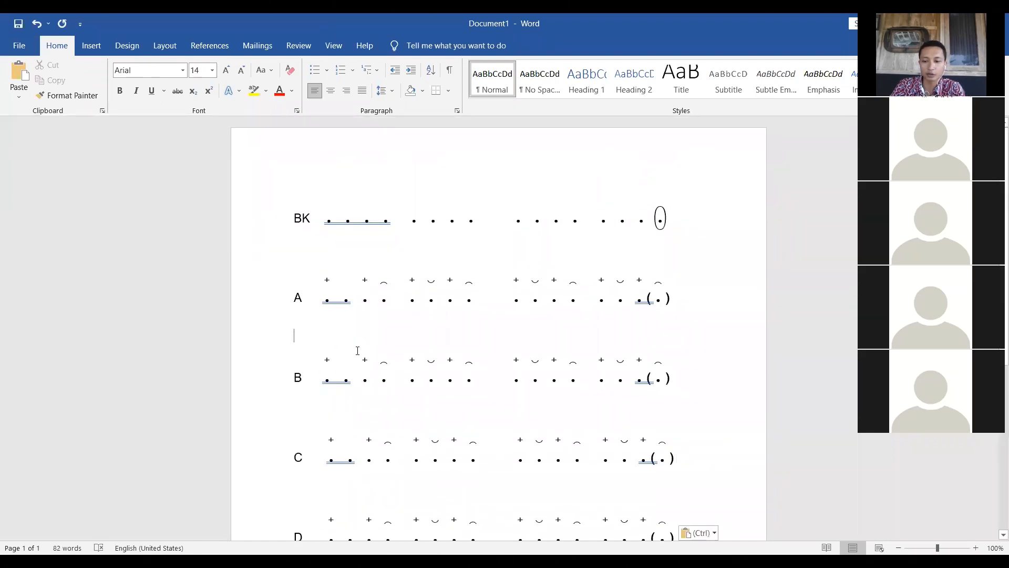
pyautogui.press('BackSpace')
pyautogui.click(294, 393)
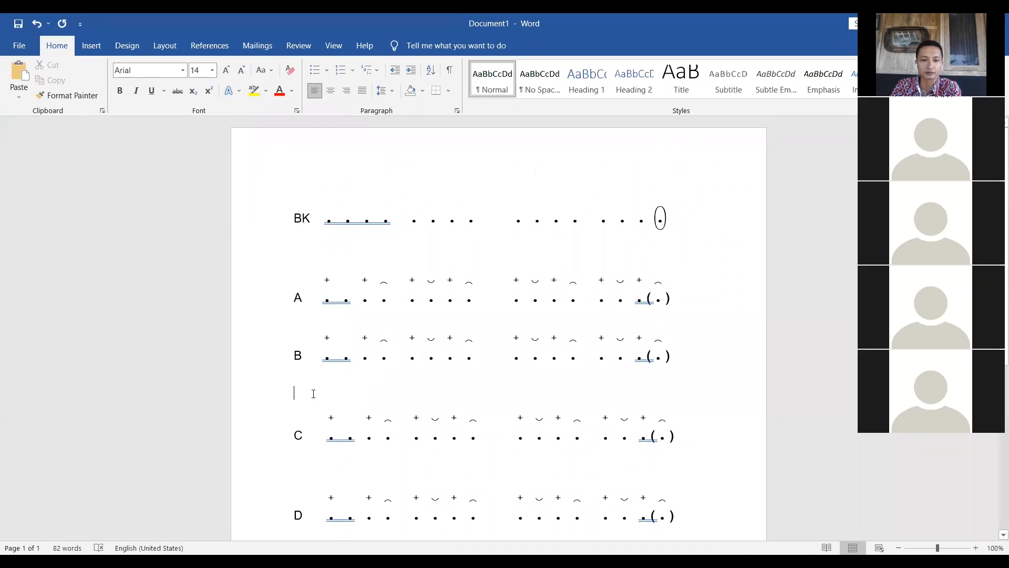
pyautogui.press('BackSpace')
pyautogui.click(317, 456)
pyautogui.press('BackSpace')
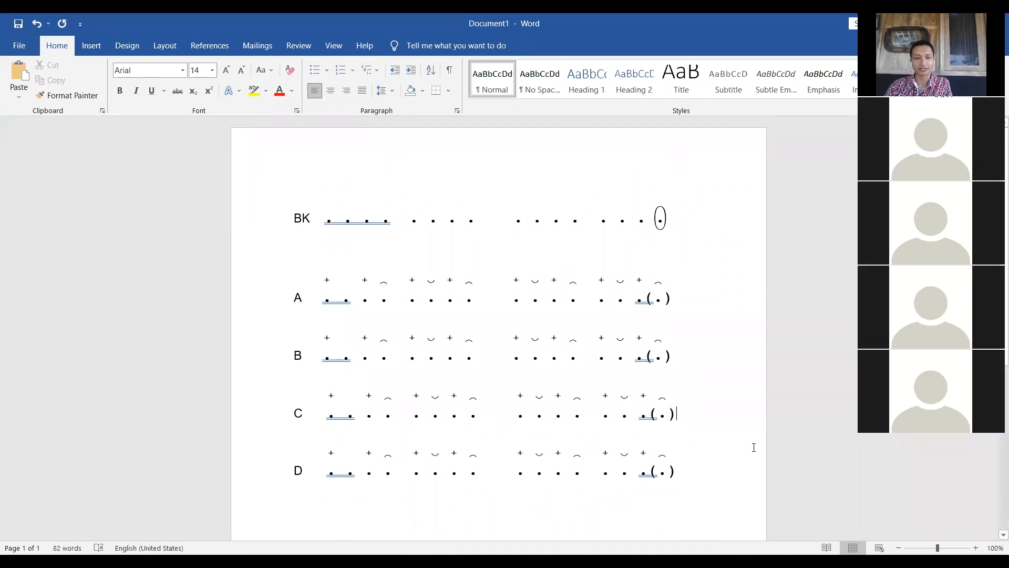
# Step: Replace the parentheses around the D line's last dot with the KepatihanPro circled gong mark
pyautogui.scroll(-2, 754, 447)
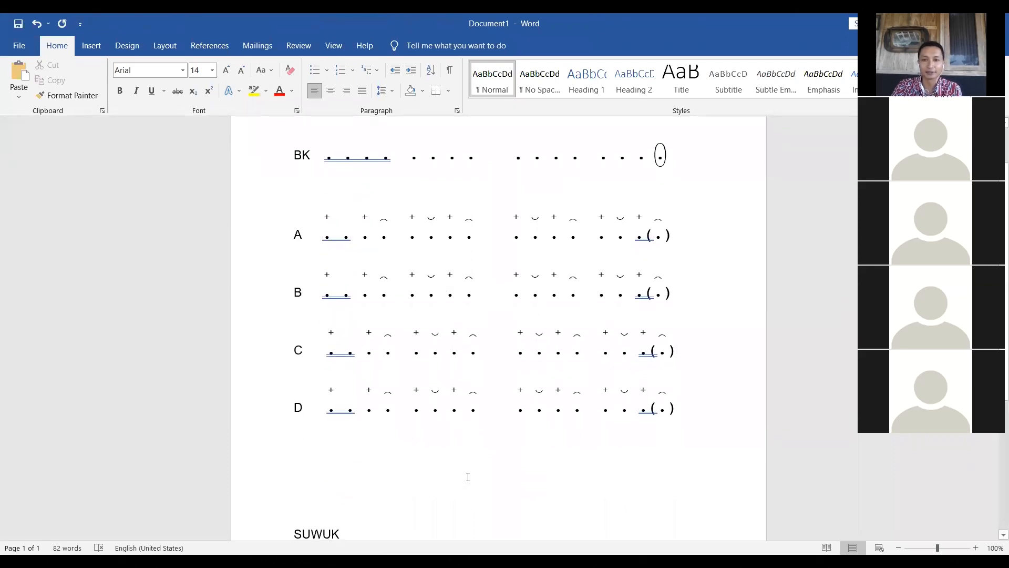
pyautogui.scroll(1, 467, 476)
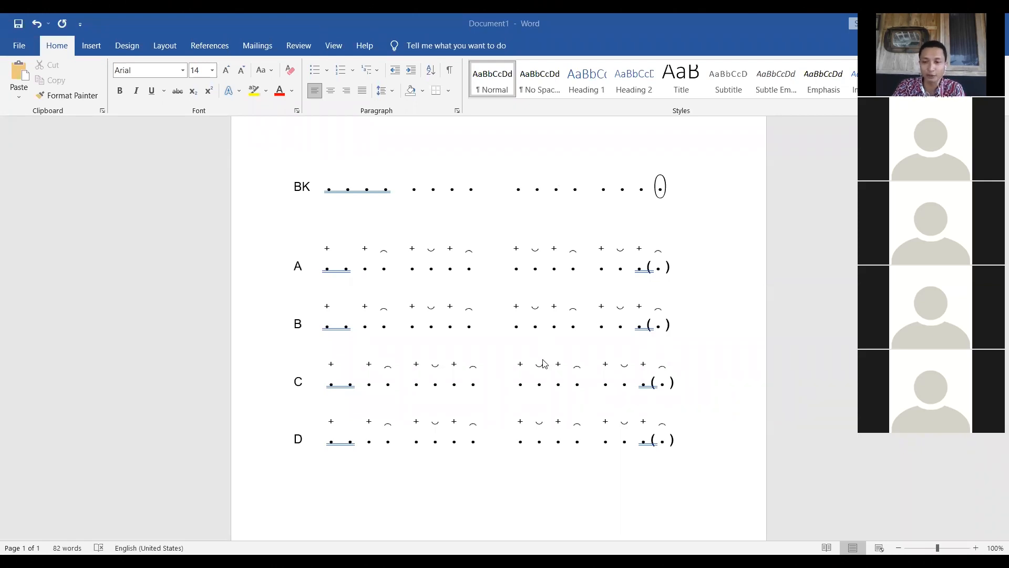
pyautogui.click(676, 440)
pyautogui.press('BackSpace')
pyautogui.press('BackSpace')
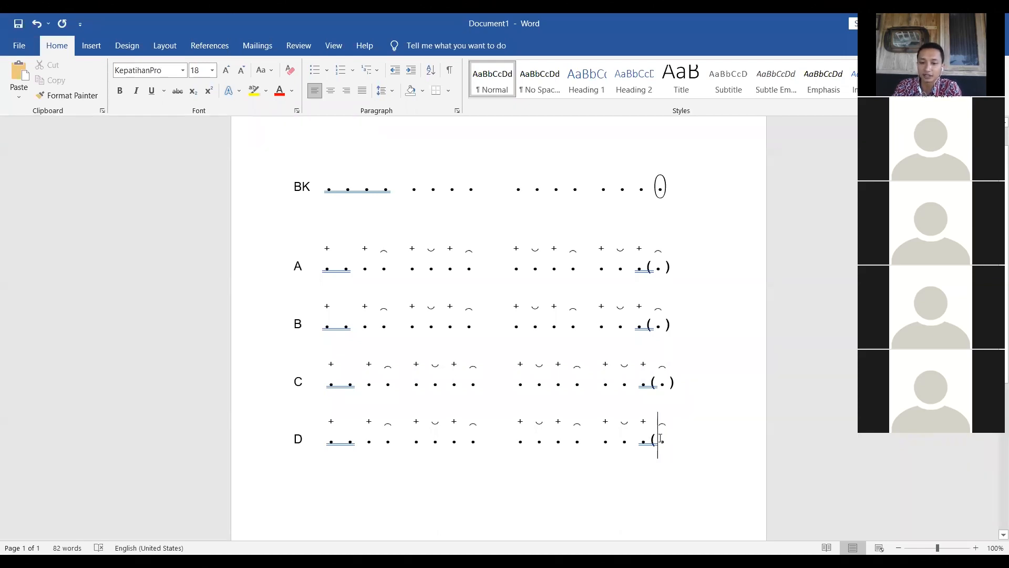
pyautogui.press('BackSpace')
pyautogui.write('.g')
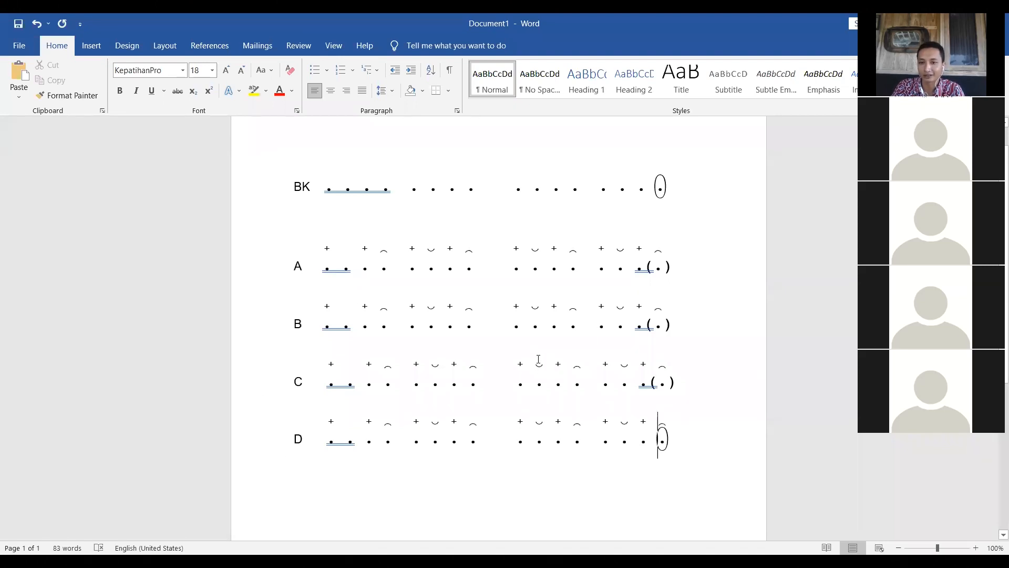
pyautogui.moveTo(678, 444); pyautogui.dragTo(285, 246)
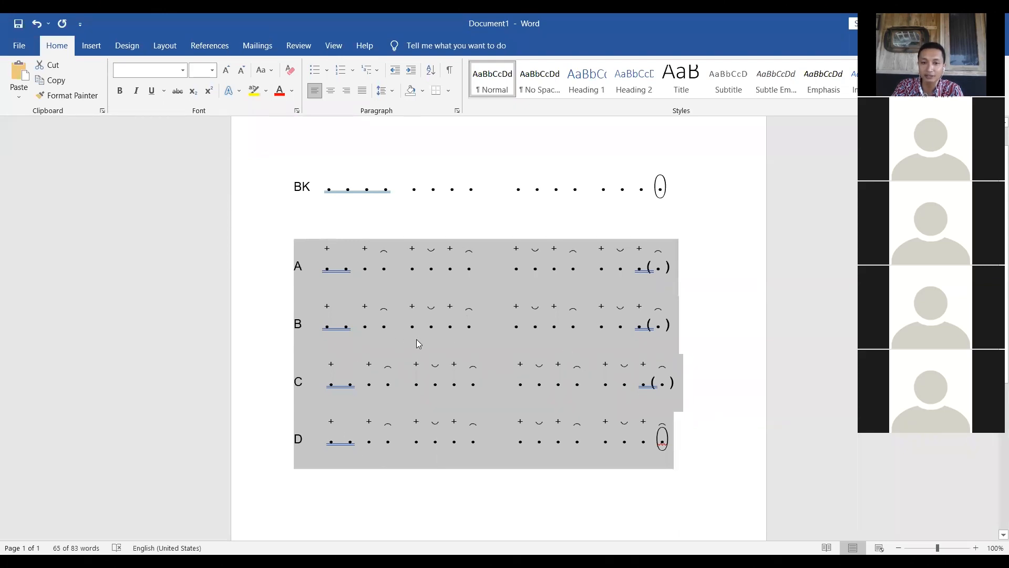
pyautogui.click(692, 449)
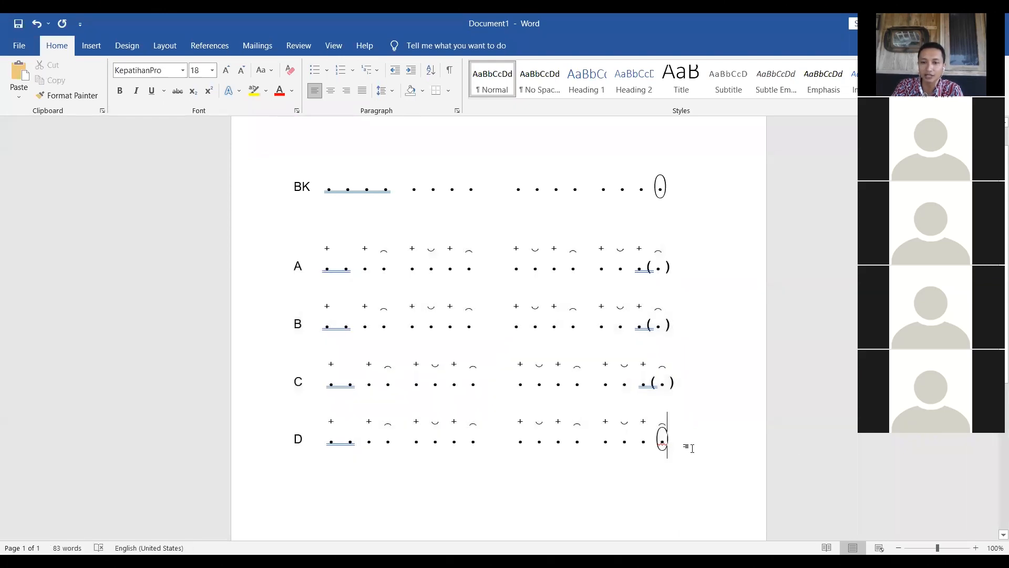
pyautogui.moveTo(672, 437); pyautogui.dragTo(647, 441)
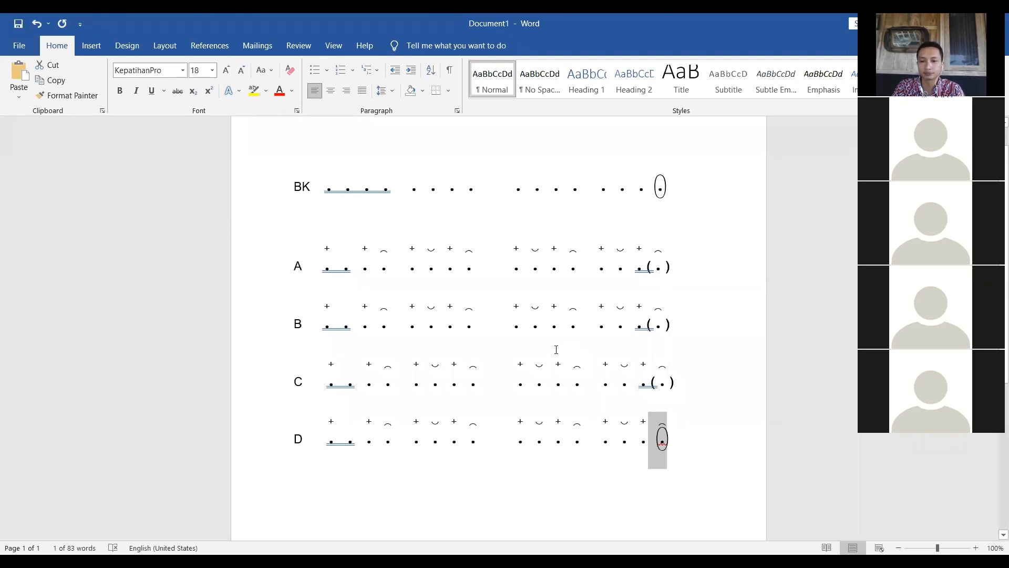
# Step: Delete the extra space before the C line's first dot so it aligns with the A and B lines
pyautogui.click(690, 405)
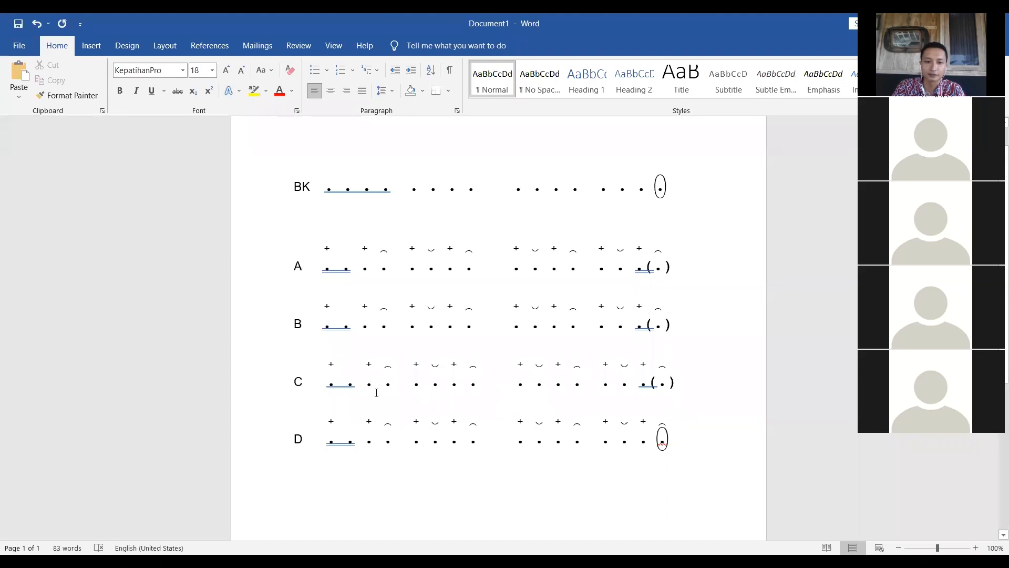
pyautogui.press('Home')
pyautogui.press('Delete')
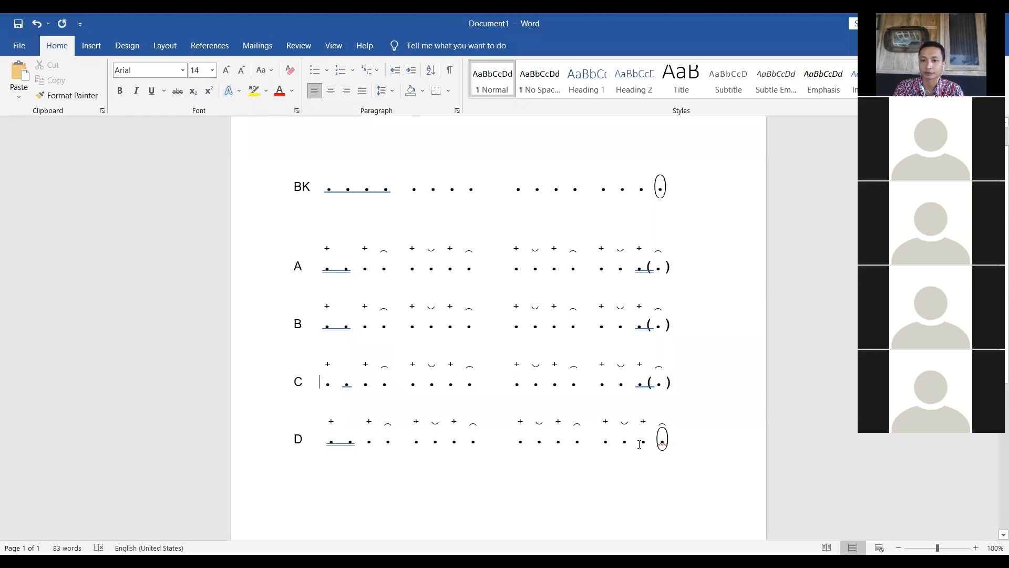
# Step: Remove three of the blank lines between the D line and the SUWUK label
pyautogui.scroll(-3, 509, 473)
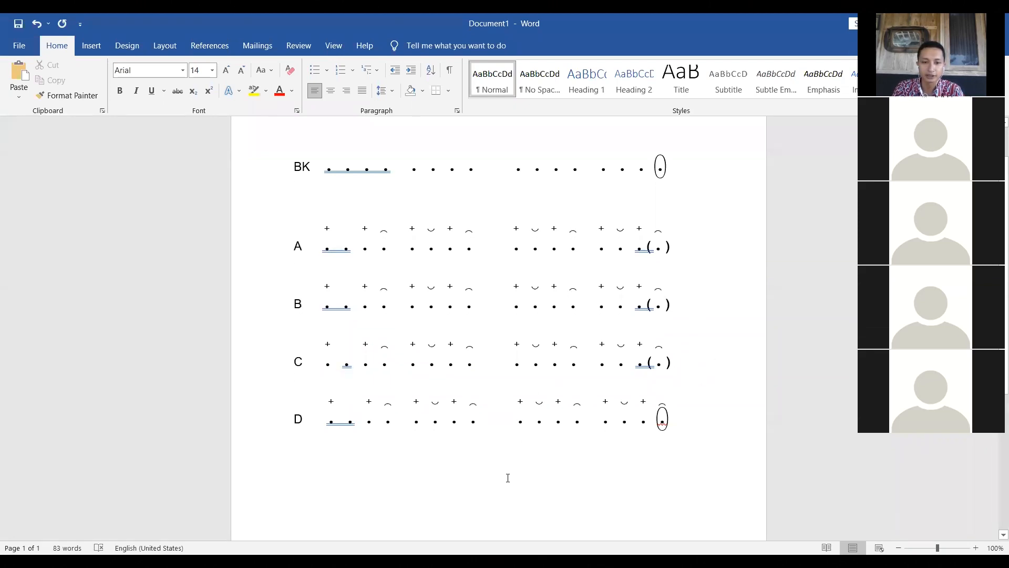
pyautogui.click(344, 476)
pyautogui.press('BackSpace')
pyautogui.press('BackSpace')
pyautogui.press('BackSpace')
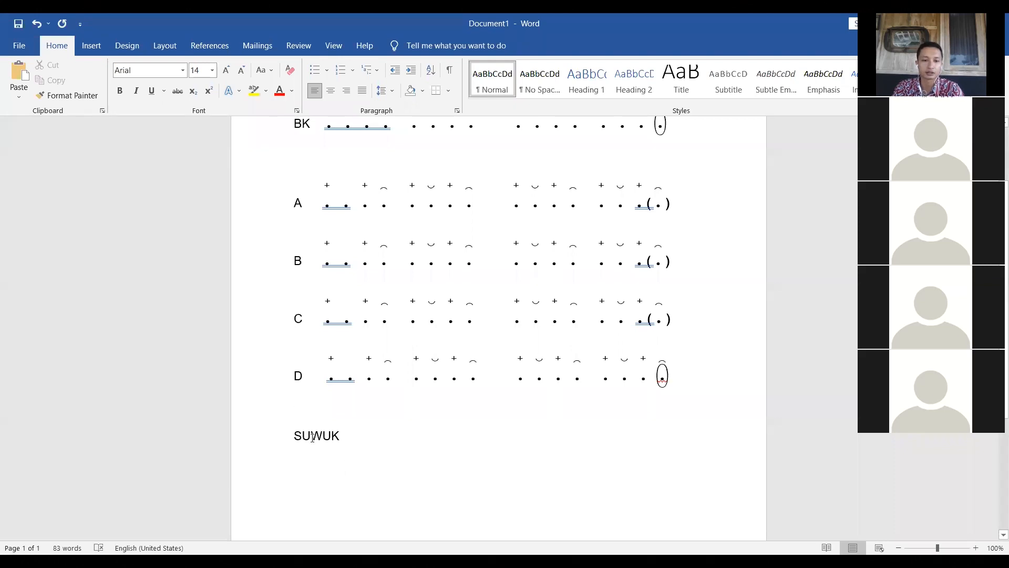
# Step: Shorten the SUWUK label to SWK
pyautogui.click(311, 436)
pyautogui.press('BackSpace')
pyautogui.press('BackSpace')
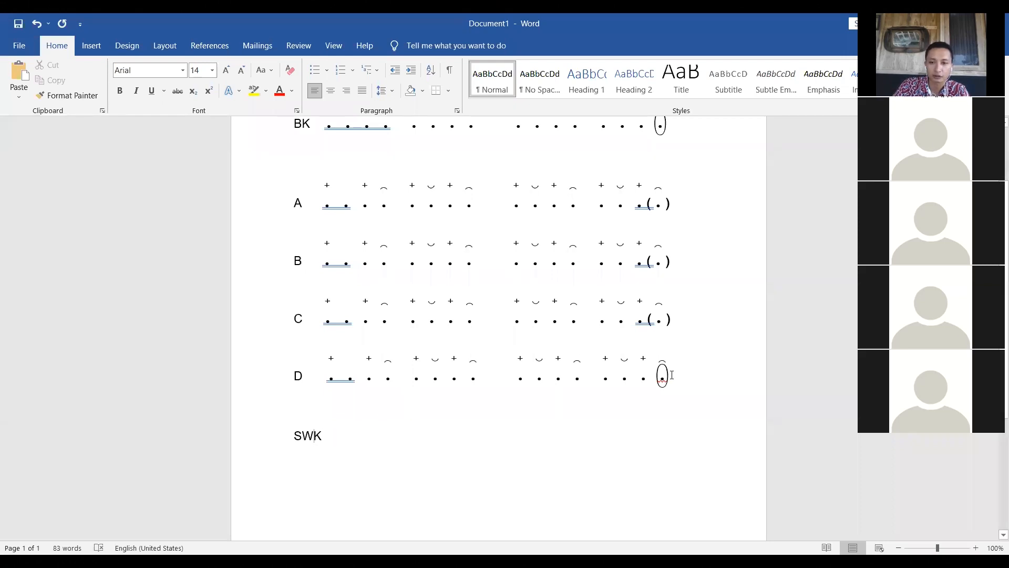
# Step: Copy the D line's complete notation, including the circled gong dot, onto the SWK line
pyautogui.moveTo(639, 385); pyautogui.dragTo(328, 376)
pyautogui.rightClick(345, 376)
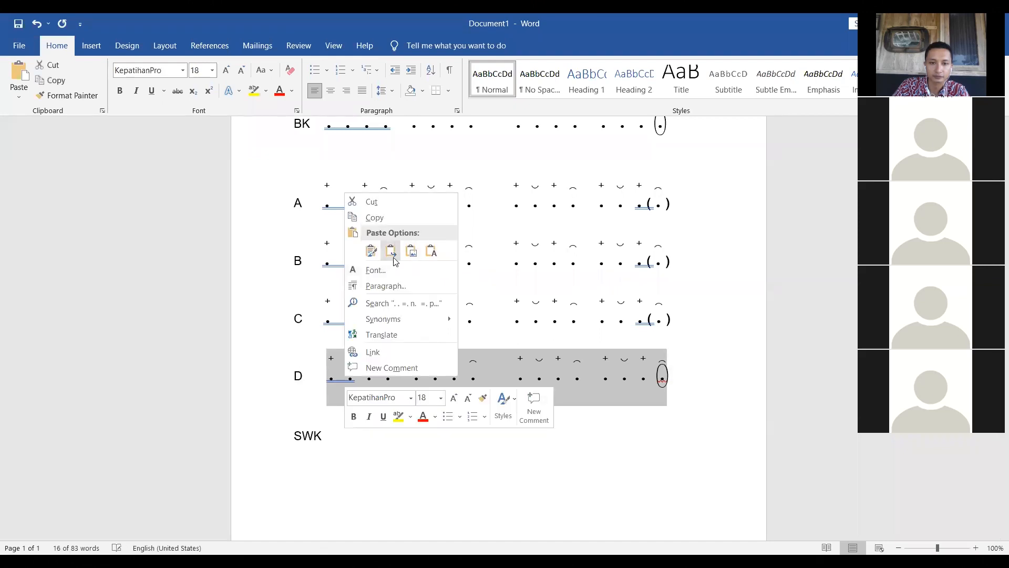
pyautogui.click(375, 218)
pyautogui.click(339, 435)
pyautogui.rightClick(339, 435)
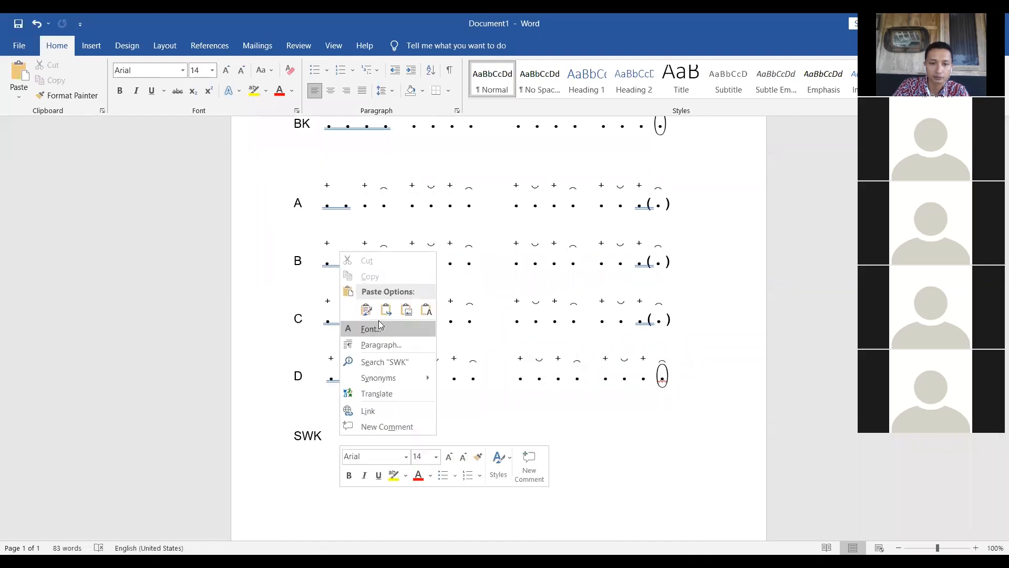
pyautogui.click(366, 310)
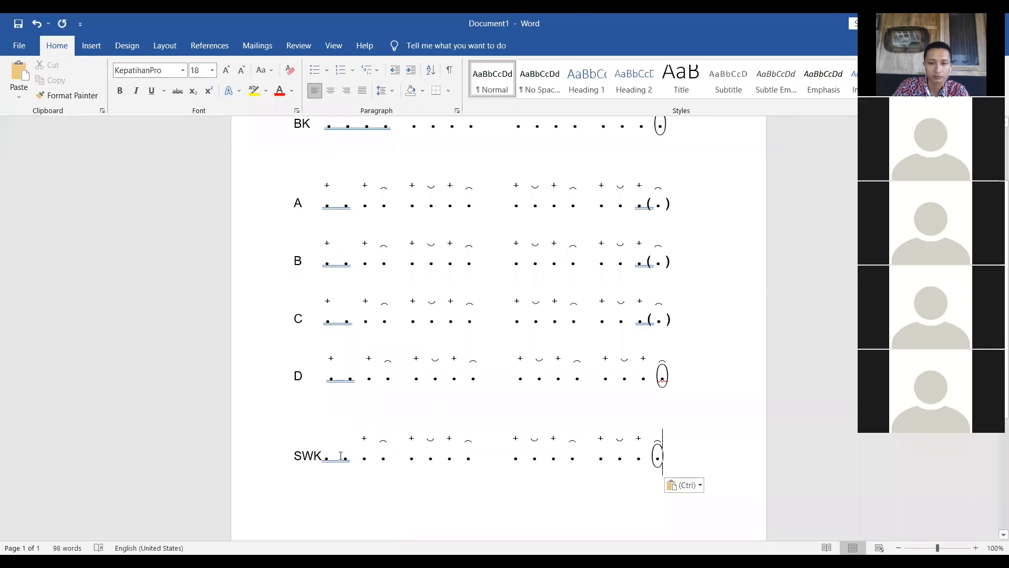
# Step: Insert a space between the SWK label and its first dot
pyautogui.click(322, 456)
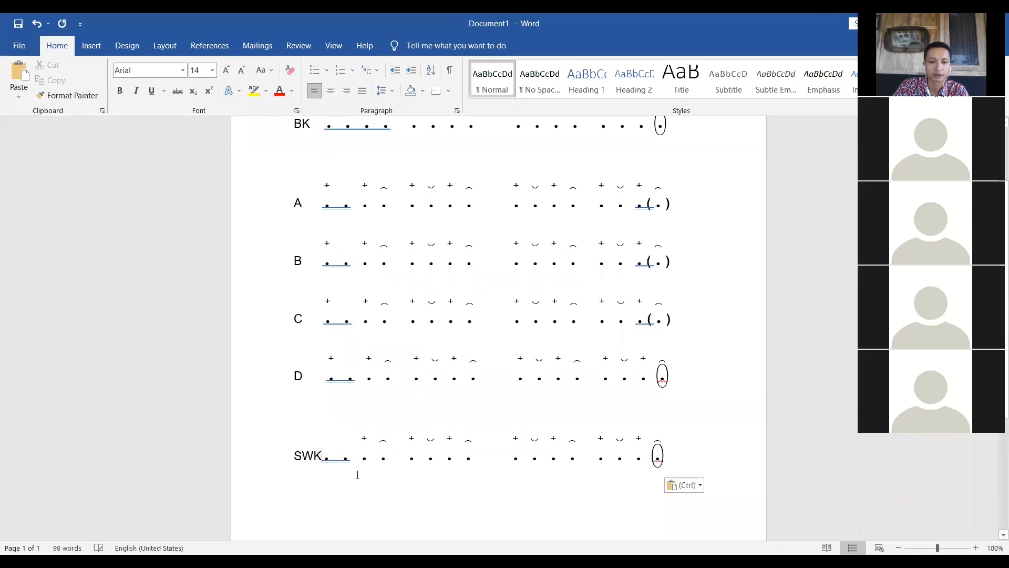
pyautogui.click(400, 409)
pyautogui.click(516, 476)
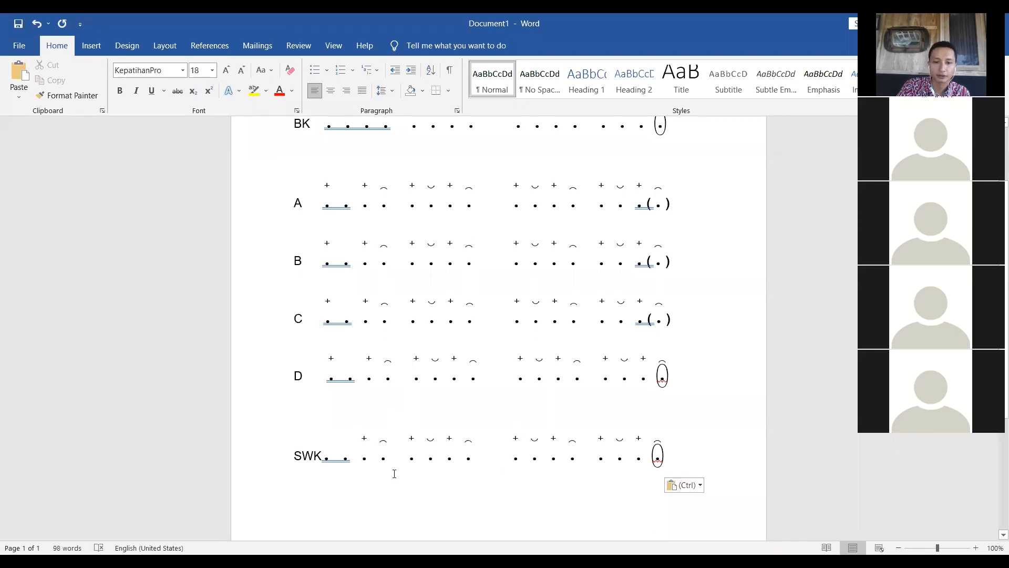
pyautogui.click(324, 463)
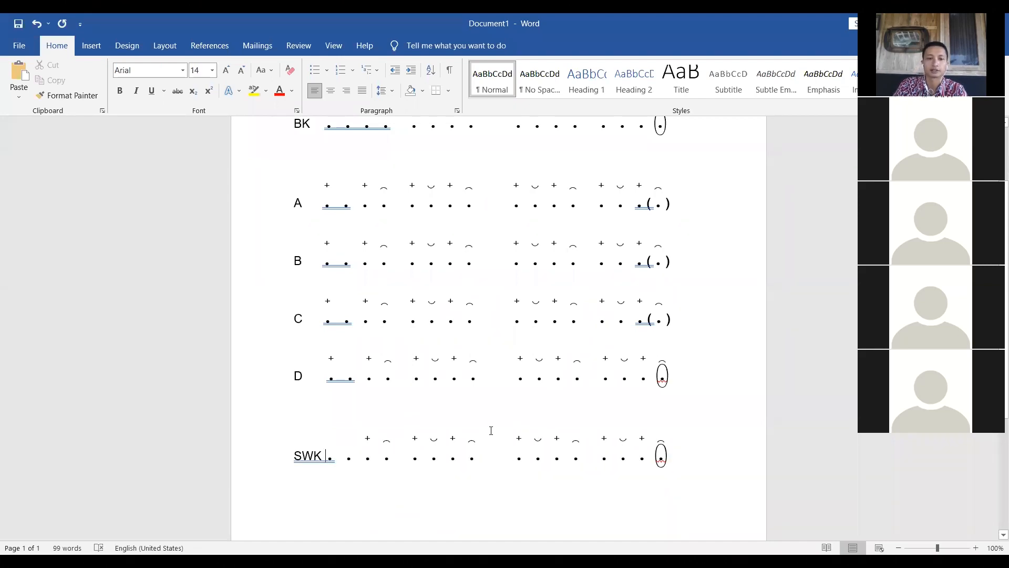
# Step: Review the notation lines from A through SWK
pyautogui.scroll(3, 491, 428)
pyautogui.scroll(-2, 484, 426)
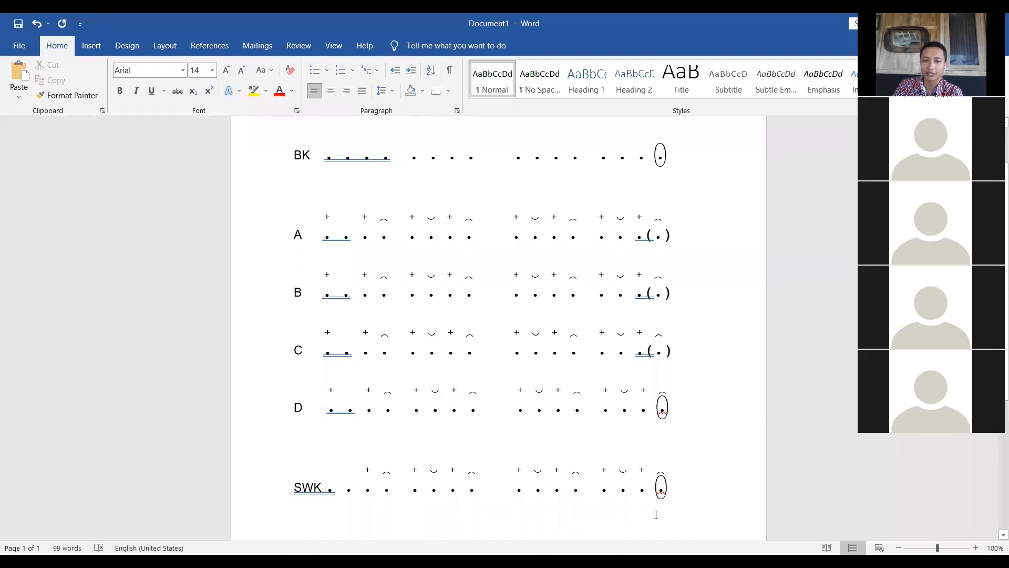
pyautogui.moveTo(586, 488); pyautogui.dragTo(261, 494)
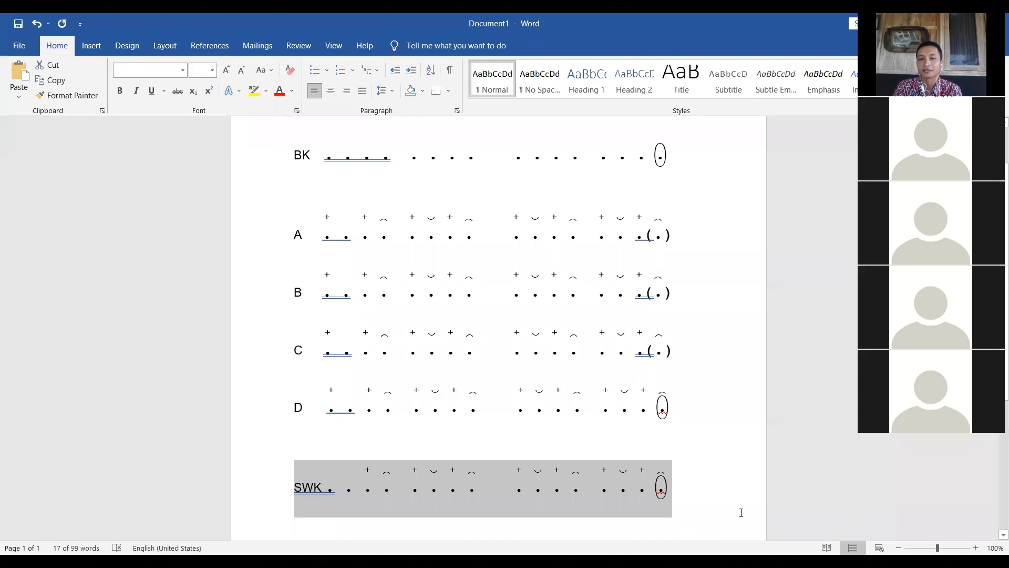
pyautogui.click(757, 455)
pyautogui.click(350, 237)
pyautogui.click(436, 235)
pyautogui.click(531, 237)
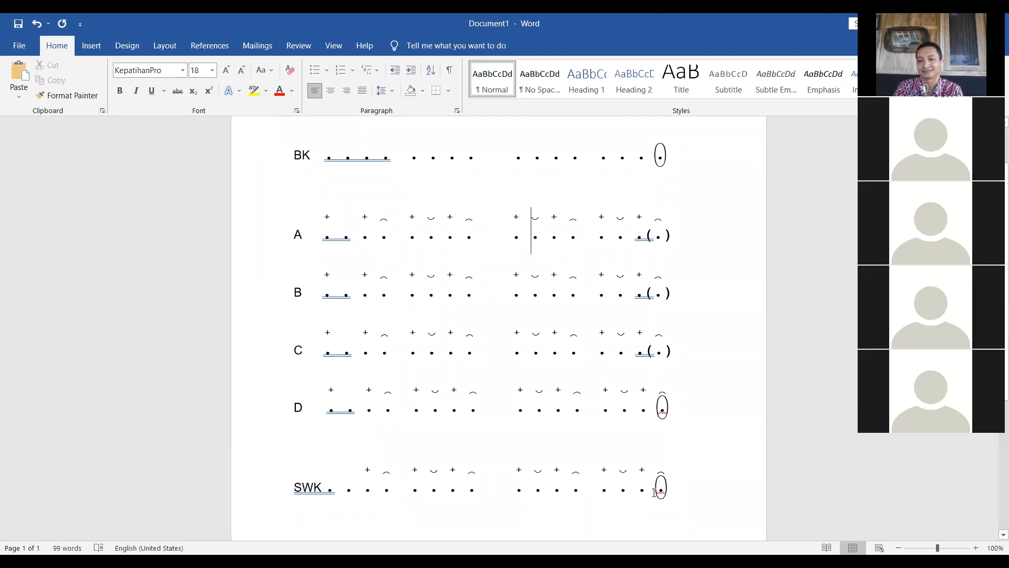
pyautogui.moveTo(290, 209); pyautogui.dragTo(692, 531)
pyautogui.scroll(2, 691, 531)
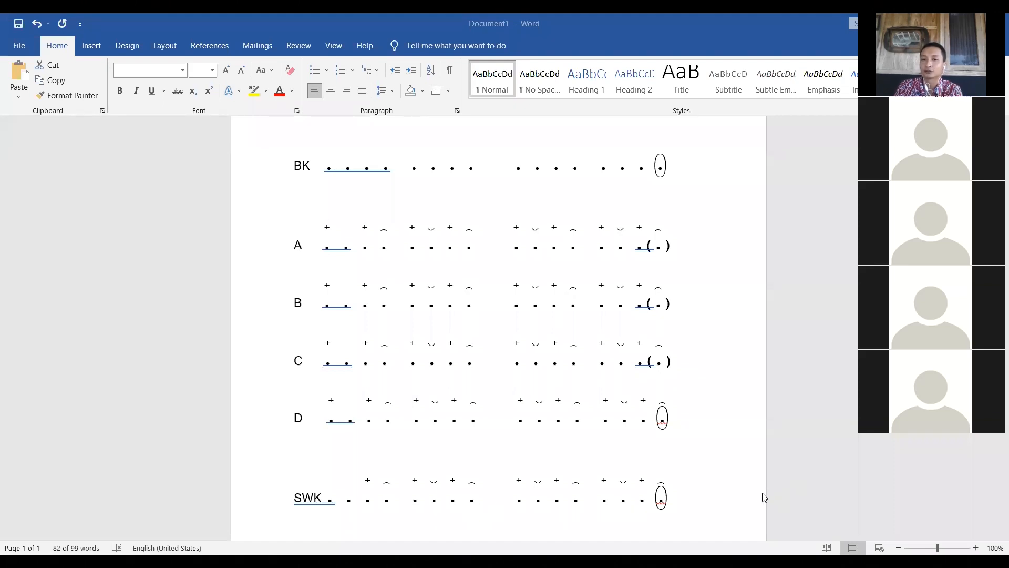
pyautogui.scroll(-1, 738, 446)
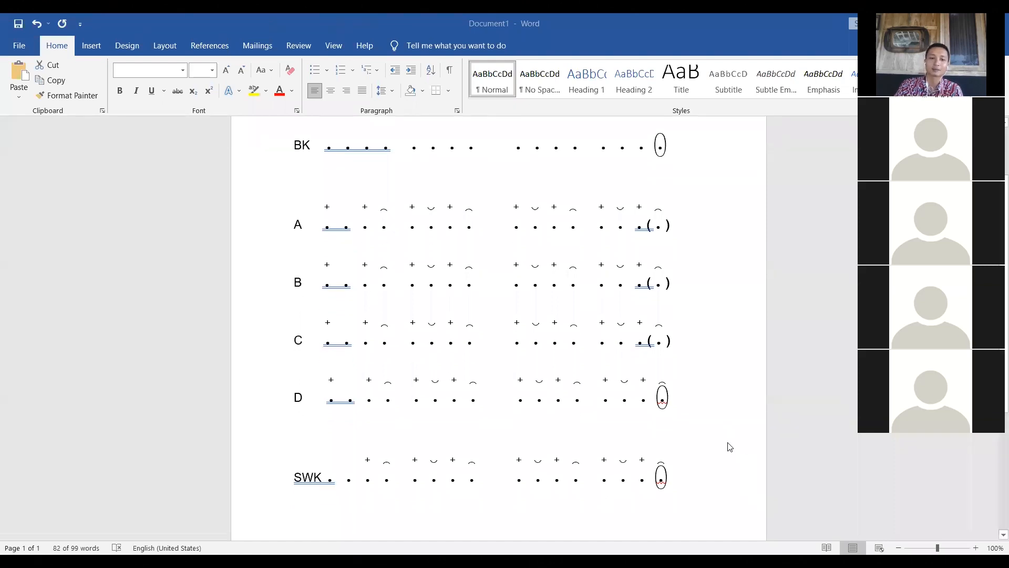
# Step: Add three new lines below the SWK notation
pyautogui.click(685, 476)
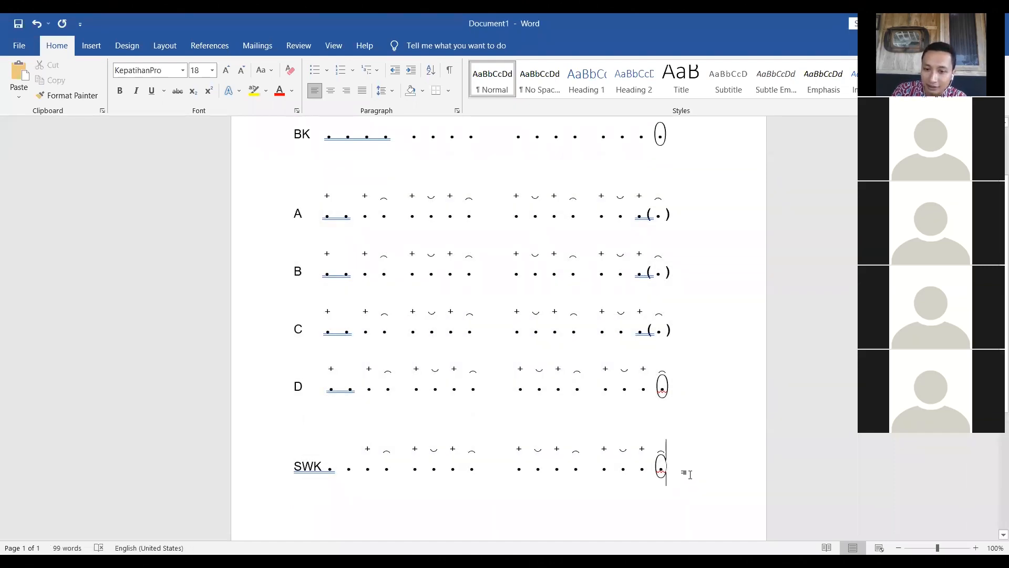
pyautogui.press('Return')
pyautogui.press('Return')
pyautogui.press('Return')
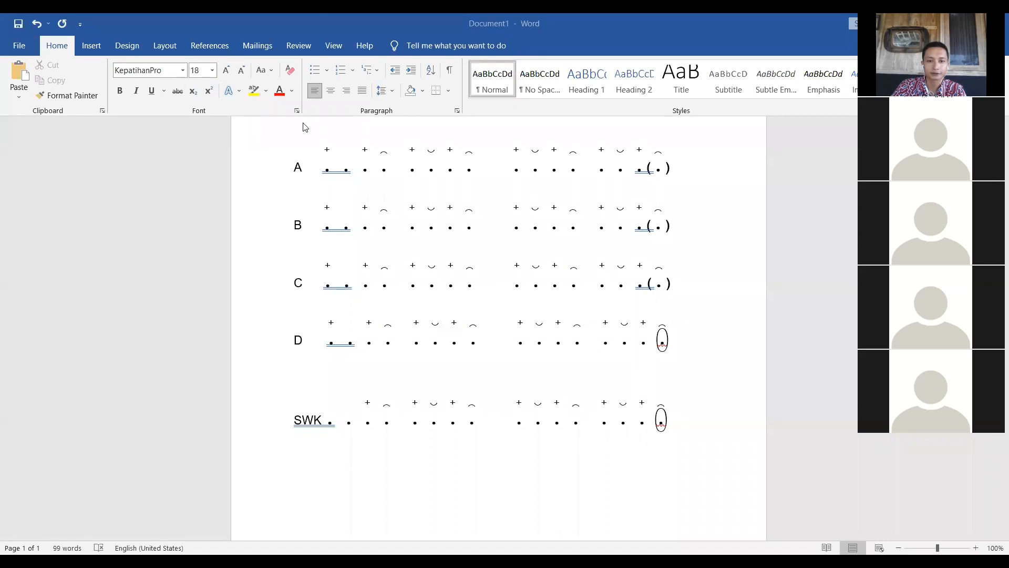
# Step: Switch the font to Arial and add the legend entry "Kenong : N" below the SWK line
pyautogui.scroll(2, 413, 213)
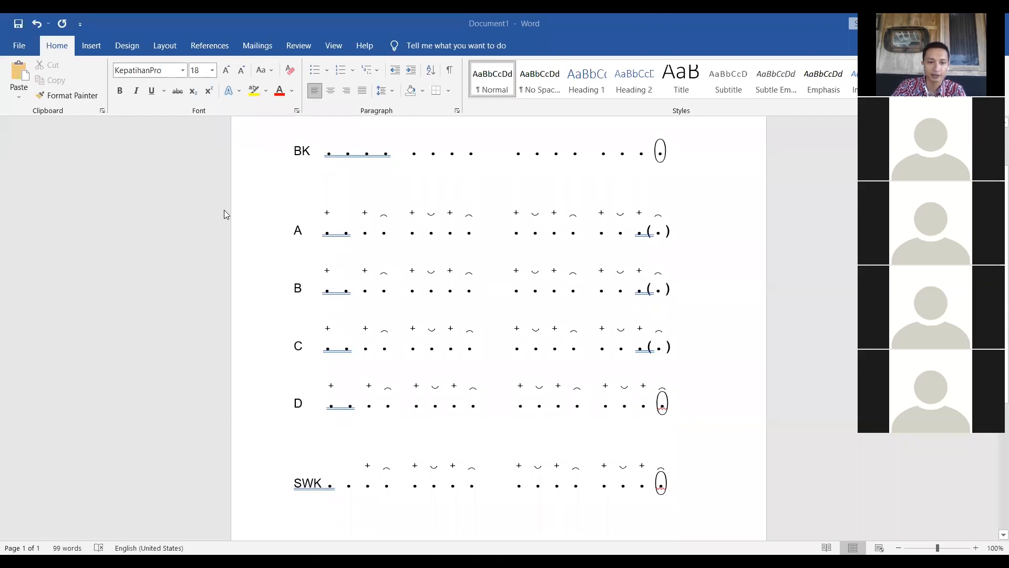
pyautogui.scroll(-1, 224, 212)
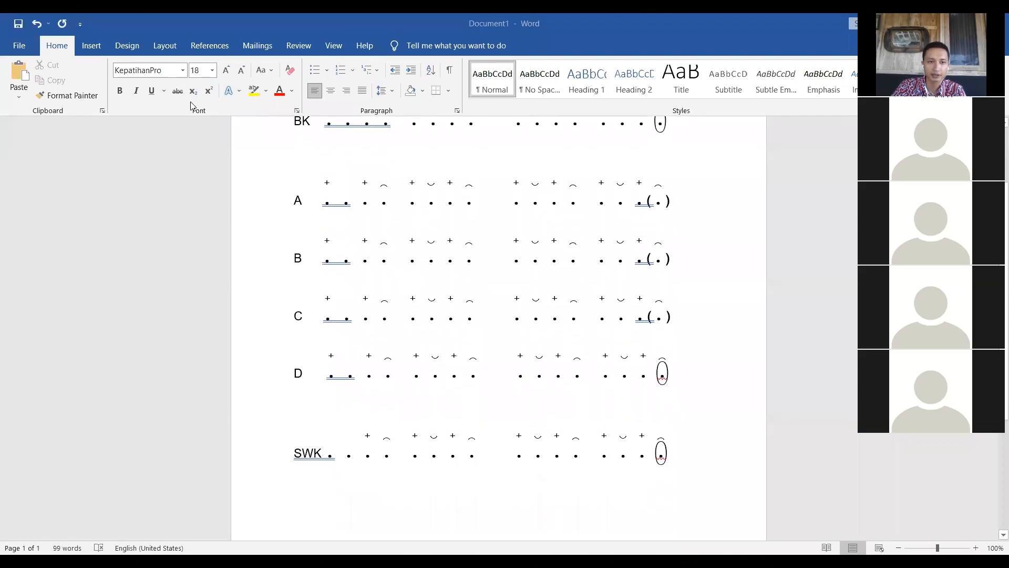
pyautogui.click(183, 70)
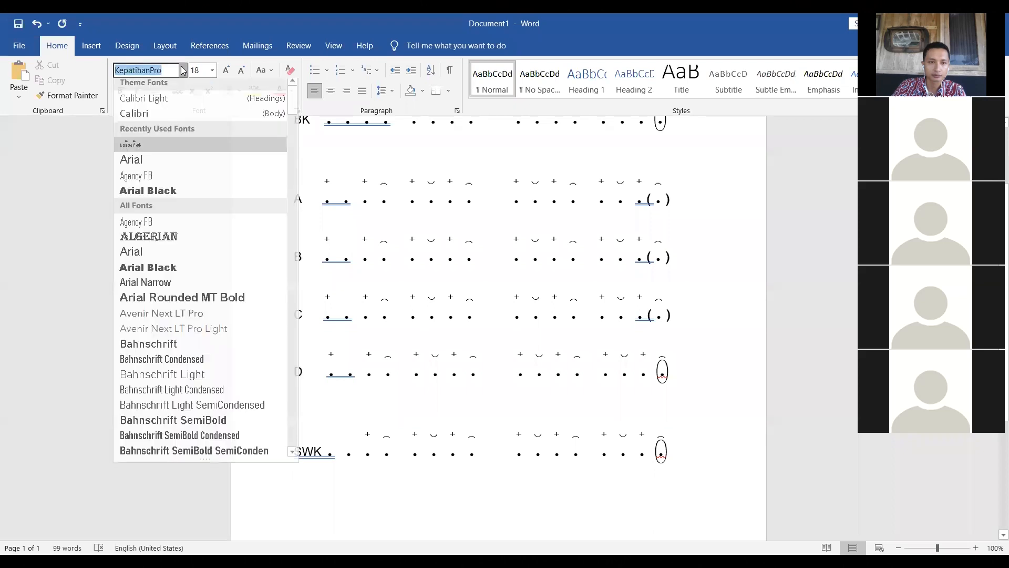
pyautogui.click(131, 163)
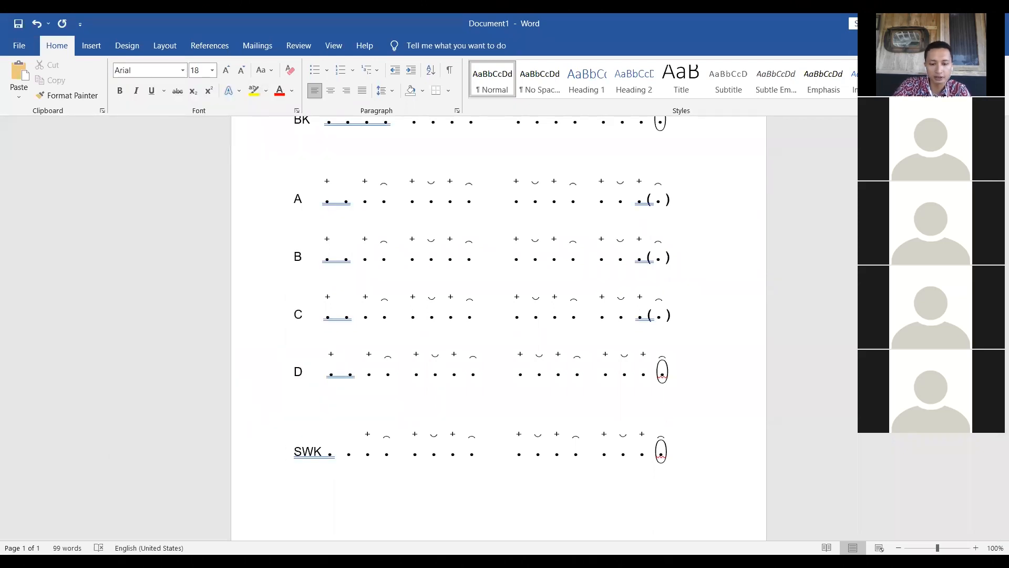
pyautogui.write('Ke')
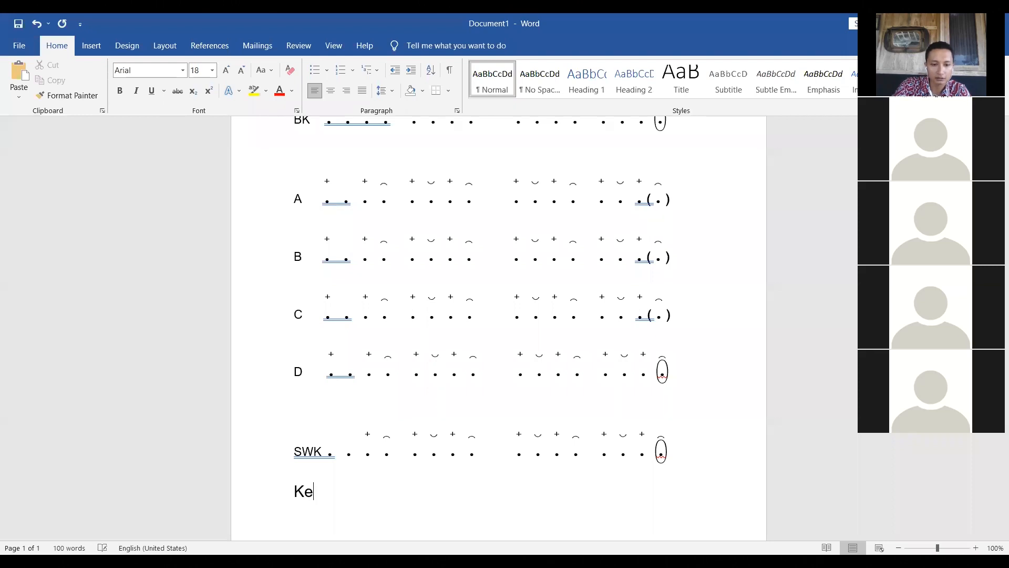
pyautogui.write('nong ')
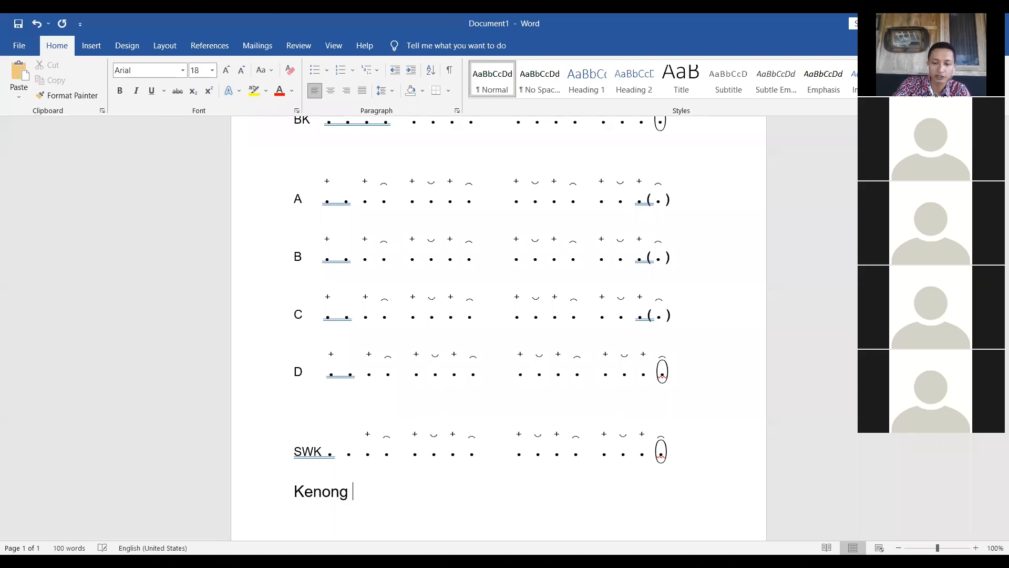
pyautogui.write(': N')
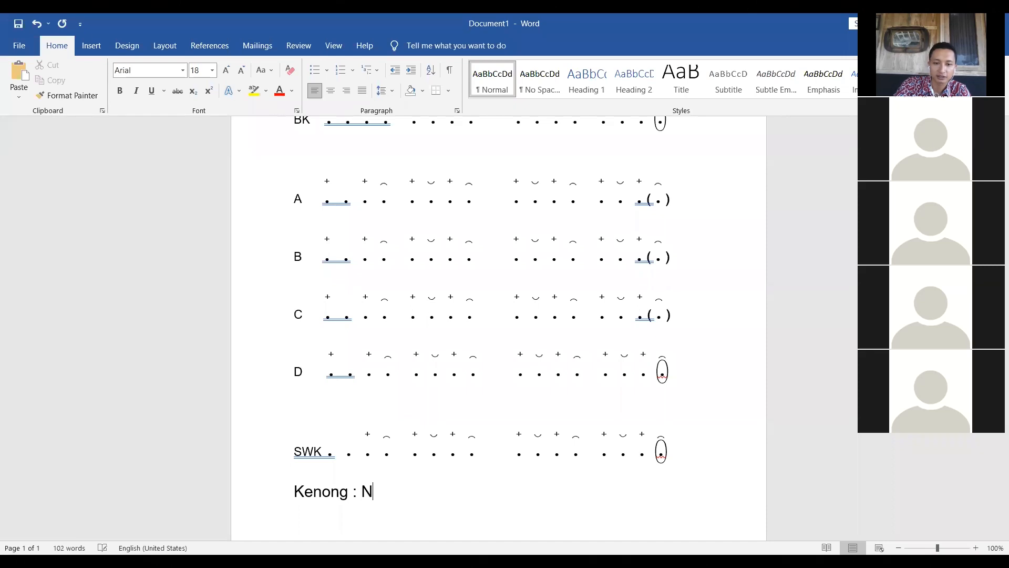
# Step: Add the legend entries "Kempul : P" and "Gong : G" on separate lines, padding Gong with spaces before its colon
pyautogui.press('Return')
pyautogui.write('Kempul : P')
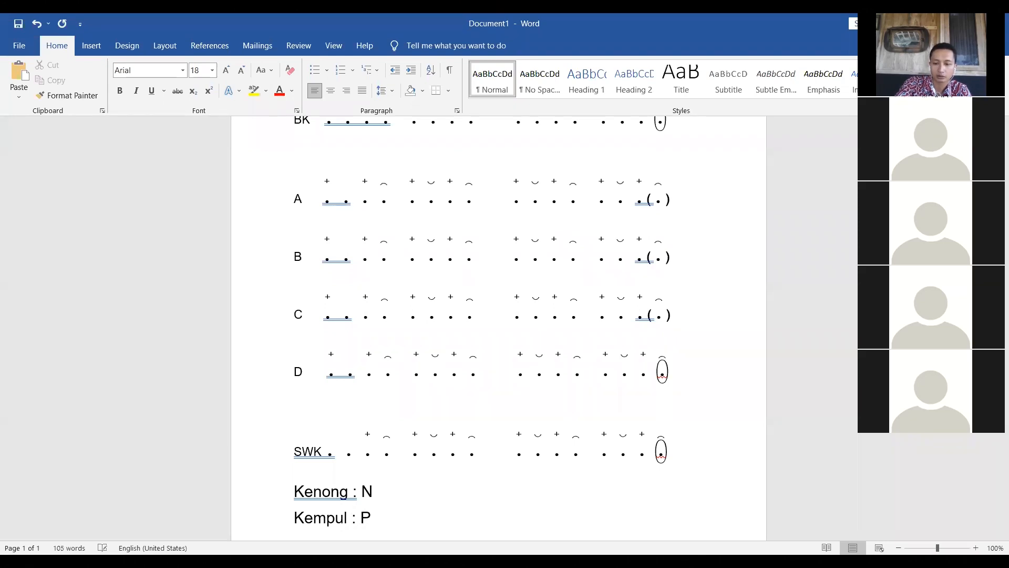
pyautogui.press('Return')
pyautogui.write('Gong :')
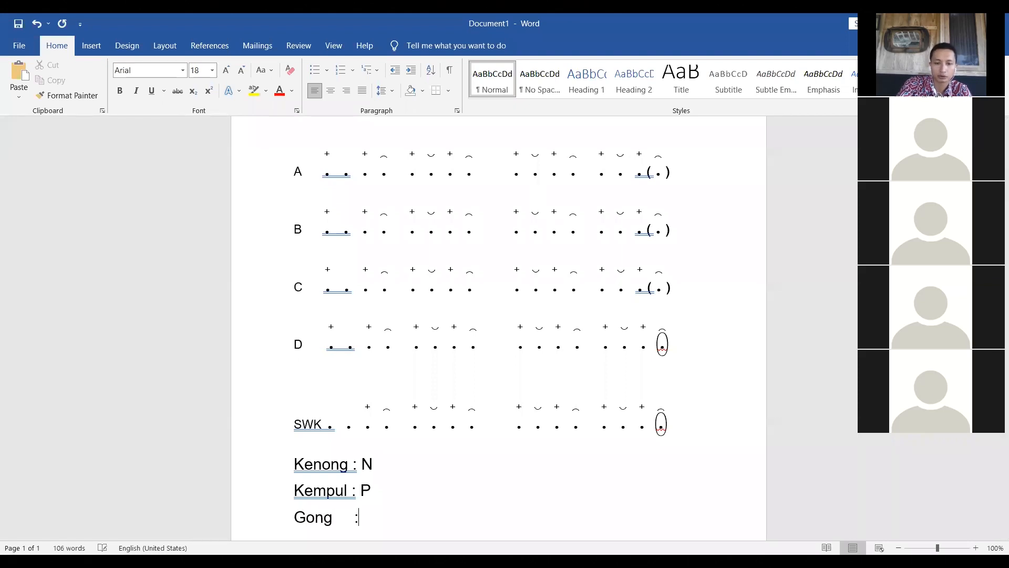
pyautogui.press('BackSpace')
pyautogui.press('BackSpace')
pyautogui.write(': G')
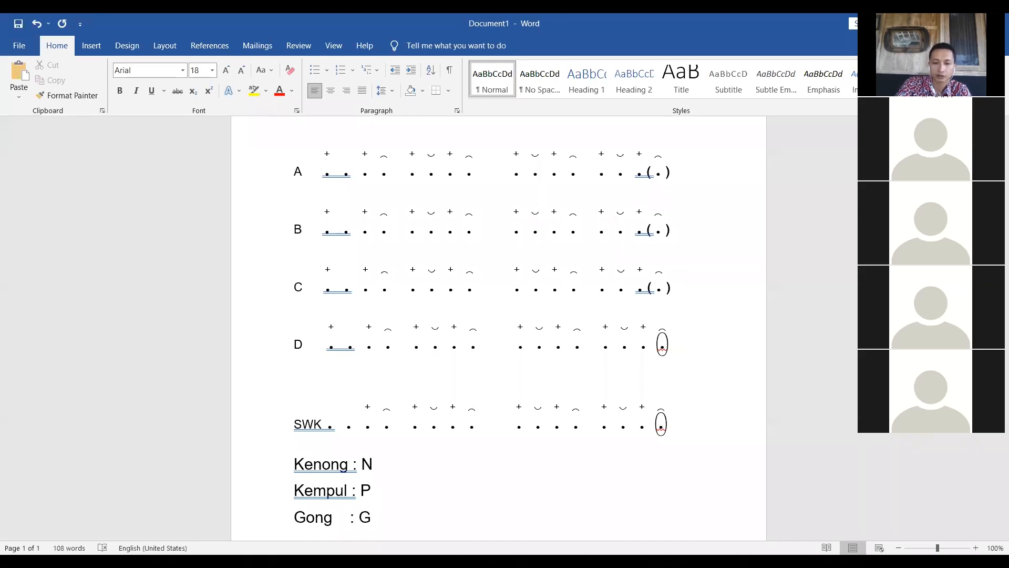
# Step: Add the legend entry "Kethuk : +" on a new line below Gong
pyautogui.press('Return')
pyautogui.write('Ket')
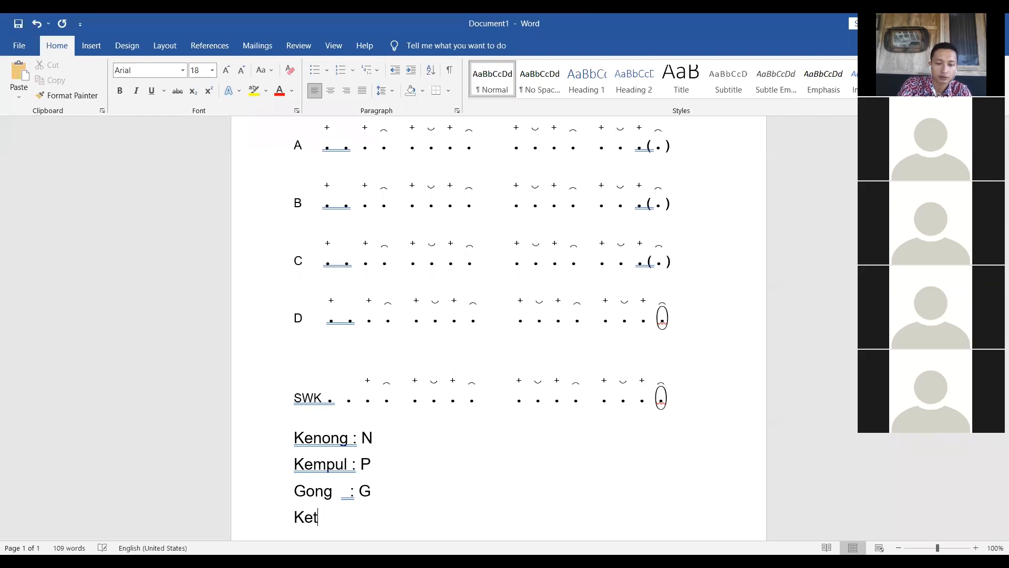
pyautogui.write('huk')
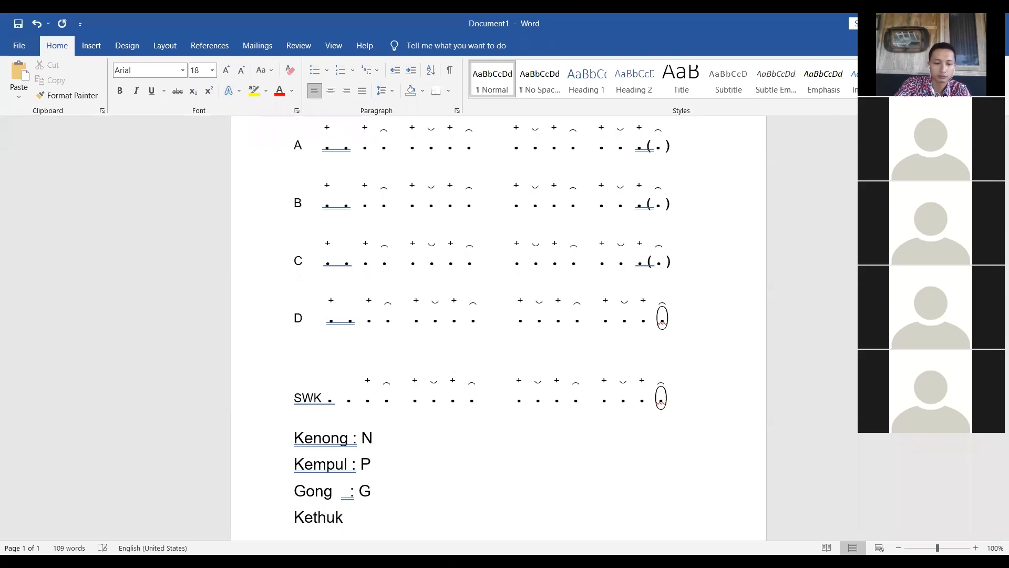
pyautogui.write('  : ')
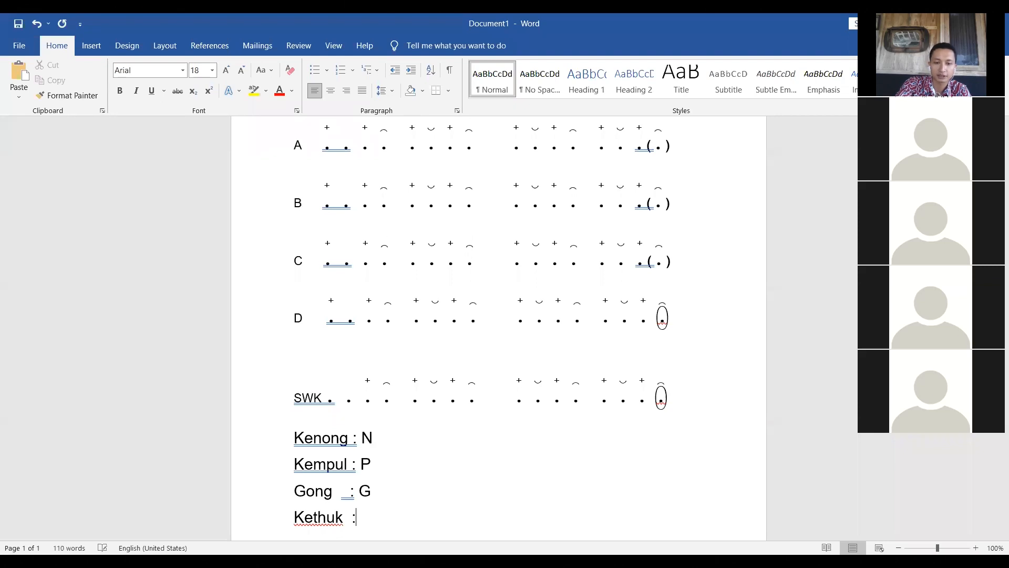
pyautogui.write('+')
# Step: Add the legend entry "Suwukan : ( )" on a new line below Kethuk
pyautogui.press('Return')
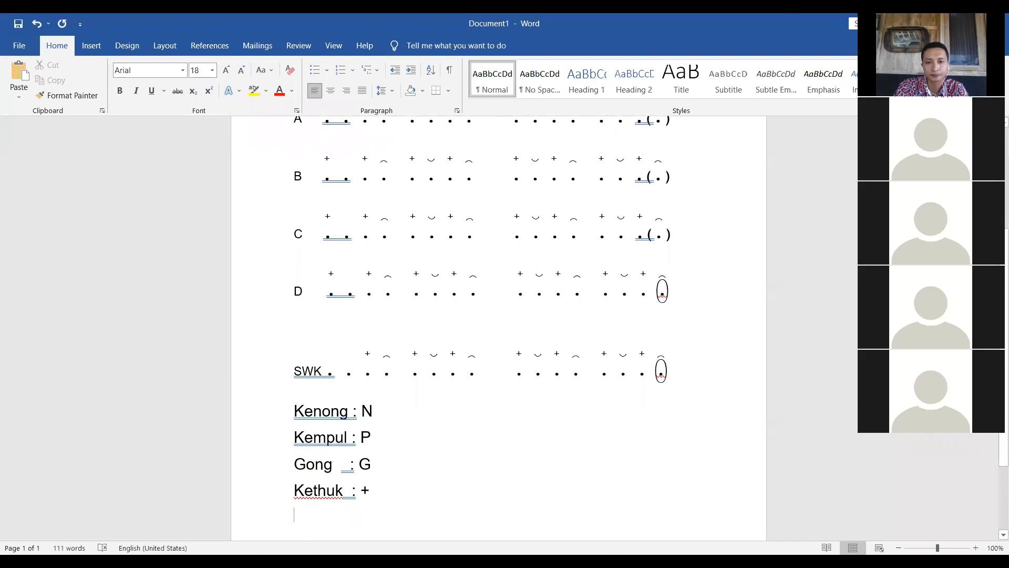
pyautogui.write('Suwukan')
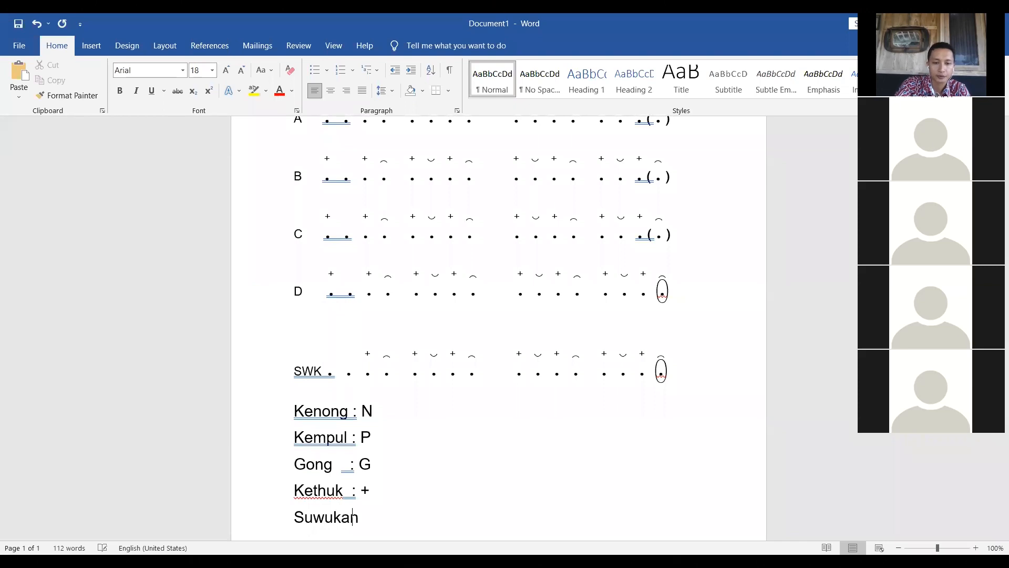
pyautogui.write(' ;')
pyautogui.press('BackSpace')
pyautogui.write(':')
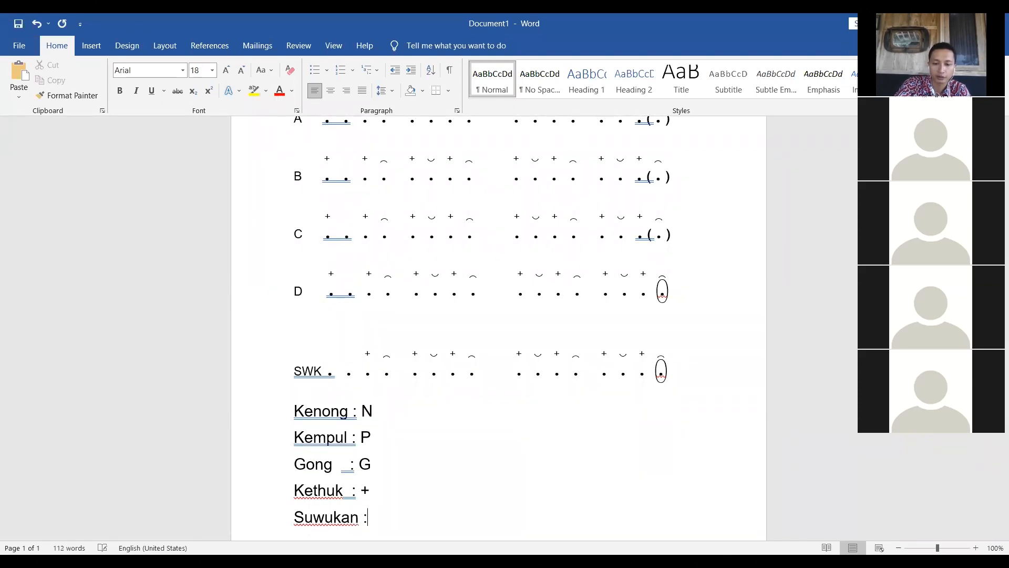
pyautogui.write(' ( )')
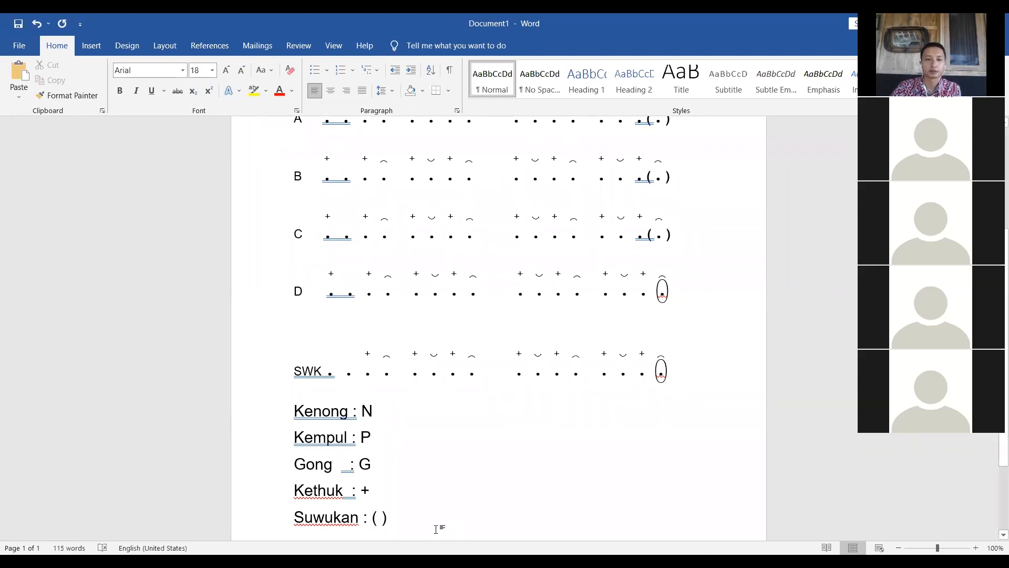
# Step: Review the notation lines from BK to SWK against the instrument symbol legend
pyautogui.scroll(1, 465, 444)
pyautogui.scroll(-1, 464, 444)
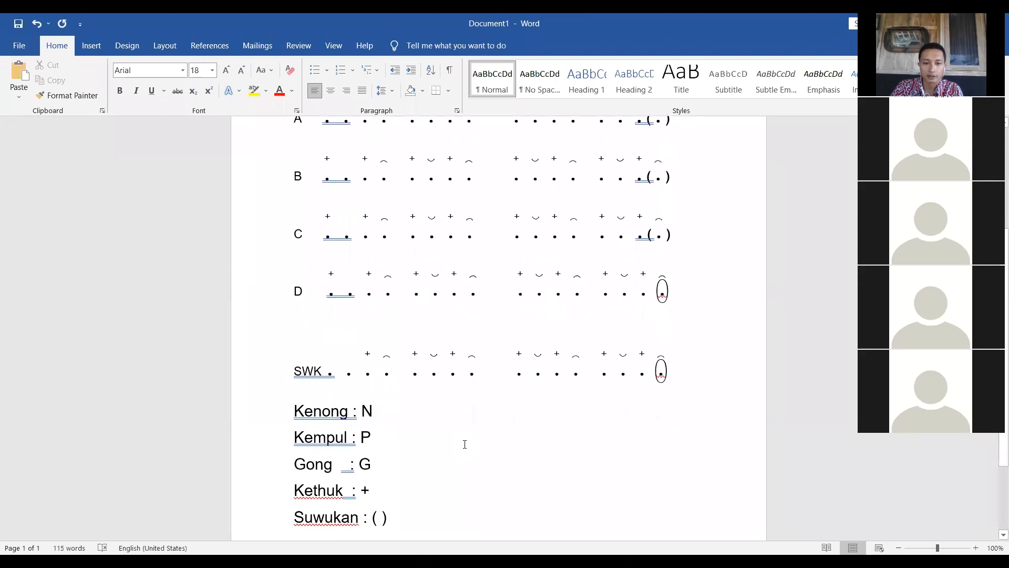
pyautogui.scroll(3, 461, 440)
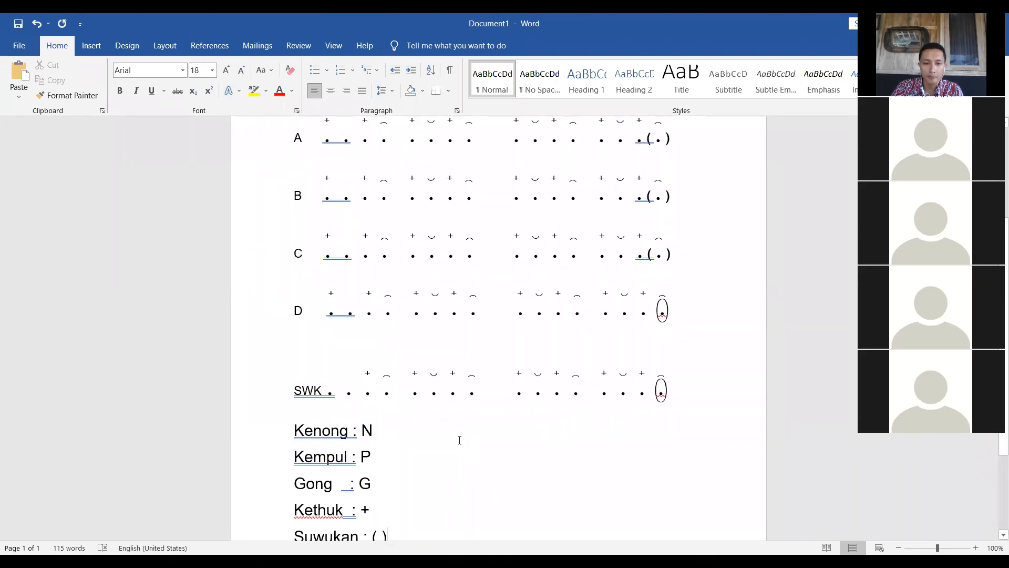
pyautogui.scroll(3, 459, 434)
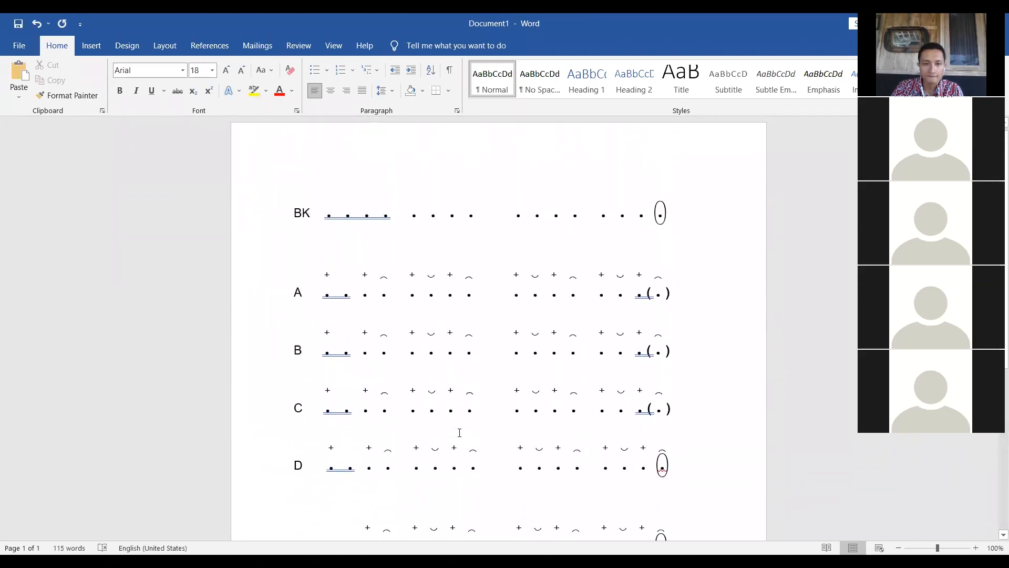
pyautogui.scroll(-4, 459, 428)
pyautogui.scroll(-6, 444, 405)
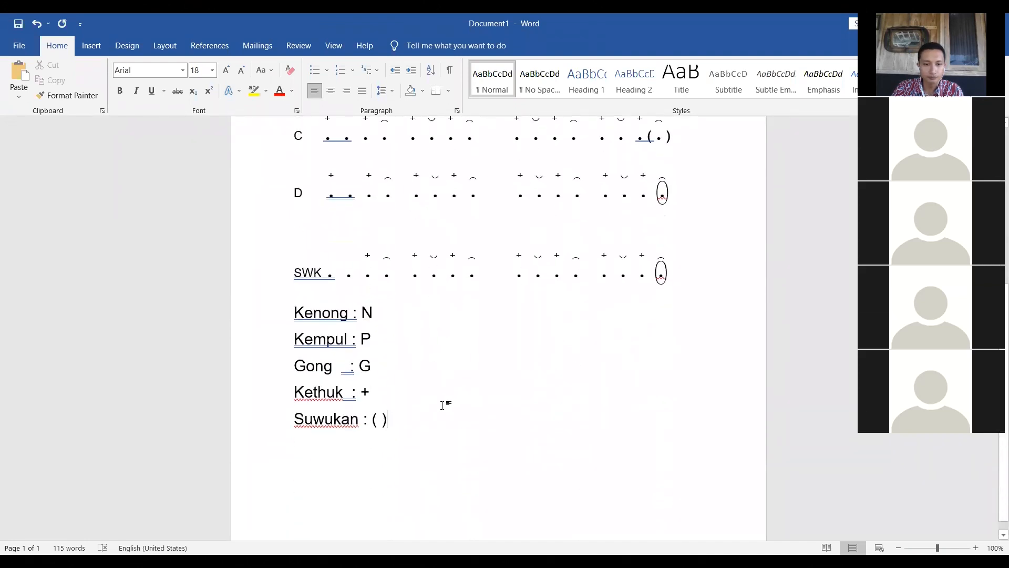
pyautogui.scroll(4, 443, 405)
pyautogui.scroll(4, 443, 404)
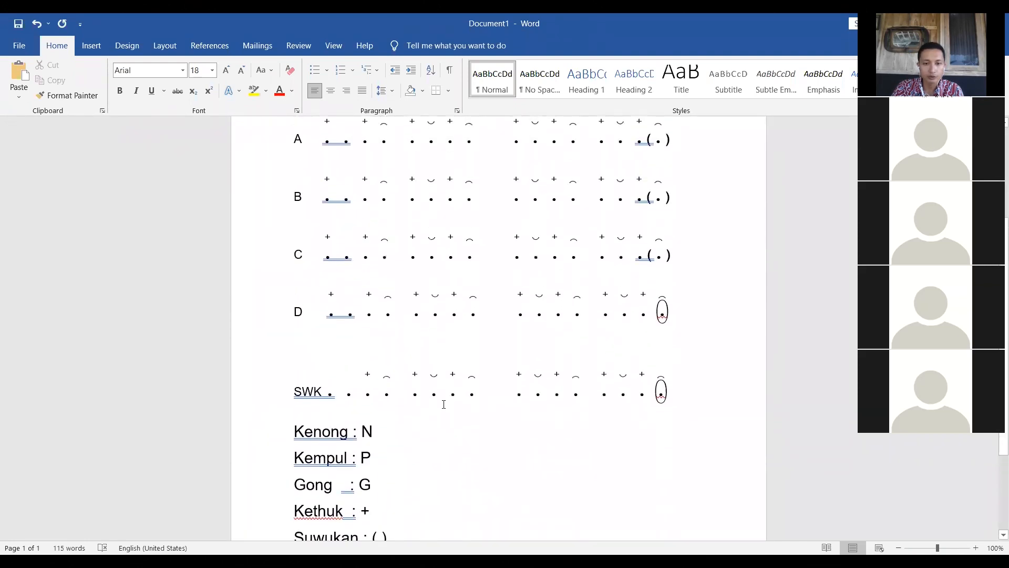
pyautogui.scroll(-2, 419, 410)
pyautogui.scroll(-3, 420, 409)
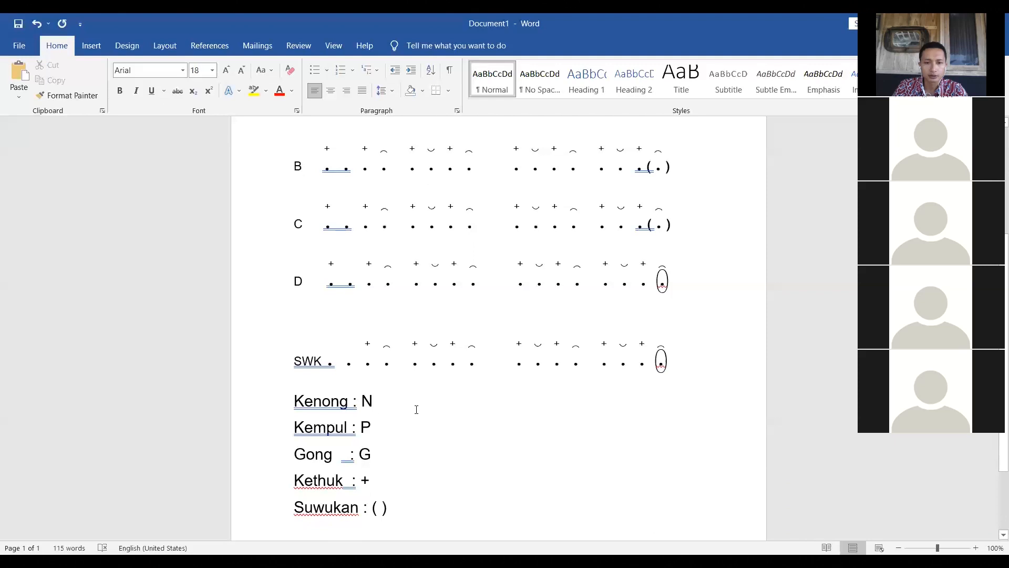
pyautogui.scroll(7, 418, 407)
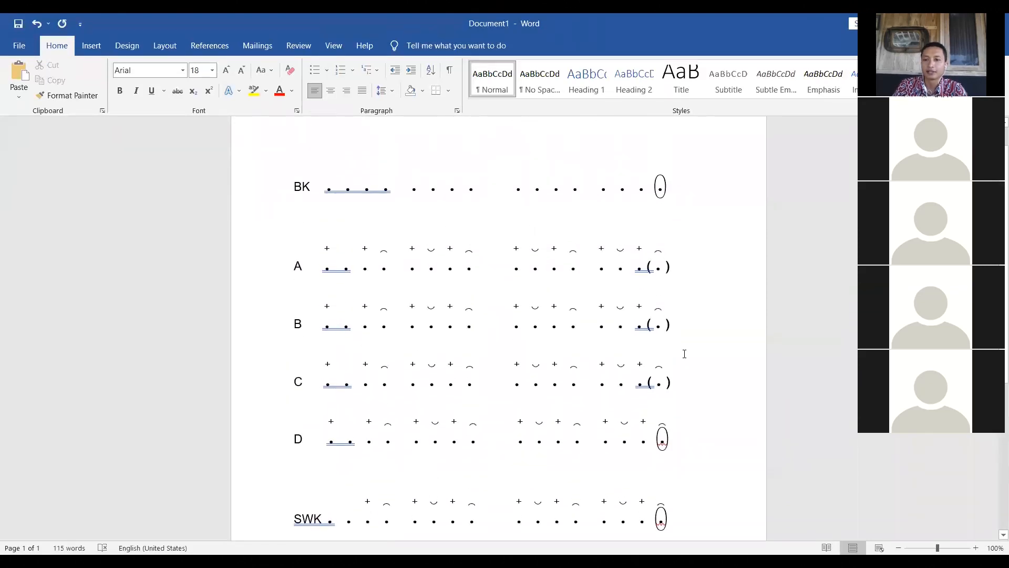
# Step: Point out the parenthesised final dot of the A line and the circled final dot of the D line
pyautogui.moveTo(678, 265); pyautogui.dragTo(648, 277)
pyautogui.moveTo(678, 437); pyautogui.dragTo(661, 442)
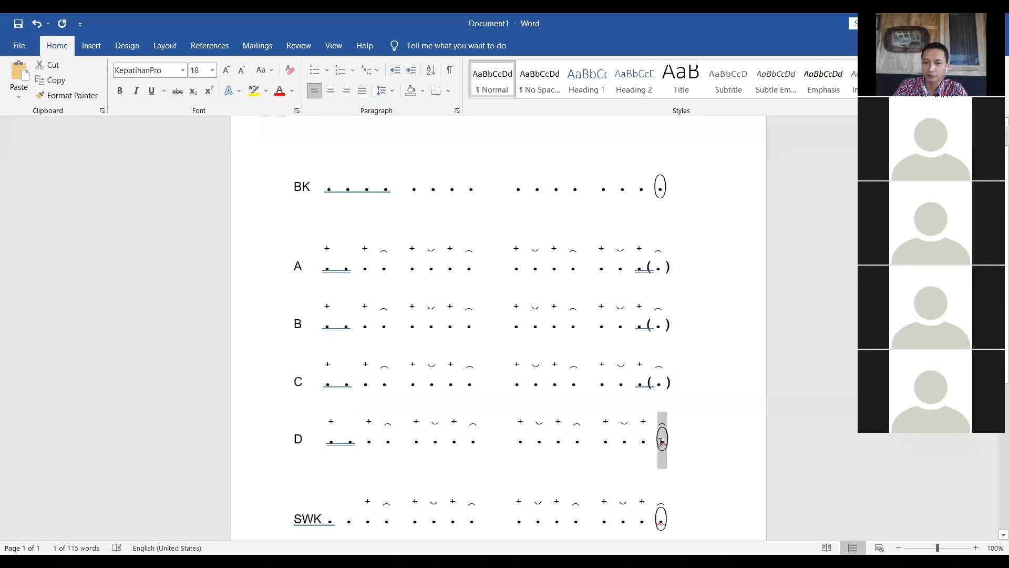
pyautogui.click(717, 317)
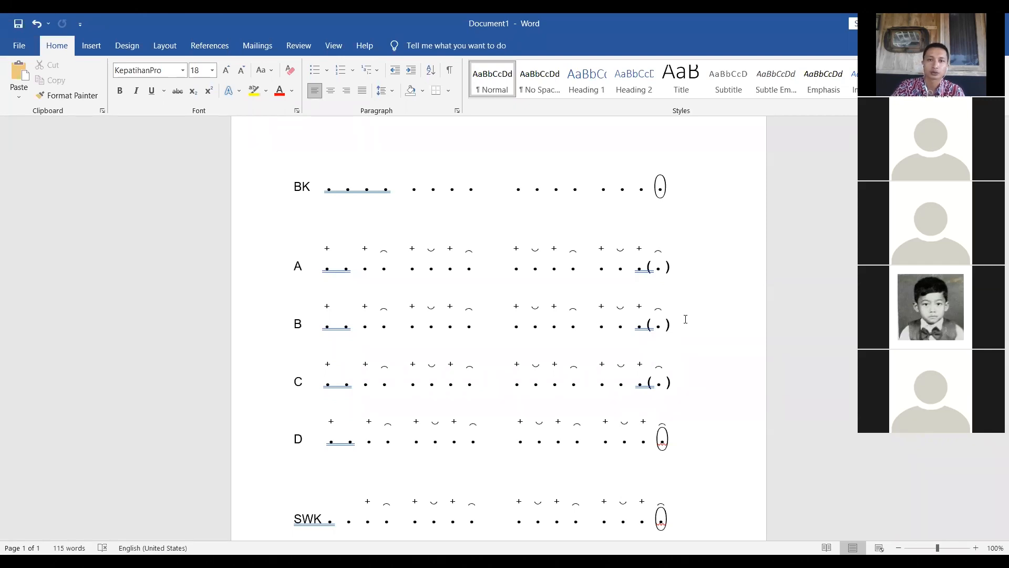
pyautogui.click(443, 122)
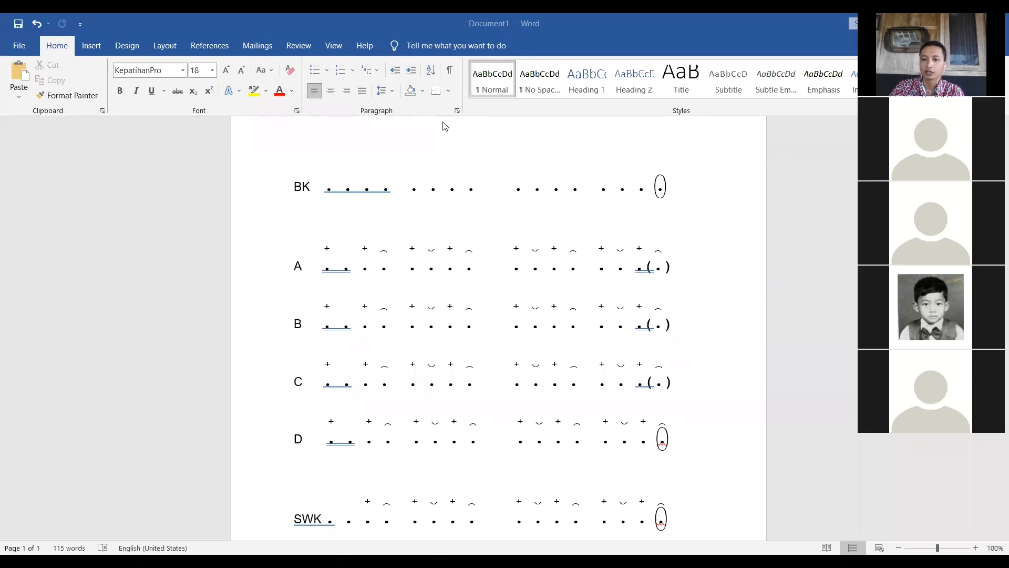
pyautogui.scroll(-3, 353, 179)
pyautogui.scroll(3, 356, 194)
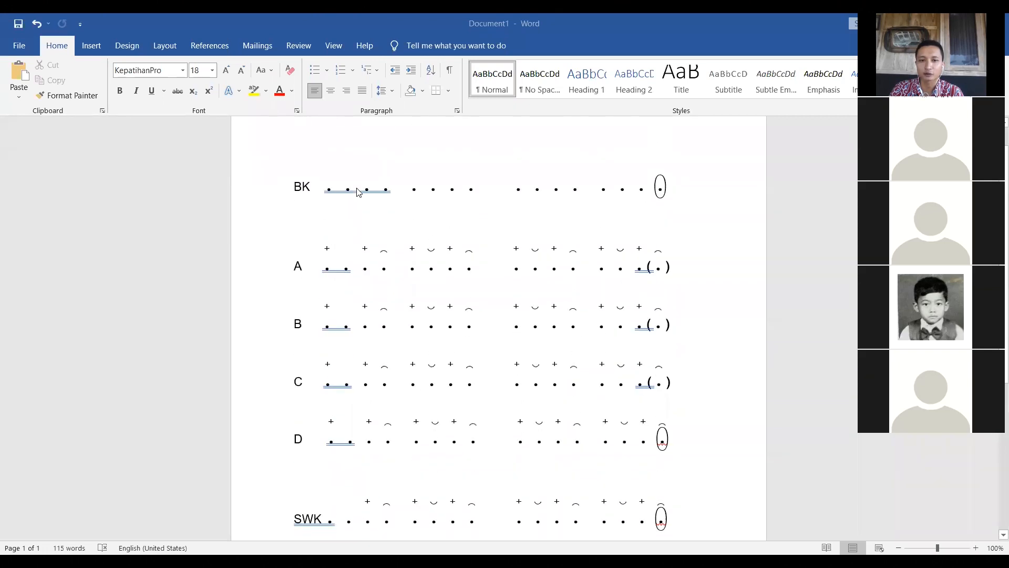
pyautogui.scroll(-1, 359, 194)
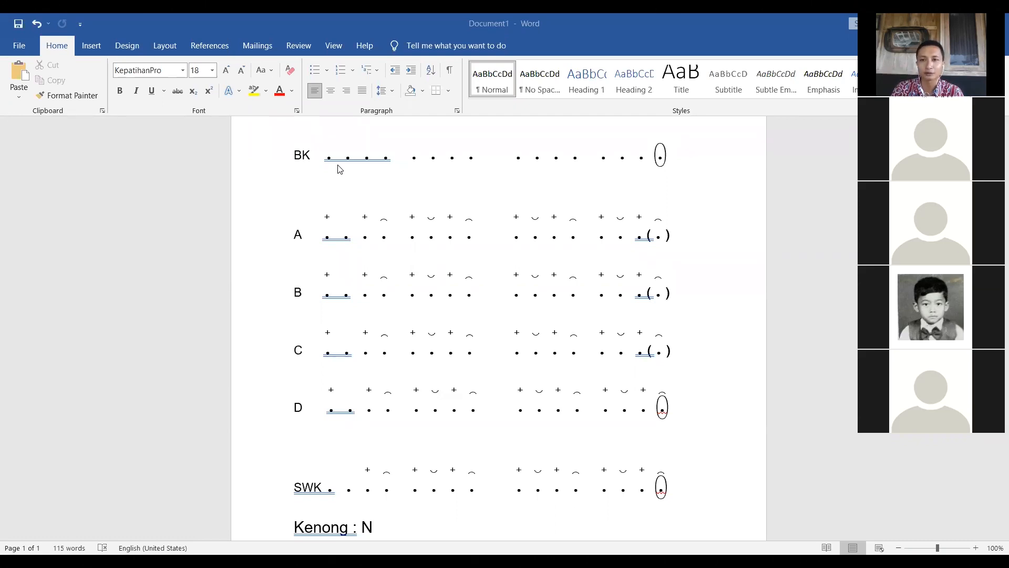
pyautogui.scroll(-1, 339, 169)
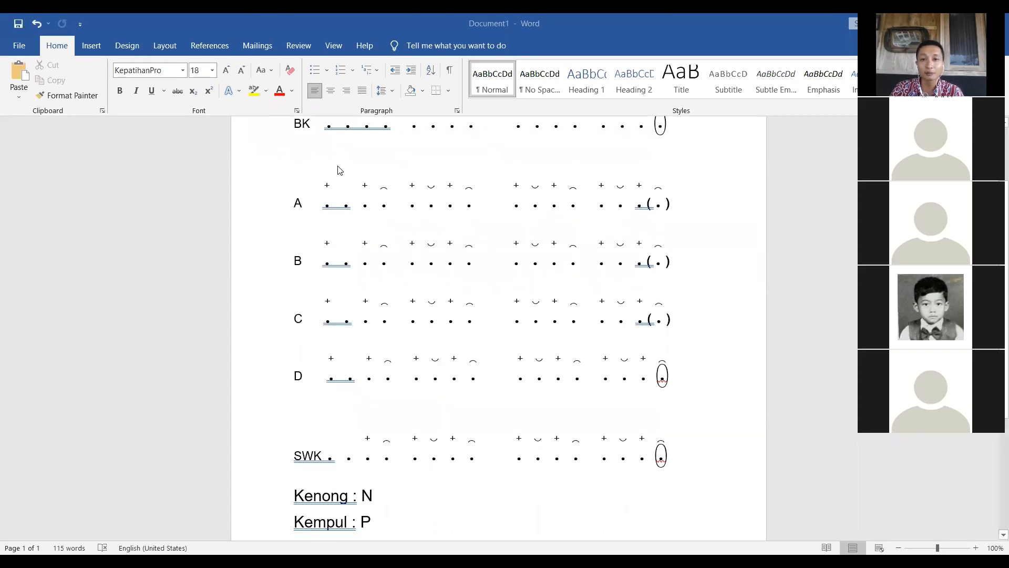
pyautogui.scroll(1, 339, 169)
pyautogui.scroll(-1, 339, 169)
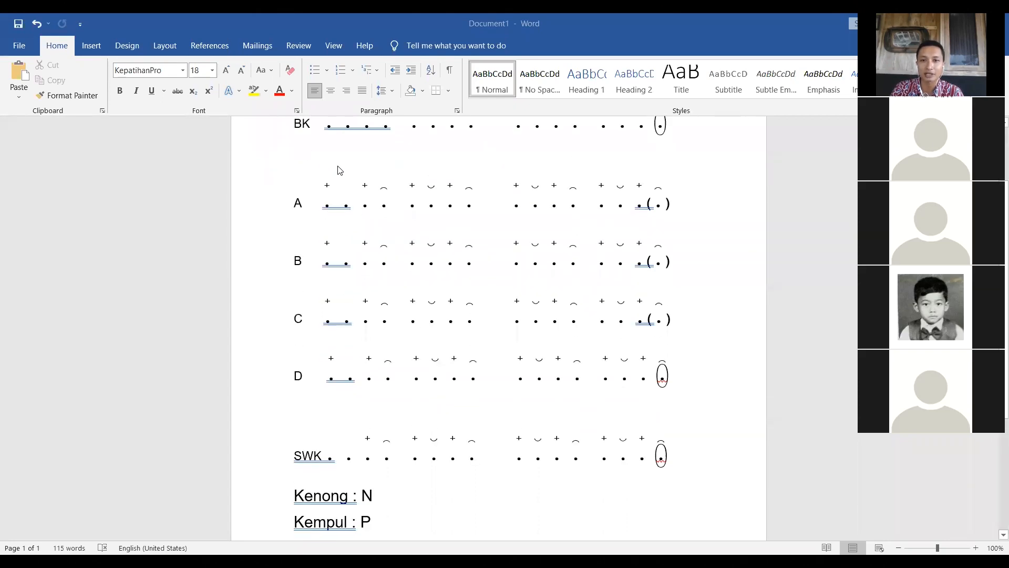
pyautogui.scroll(1, 338, 169)
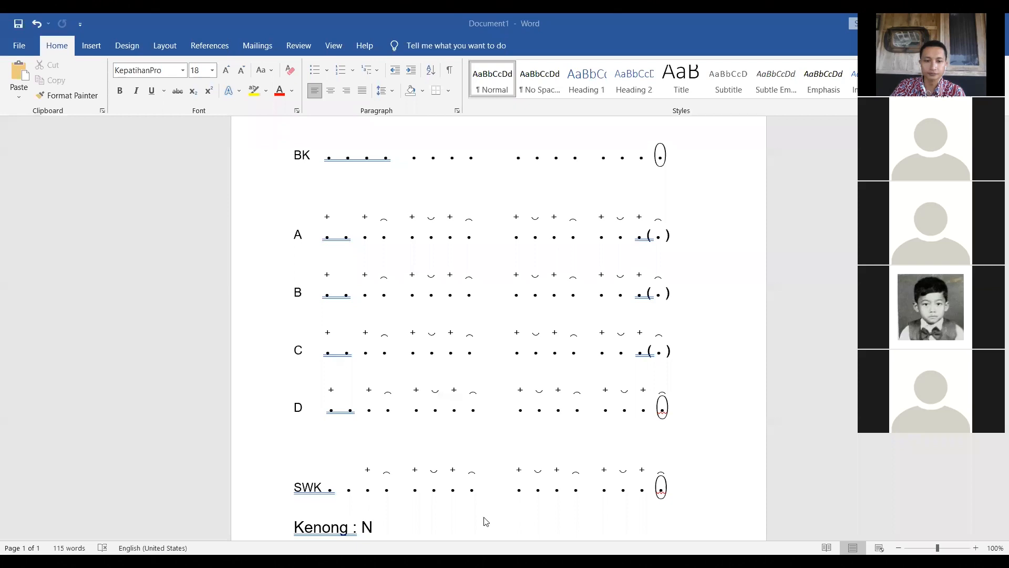
pyautogui.scroll(-2, 483, 520)
pyautogui.scroll(-1, 483, 519)
pyautogui.scroll(4, 483, 510)
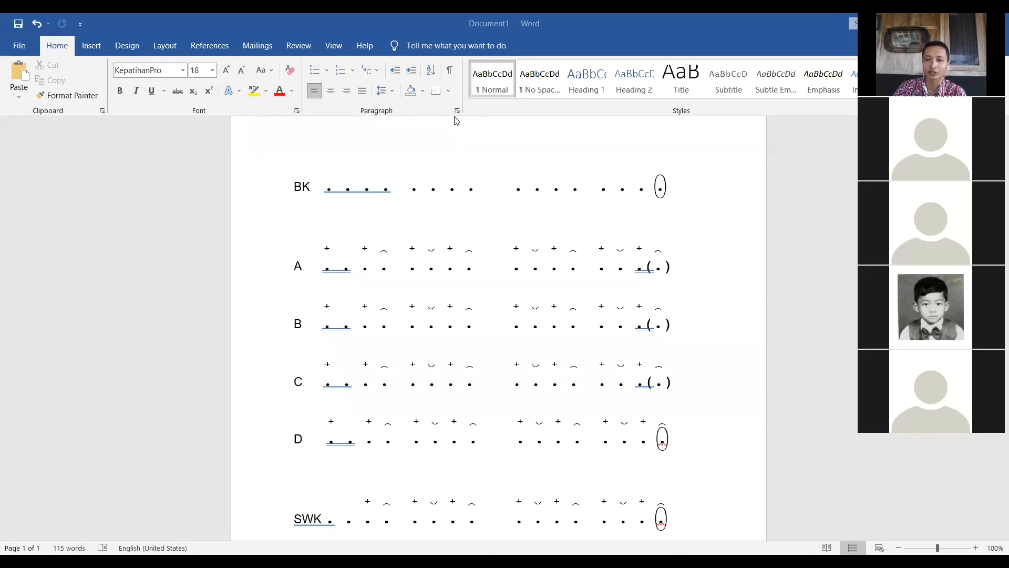
# Step: Replace the second dot of the A line with the note 2 and its fourth dot with the note 3
pyautogui.click(350, 267)
pyautogui.press('BackSpace')
pyautogui.write('2')
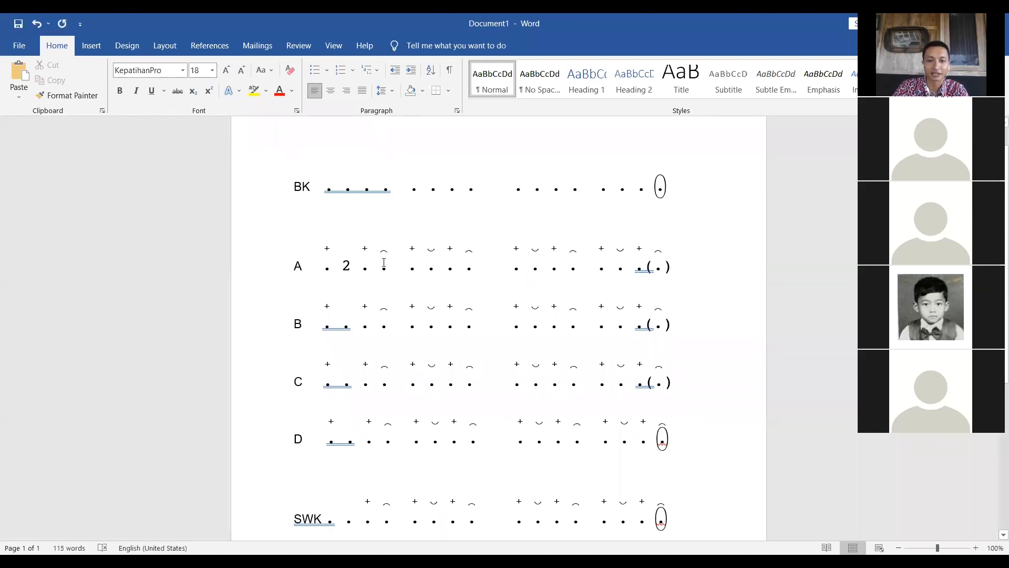
pyautogui.click(389, 268)
pyautogui.press('BackSpace')
pyautogui.write('3')
pyautogui.hotkey('ctrl', 'z')
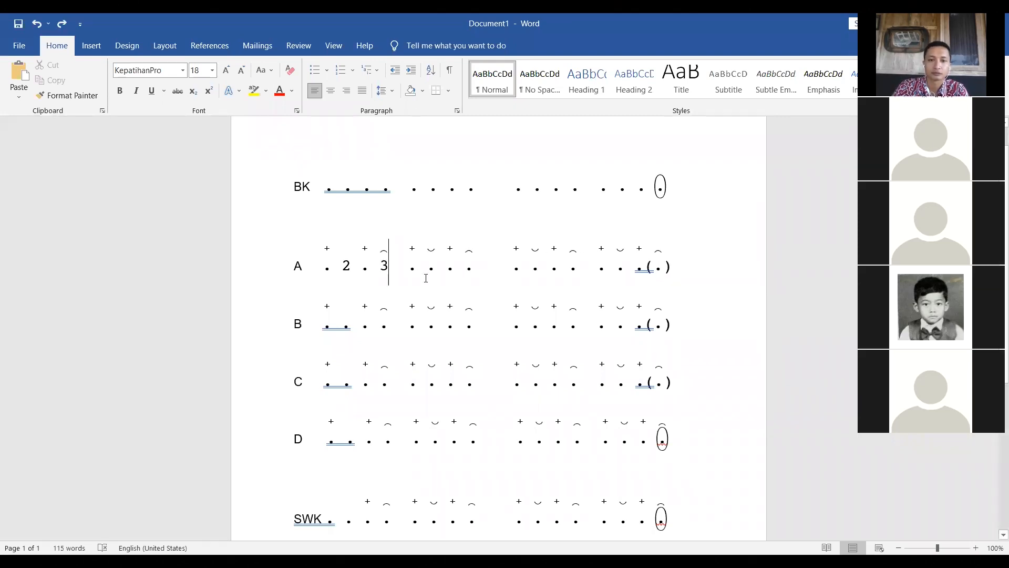
# Step: Replace the second and fourth dots of the A line's second group with the notes 2 and 3
pyautogui.click(435, 269)
pyautogui.write('2')
pyautogui.press('BackSpace')
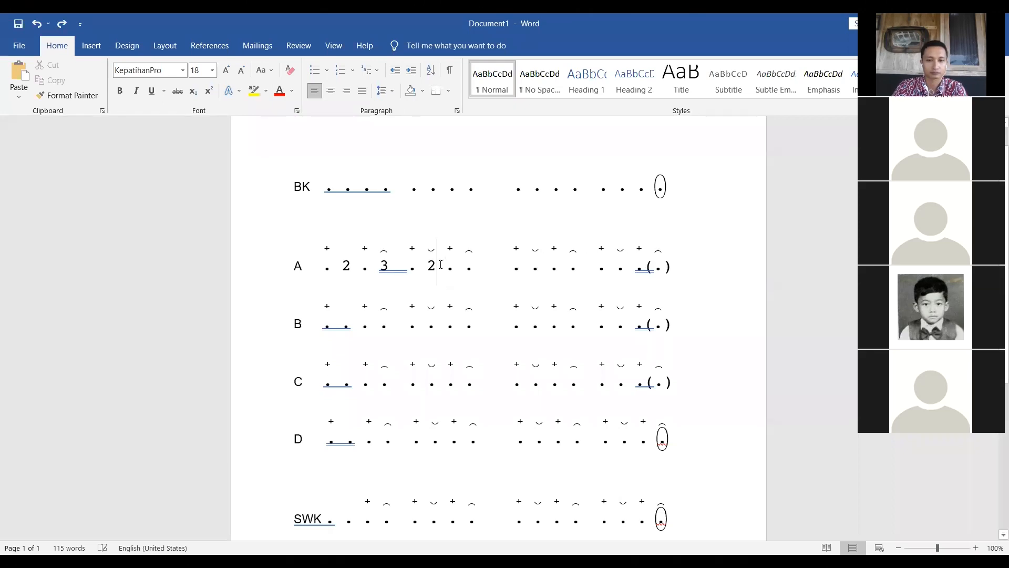
pyautogui.click(473, 266)
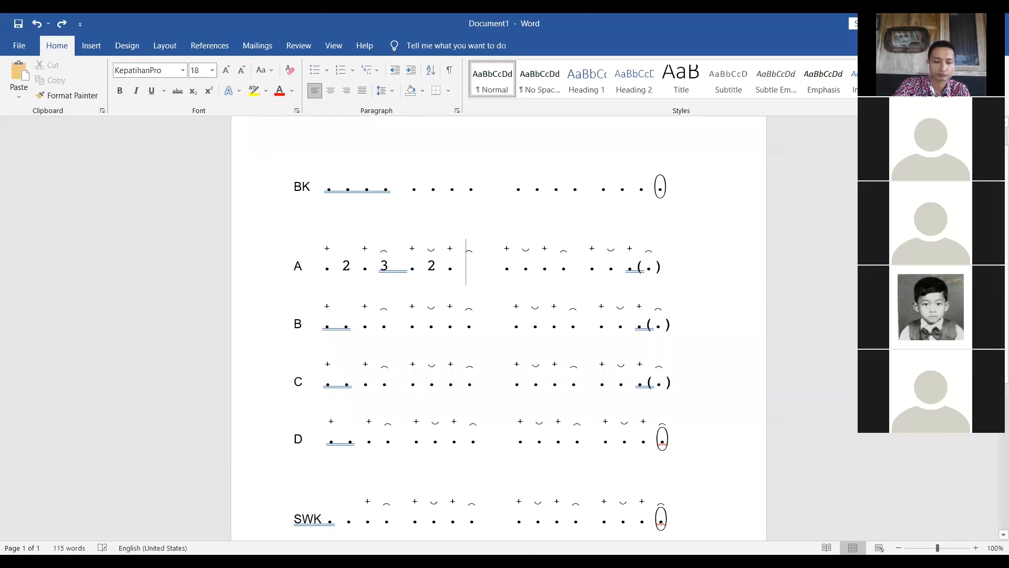
pyautogui.write('3')
pyautogui.hotkey('ctrl', 'z')
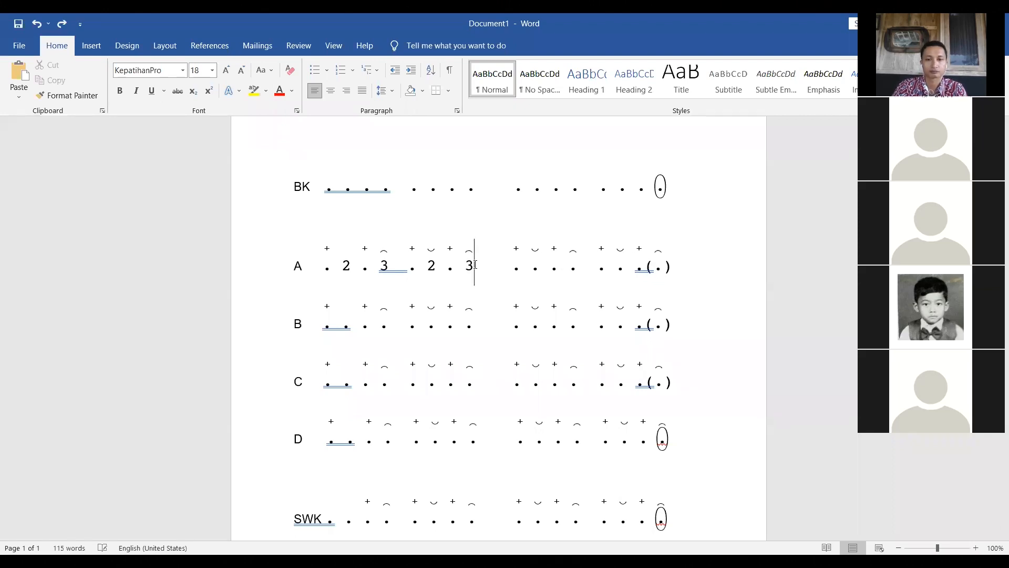
# Step: Replace the second and fourth dots of the A line's third group with the notes 2 and 1
pyautogui.click(538, 269)
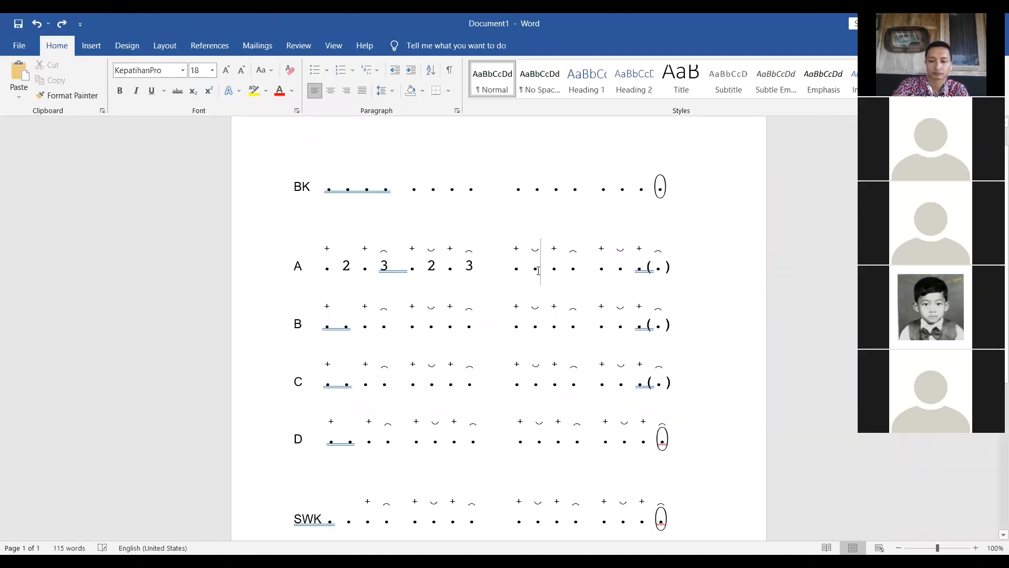
pyautogui.press('BackSpace')
pyautogui.write('p2')
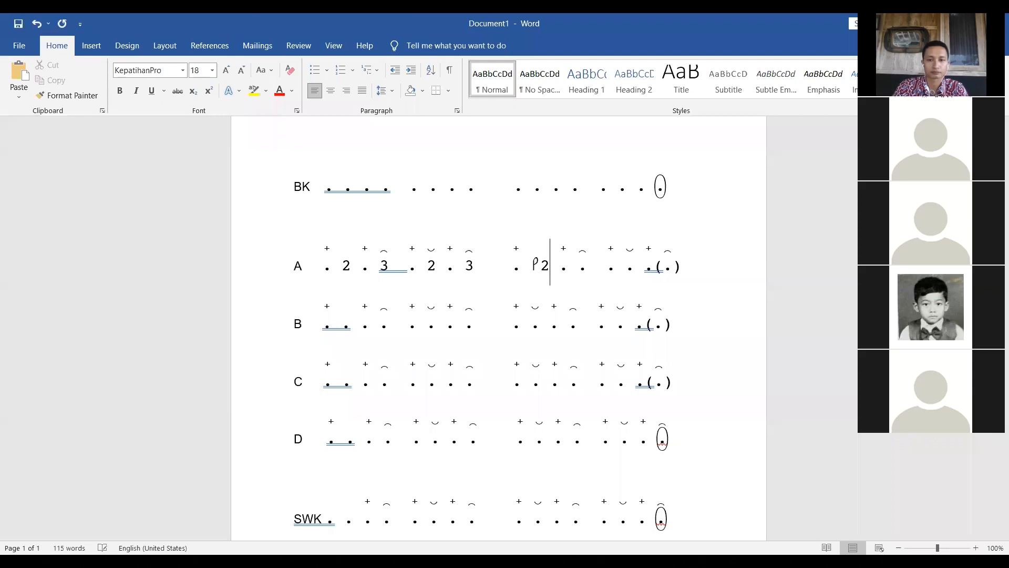
pyautogui.hotkey('ctrl', 'z')
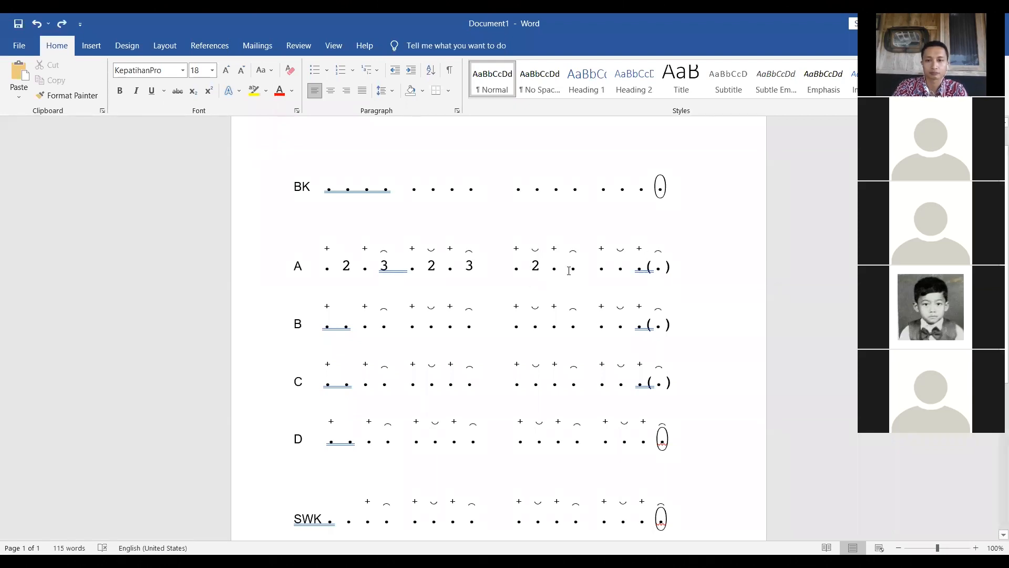
pyautogui.click(577, 269)
pyautogui.press('BackSpace')
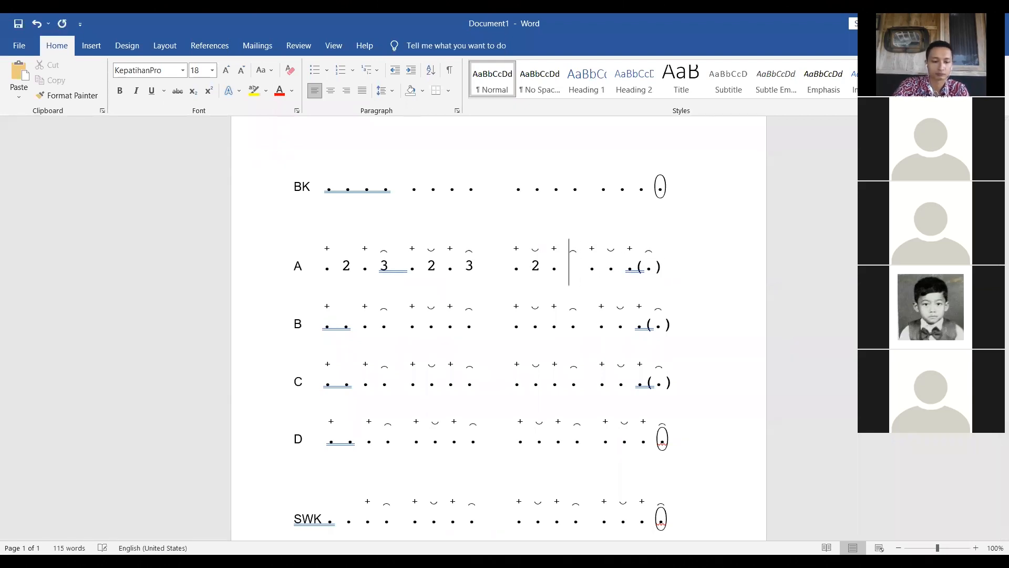
pyautogui.write('1')
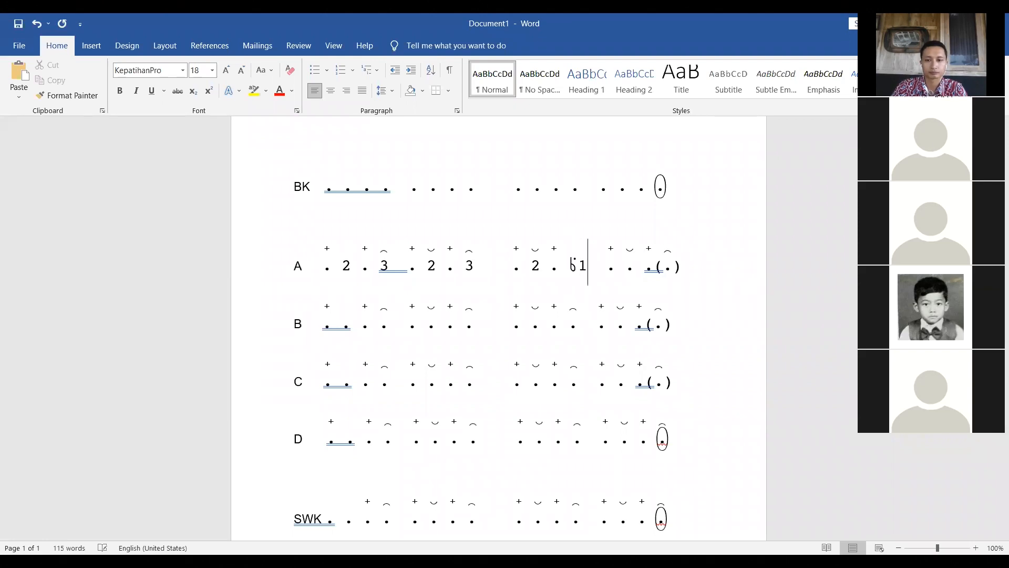
pyautogui.hotkey('ctrl', 'z')
pyautogui.hotkey('ctrl', 'z')
pyautogui.hotkey('ctrl', 'z')
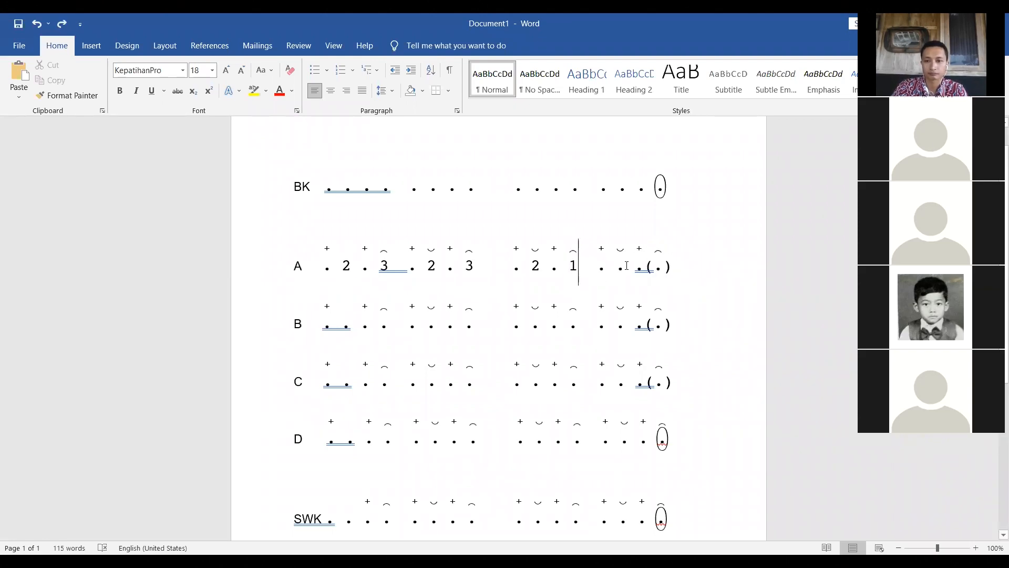
# Step: Replace the second dot of the A line's last group with the note 2 and the parenthesised final dot with 1
pyautogui.write('p1')
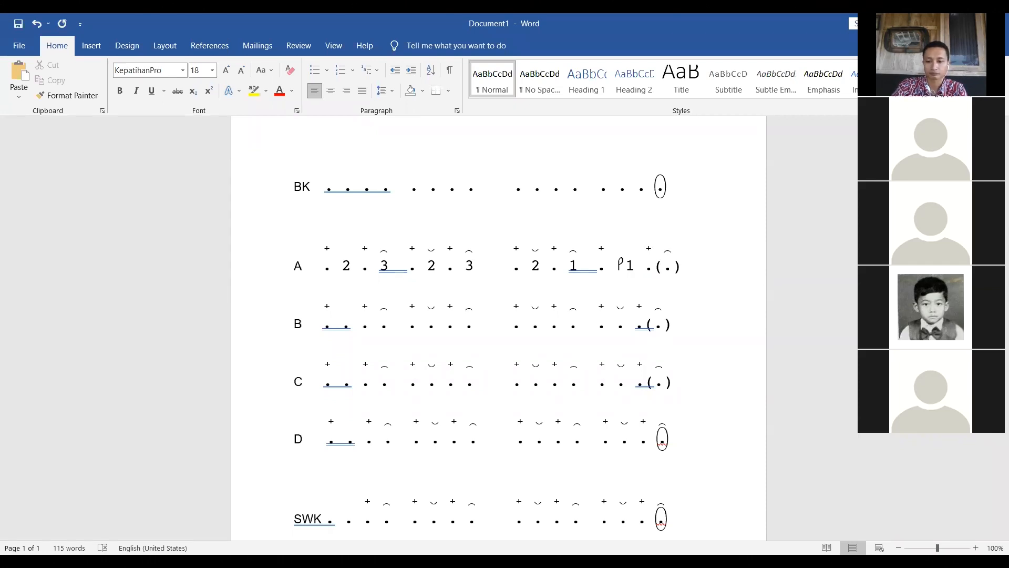
pyautogui.hotkey('ctrl', 'z')
pyautogui.press('BackSpace')
pyautogui.write('p2')
pyautogui.hotkey('ctrl', 'z')
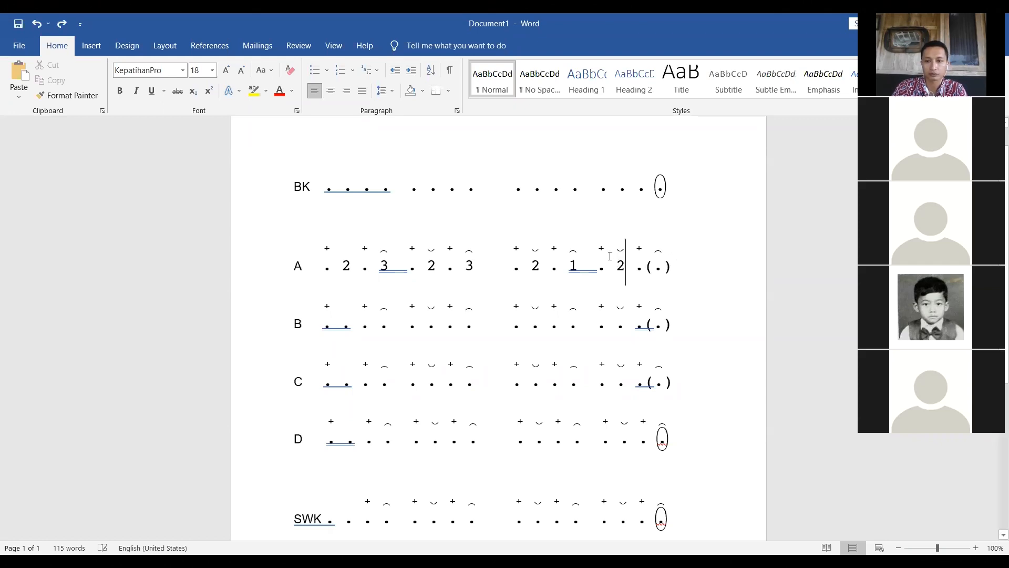
pyautogui.click(665, 267)
pyautogui.press('BackSpace')
pyautogui.write('1')
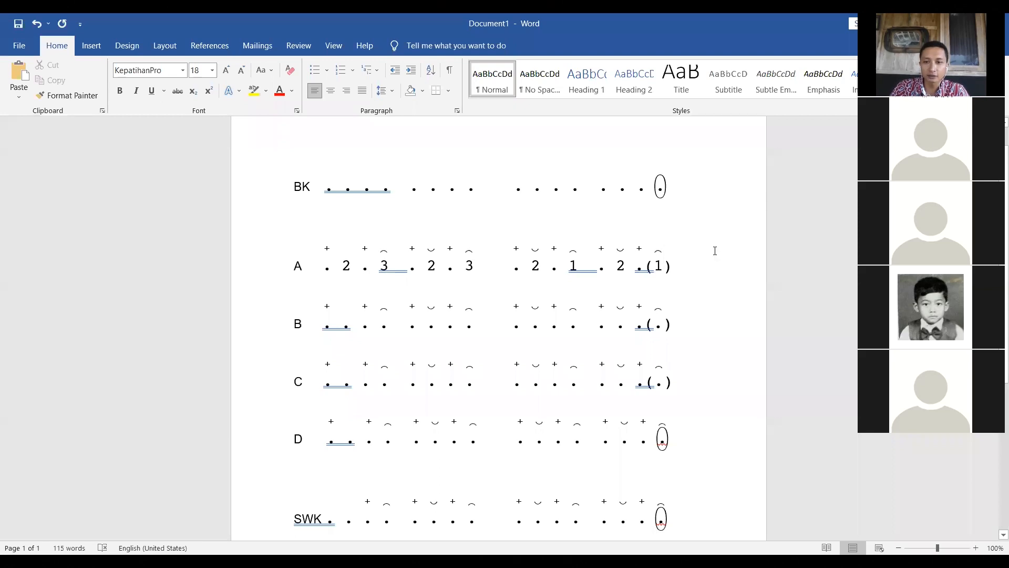
# Step: Select the whole A line to point out its filled-in notes, and clear the selection
pyautogui.moveTo(687, 266); pyautogui.dragTo(510, 264)
pyautogui.moveTo(277, 270); pyautogui.dragTo(269, 271)
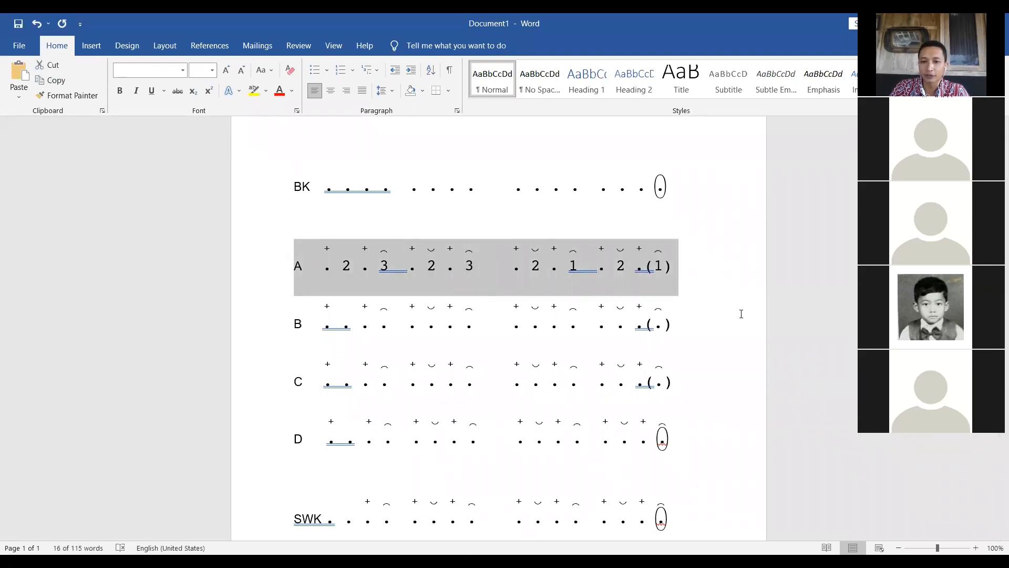
pyautogui.click(832, 269)
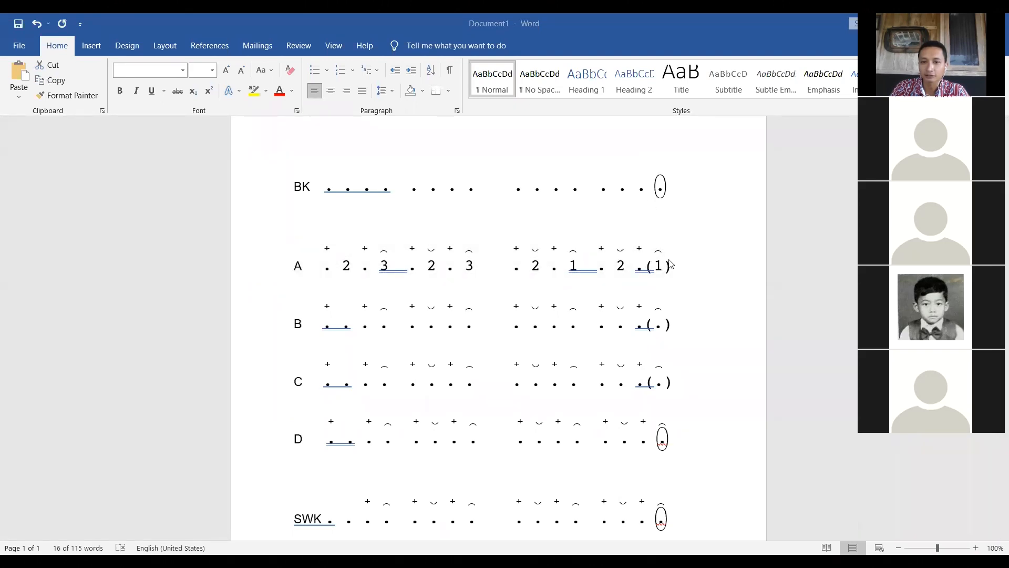
pyautogui.click(689, 270)
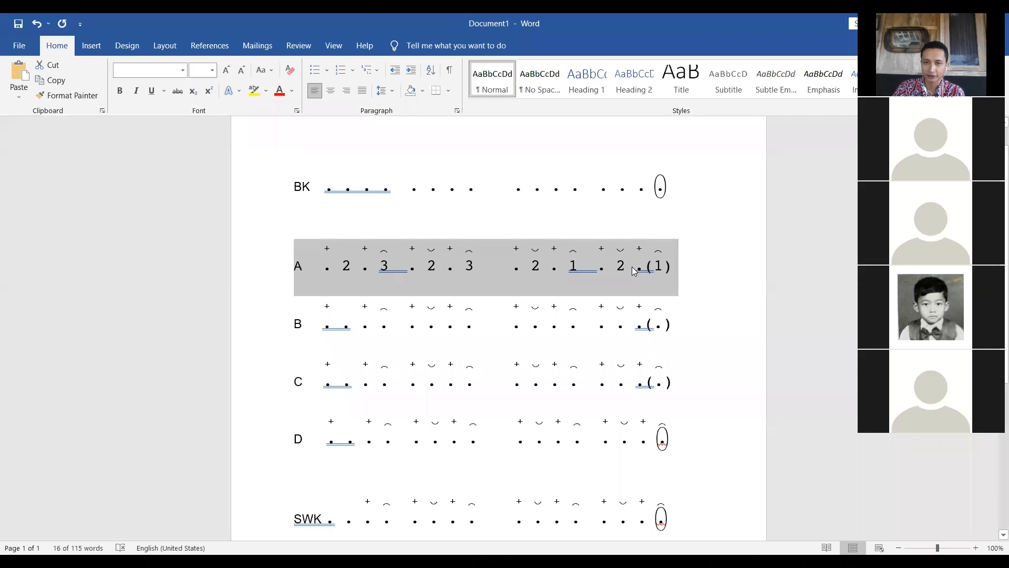
pyautogui.click(704, 259)
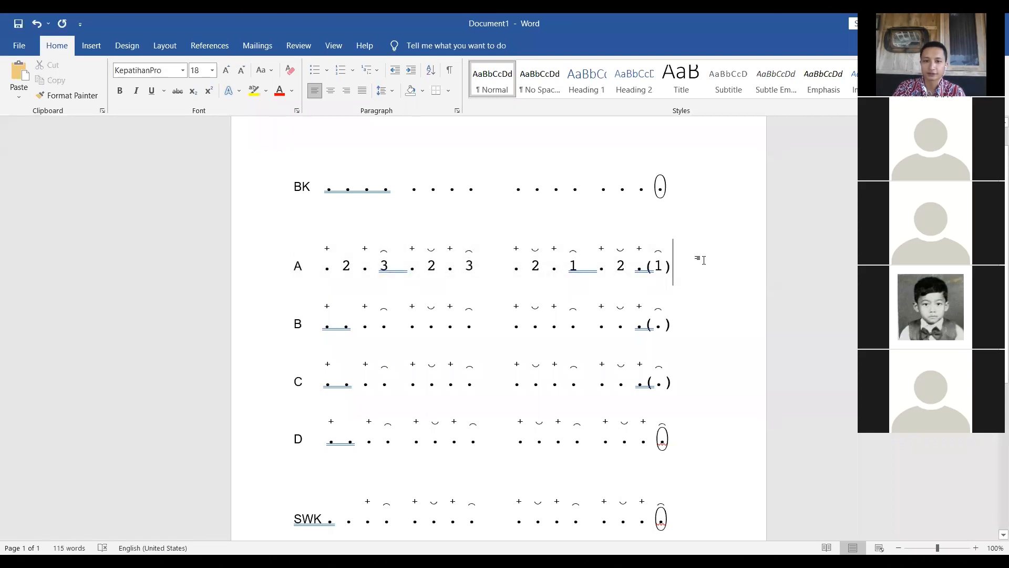
pyautogui.scroll(-2, 703, 260)
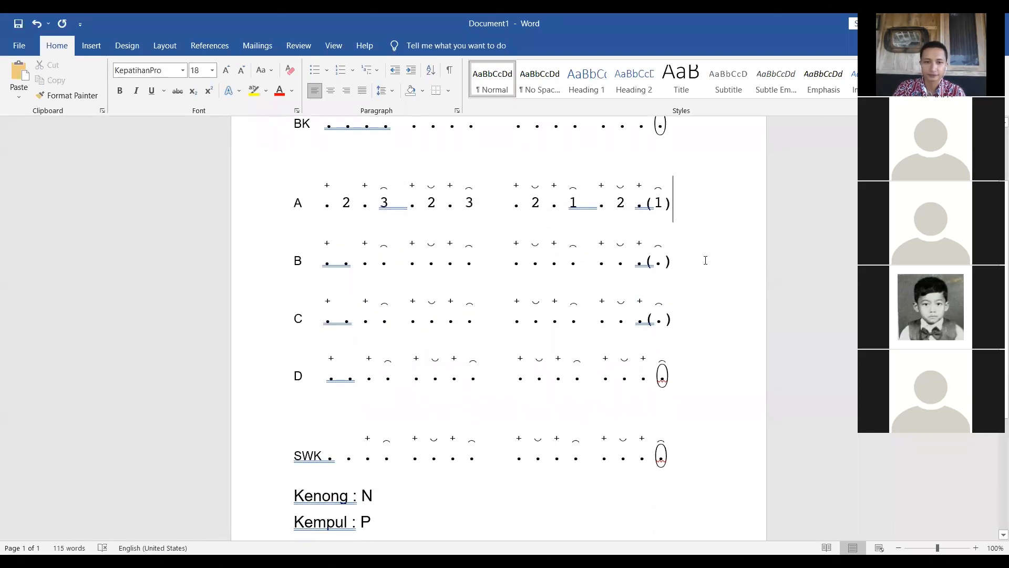
pyautogui.scroll(1, 706, 260)
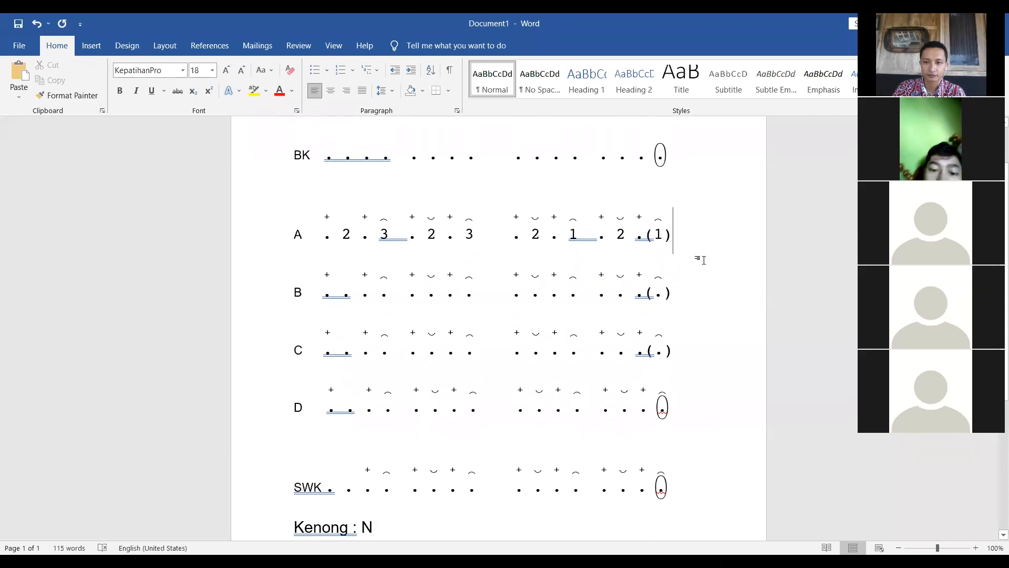
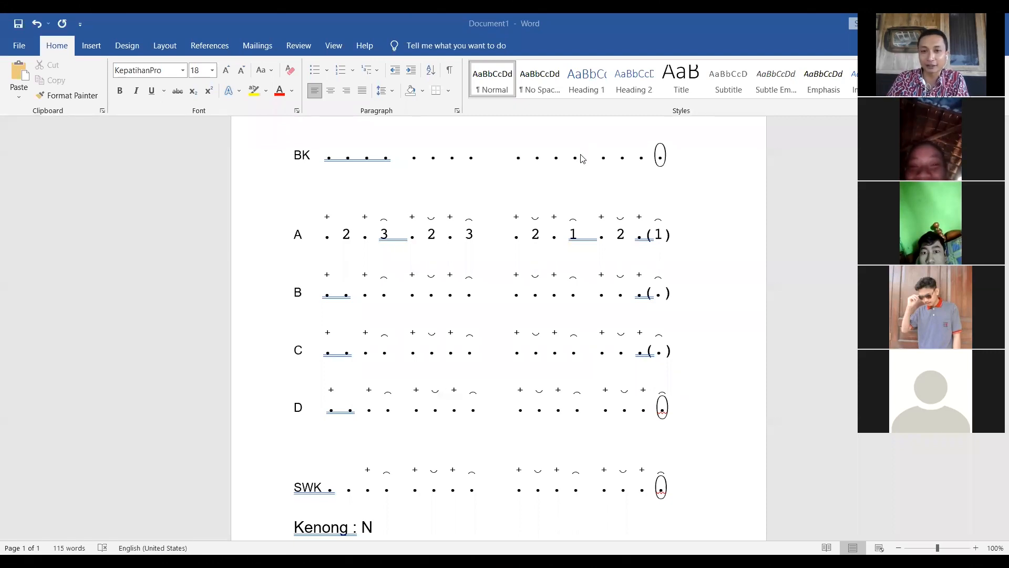
# Step: Check the font of the BK line's third group of dots in the list of available fonts
pyautogui.moveTo(584, 158); pyautogui.dragTo(512, 169)
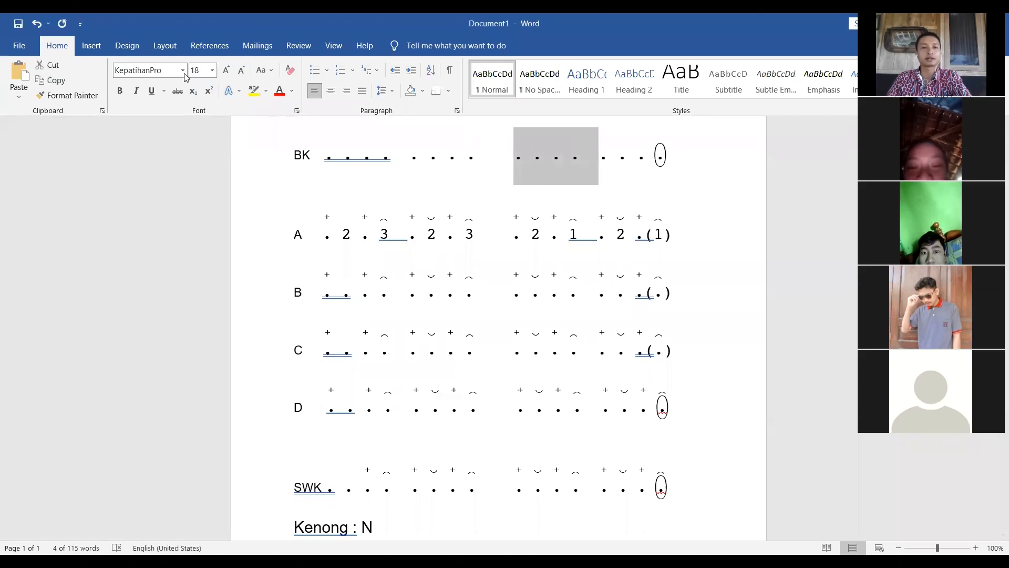
pyautogui.click(182, 70)
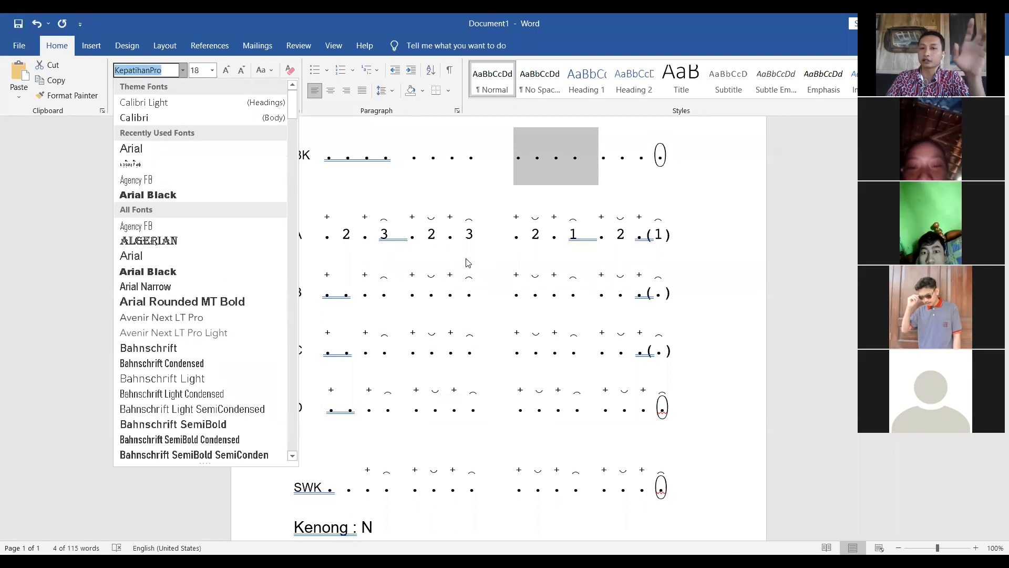
pyautogui.click(613, 187)
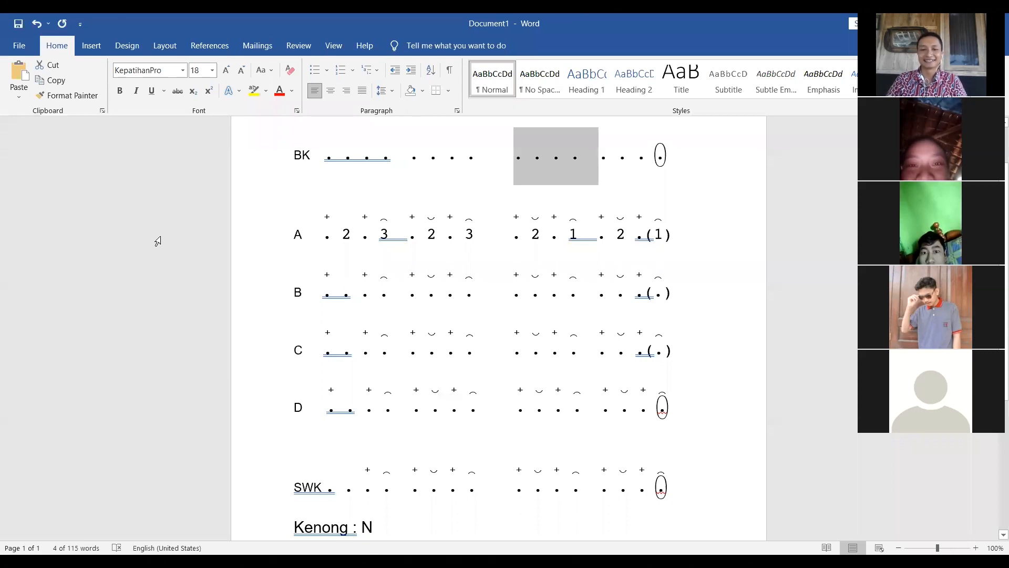
# Step: Add the legend entry "Titik : ." on a new line below Suwukan
pyautogui.click(448, 408)
pyautogui.scroll(-4, 413, 463)
pyautogui.click(402, 428)
pyautogui.press('Return')
pyautogui.write('Titik')
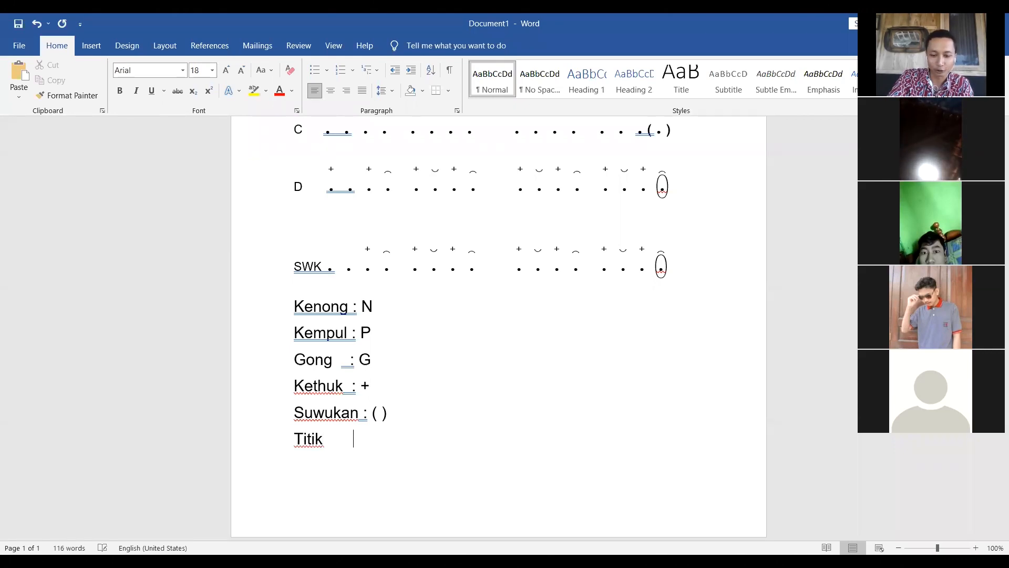
pyautogui.write('       :')
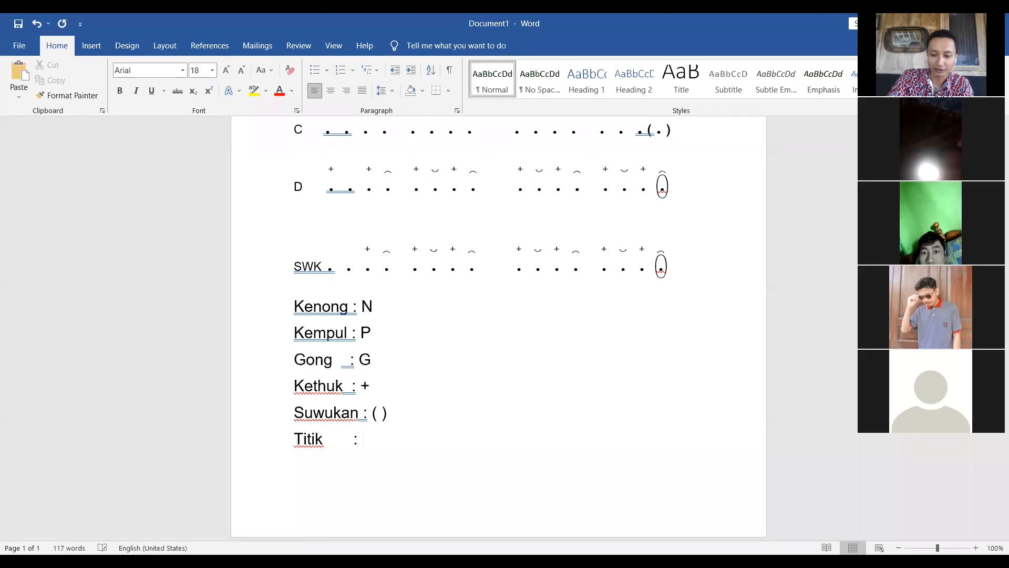
pyautogui.write(' .')
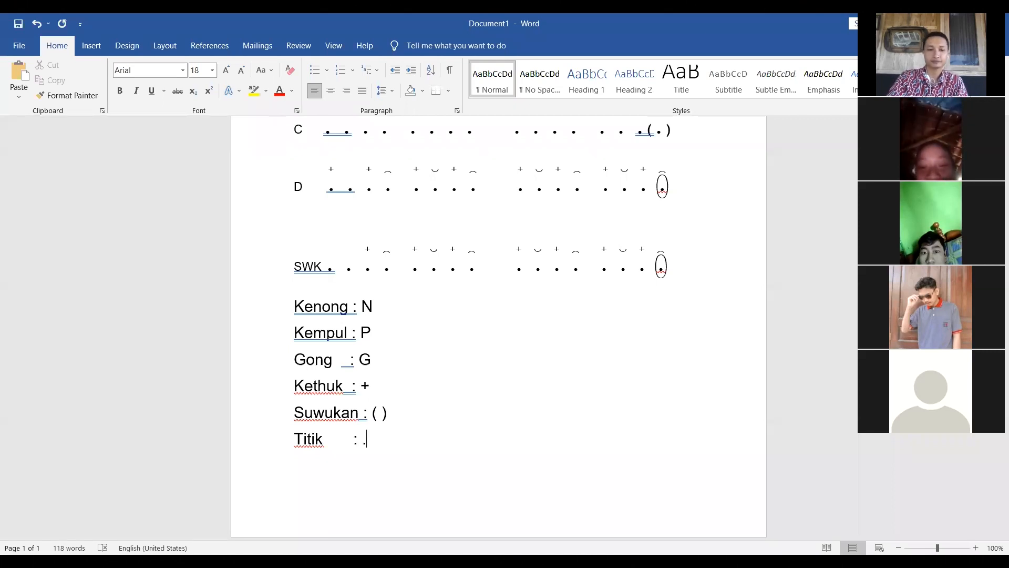
# Step: Review the notation from the BK line to the SWK line together with the completed symbol legend
pyautogui.scroll(5, 499, 187)
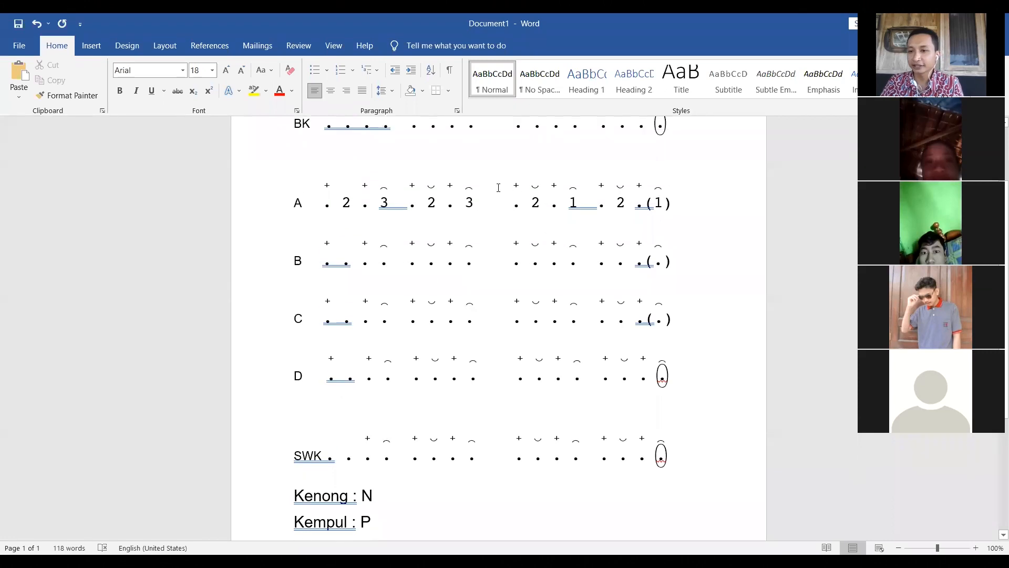
pyautogui.scroll(3, 498, 188)
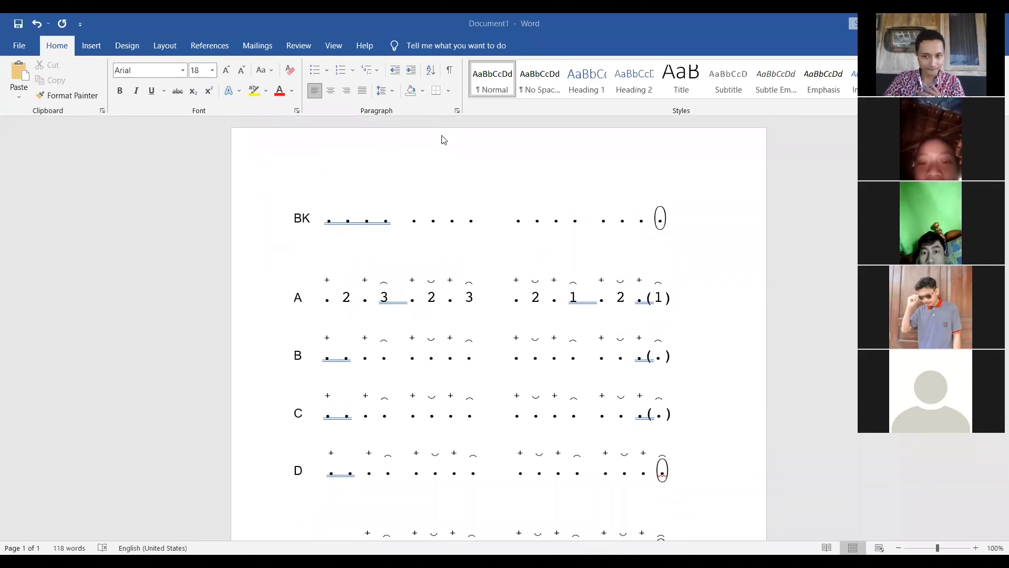
pyautogui.scroll(-3, 531, 168)
pyautogui.scroll(3, 525, 167)
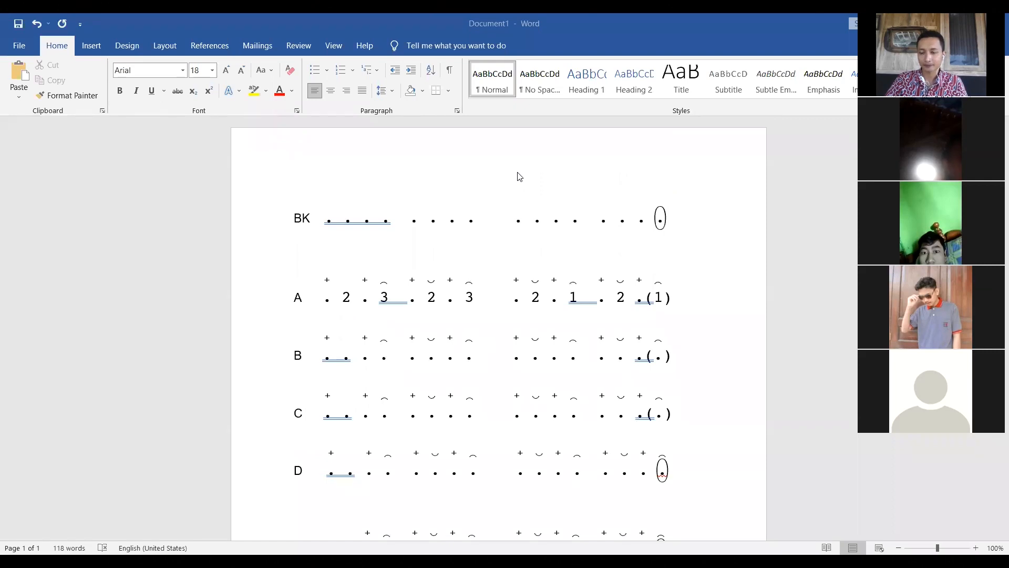
pyautogui.scroll(-3, 646, 214)
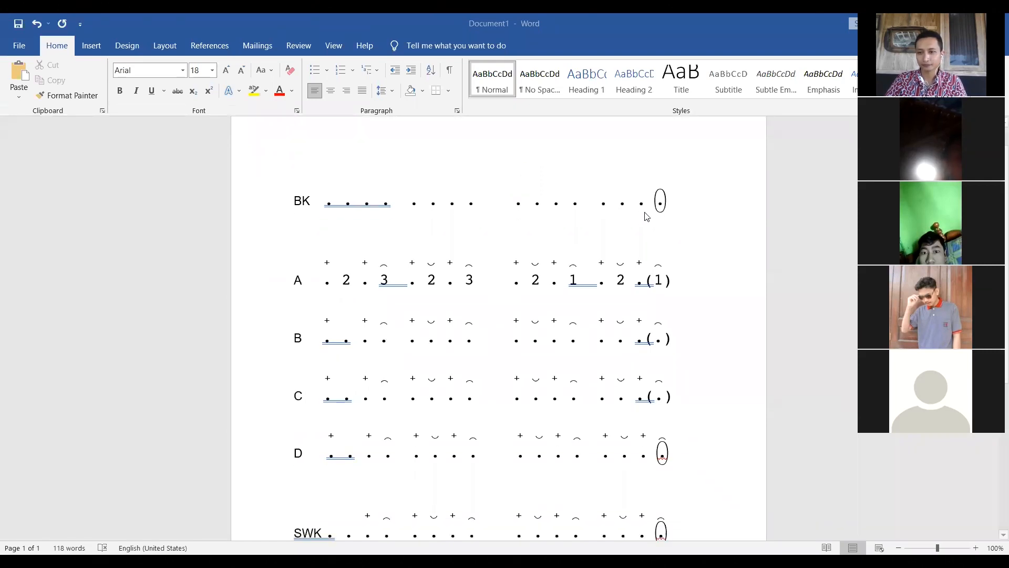
pyautogui.scroll(3, 705, 241)
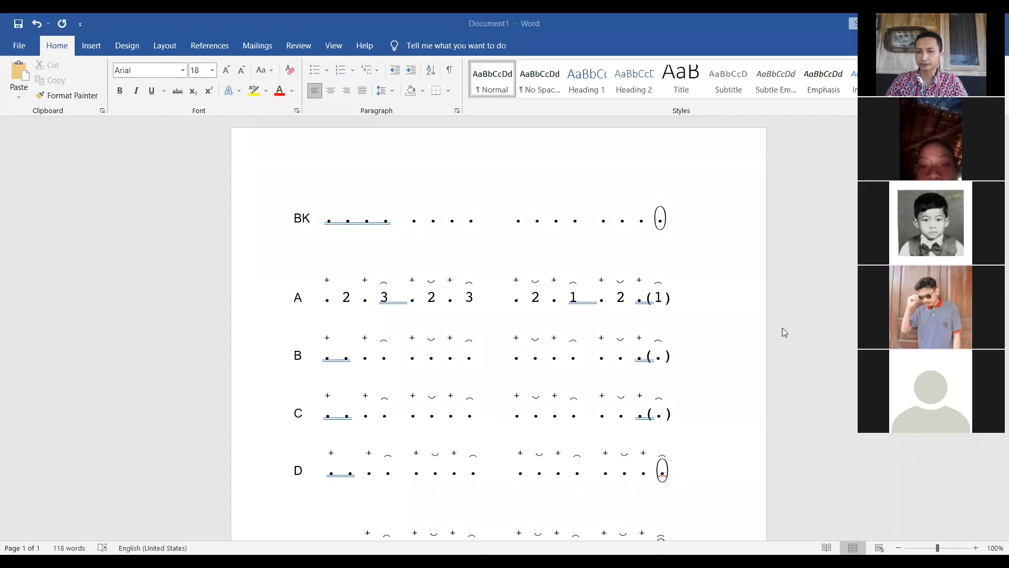
pyautogui.scroll(-2, 717, 389)
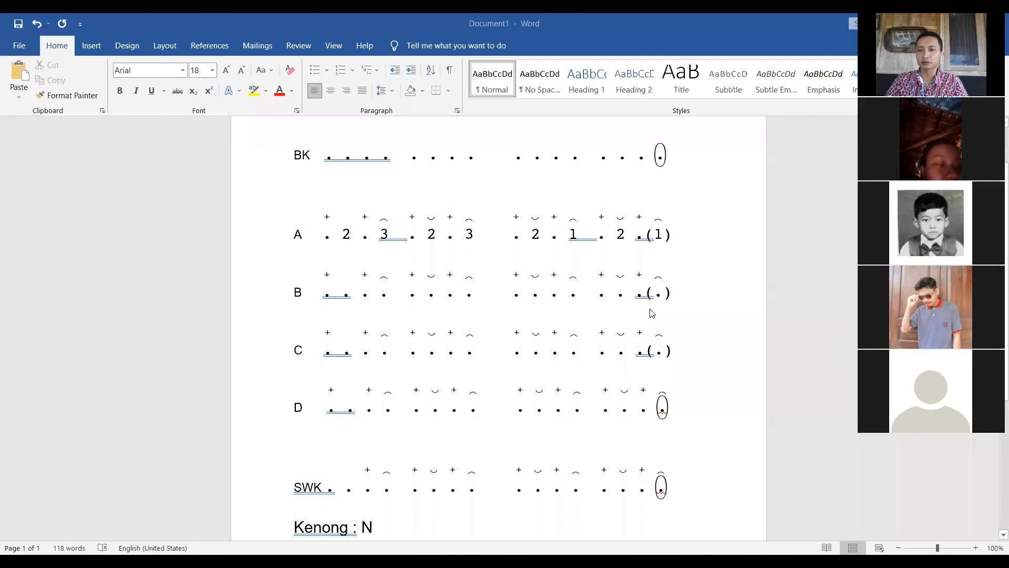
pyautogui.scroll(2, 650, 315)
pyautogui.scroll(-5, 647, 331)
pyautogui.scroll(-3, 629, 347)
pyautogui.scroll(2, 630, 346)
pyautogui.scroll(-1, 630, 345)
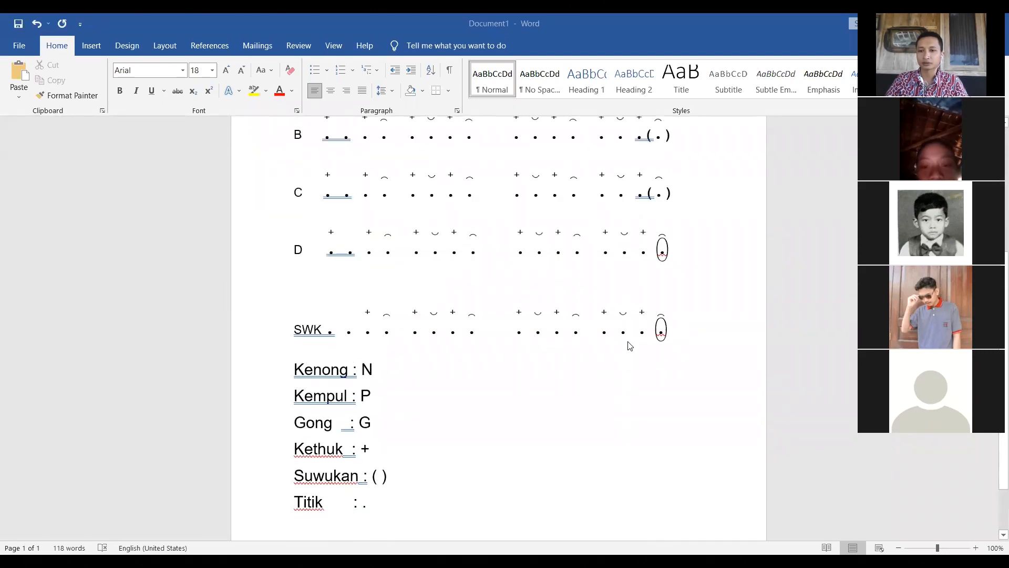
pyautogui.scroll(4, 630, 345)
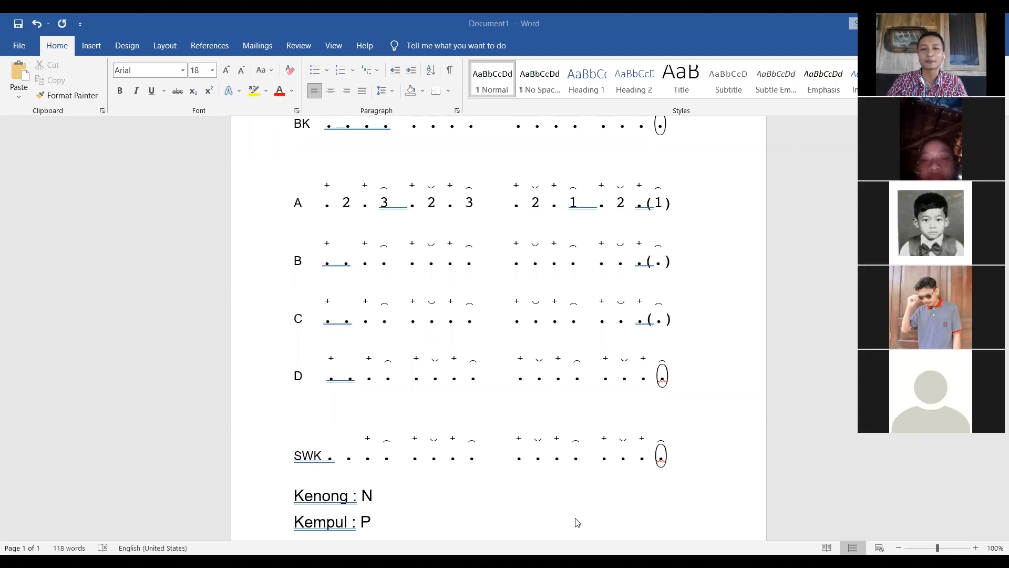
pyautogui.scroll(1, 493, 450)
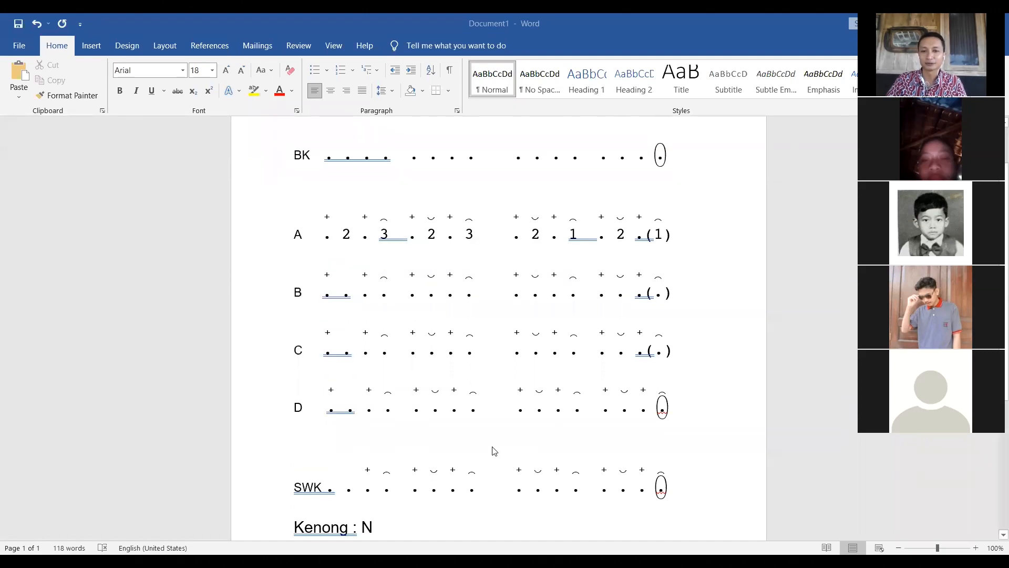
pyautogui.scroll(1, 494, 451)
pyautogui.scroll(-1, 494, 452)
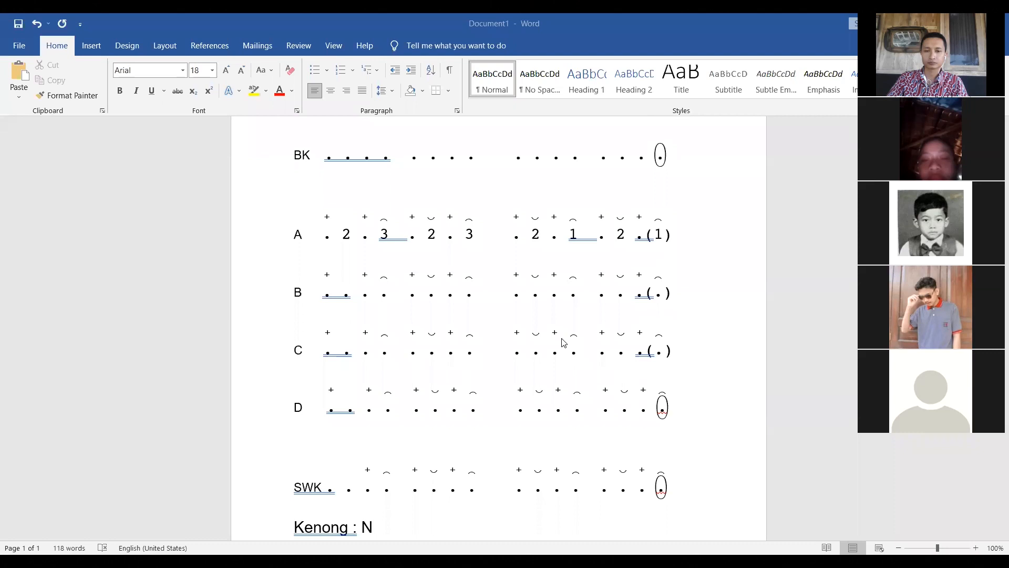
# Step: Select the notation from the BK line through the D line, extend it through the SWK line, and clear the selection
pyautogui.scroll(1, 563, 341)
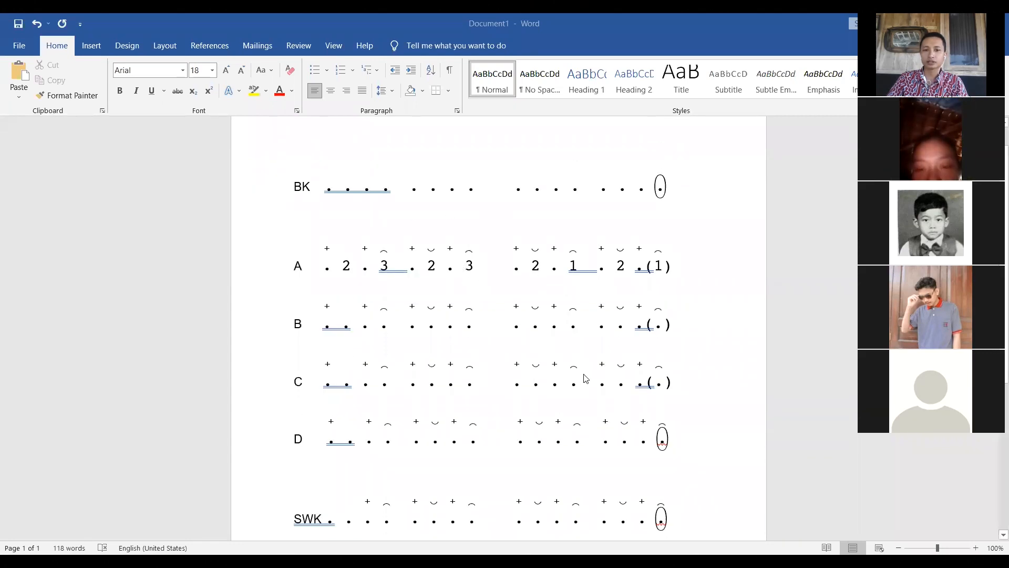
pyautogui.scroll(-1, 630, 421)
pyautogui.click(673, 423)
pyautogui.moveTo(571, 373); pyautogui.dragTo(289, 171)
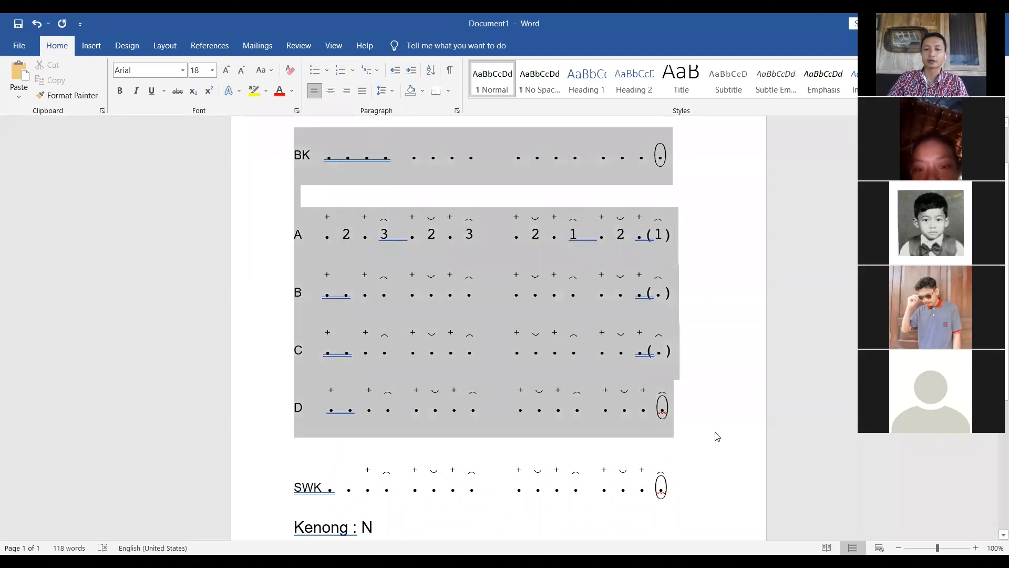
pyautogui.click(705, 473)
pyautogui.moveTo(676, 495); pyautogui.dragTo(310, 152)
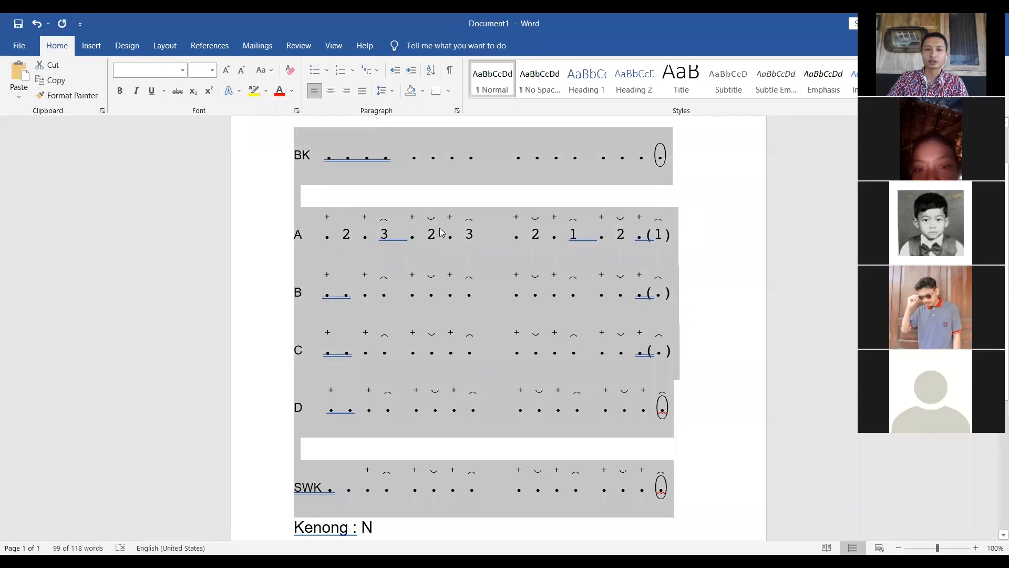
pyautogui.click(716, 245)
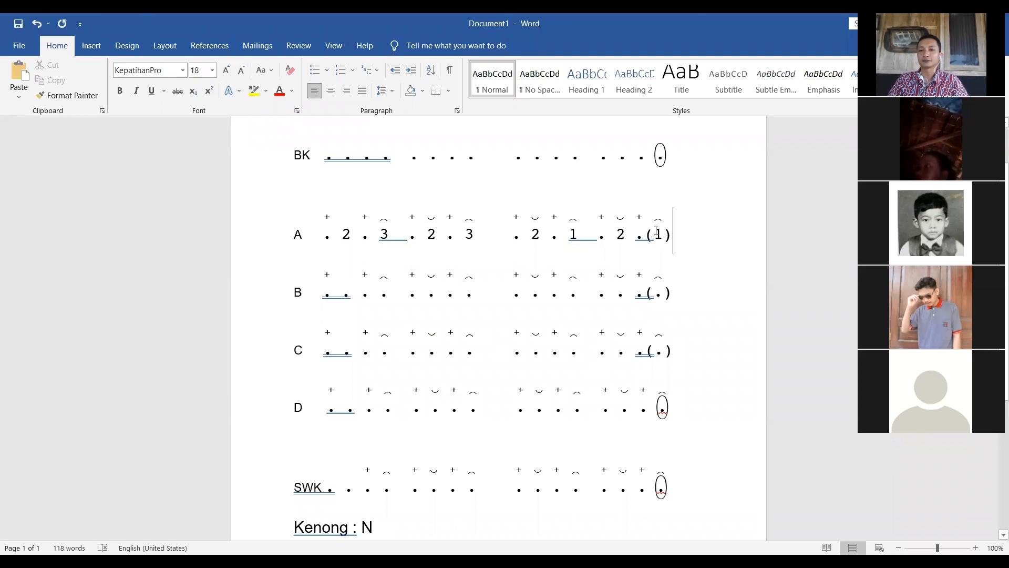
# Step: Place the text cursor directly before the first 2 in the A line
pyautogui.click(359, 235)
pyautogui.click(345, 234)
pyautogui.press('Left')
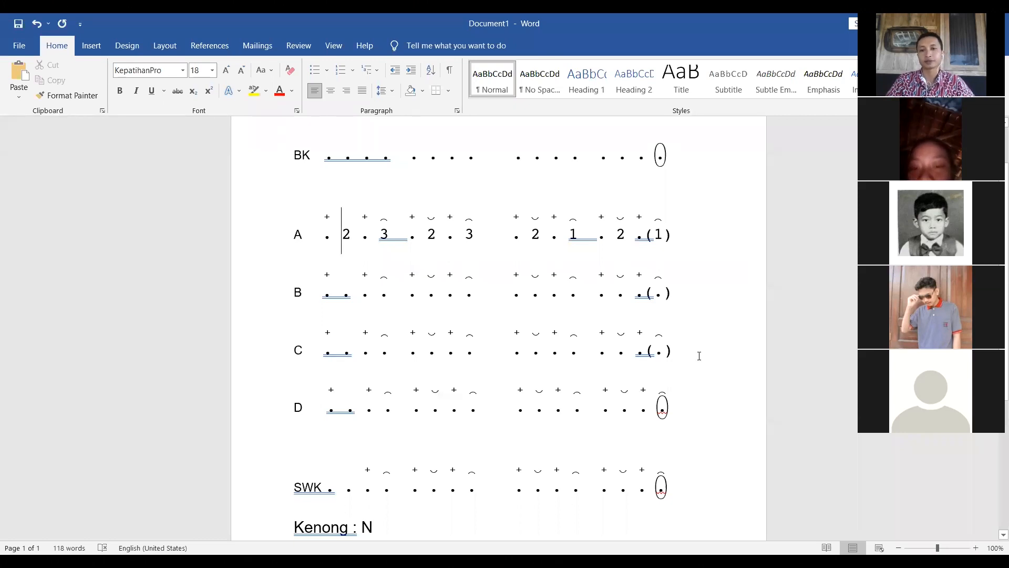
# Step: Examine the notation lines again along with the legend entries from Kenong to Titik, and return to the BK line
pyautogui.scroll(-1, 536, 336)
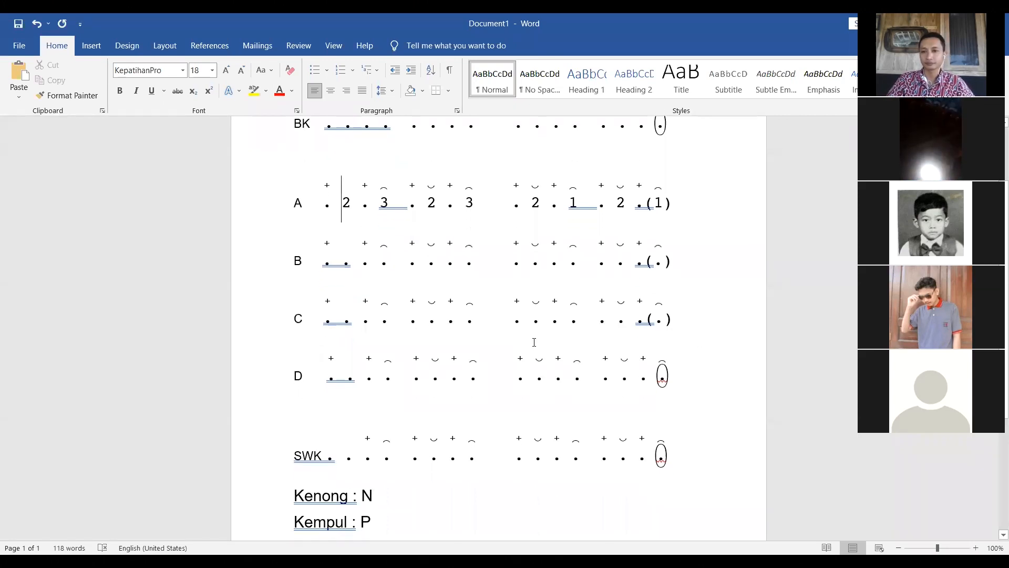
pyautogui.scroll(2, 531, 342)
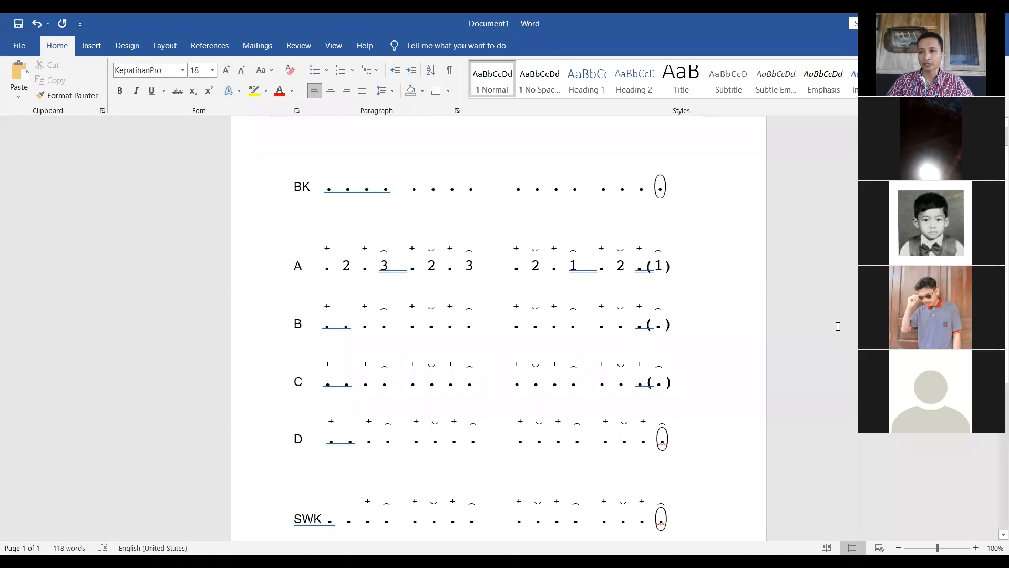
pyautogui.scroll(-1, 838, 326)
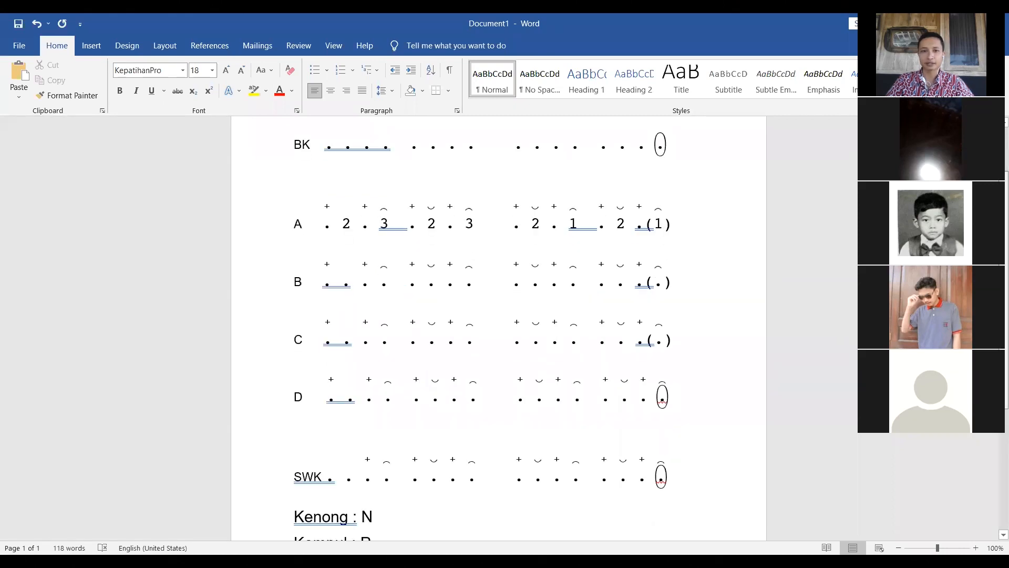
pyautogui.scroll(-3, 823, 178)
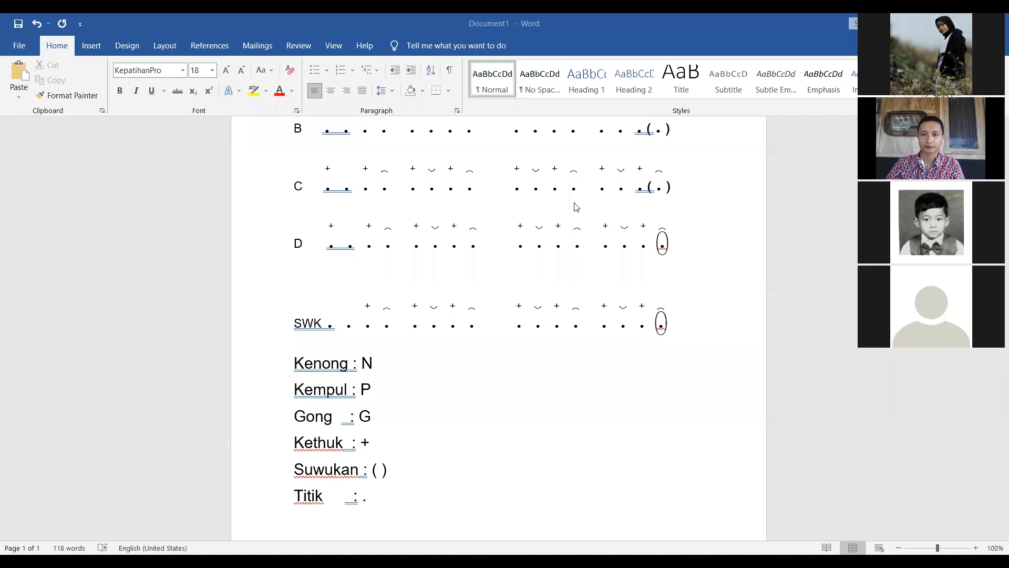
pyautogui.scroll(1, 577, 226)
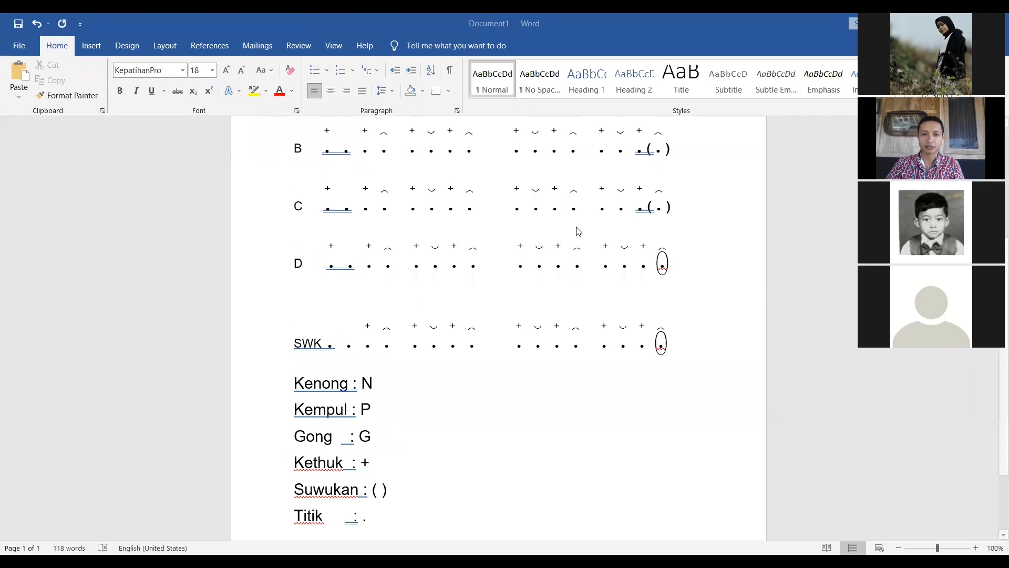
pyautogui.scroll(4, 310, 378)
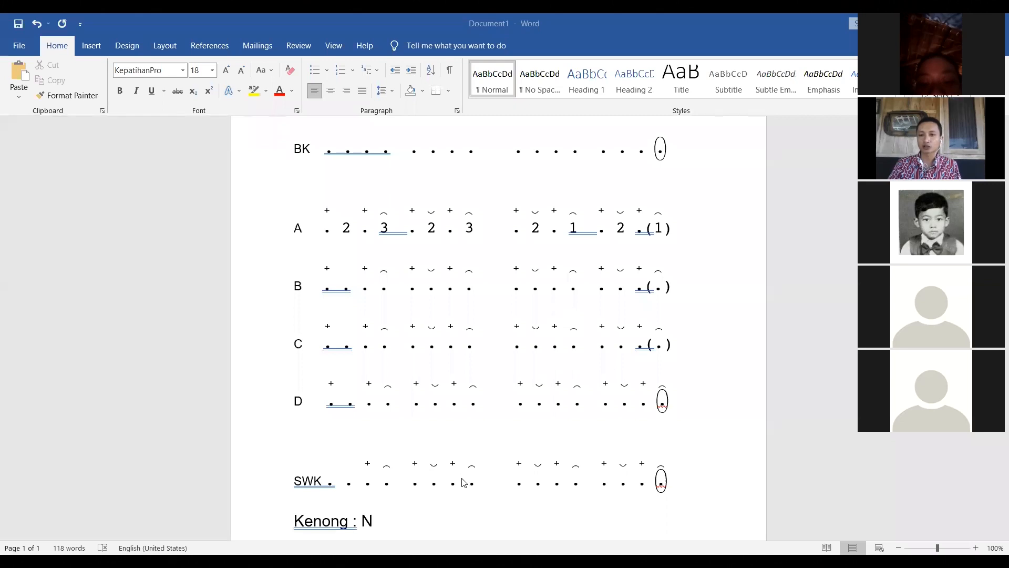
pyautogui.scroll(-1, 429, 495)
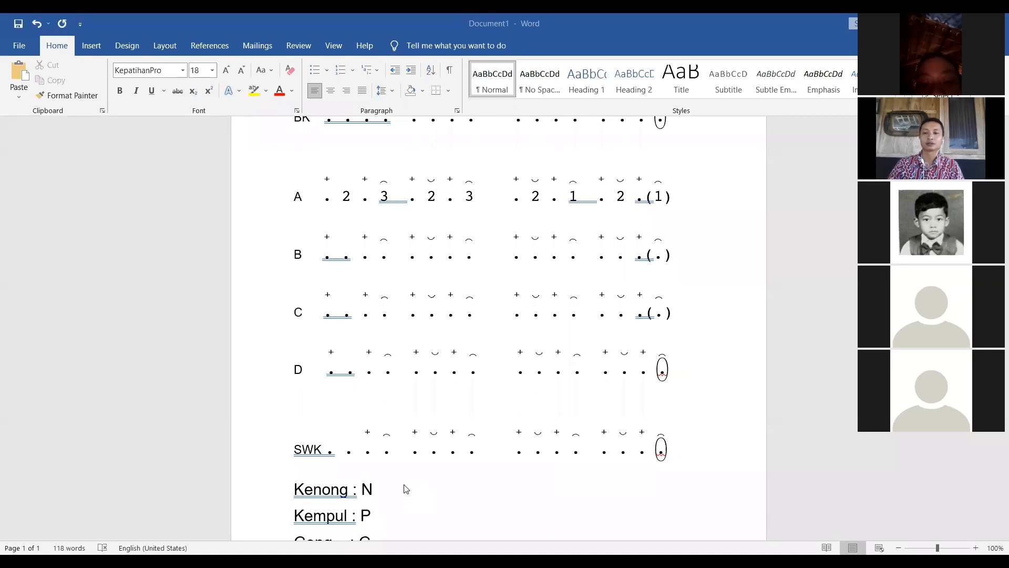
pyautogui.scroll(-3, 369, 512)
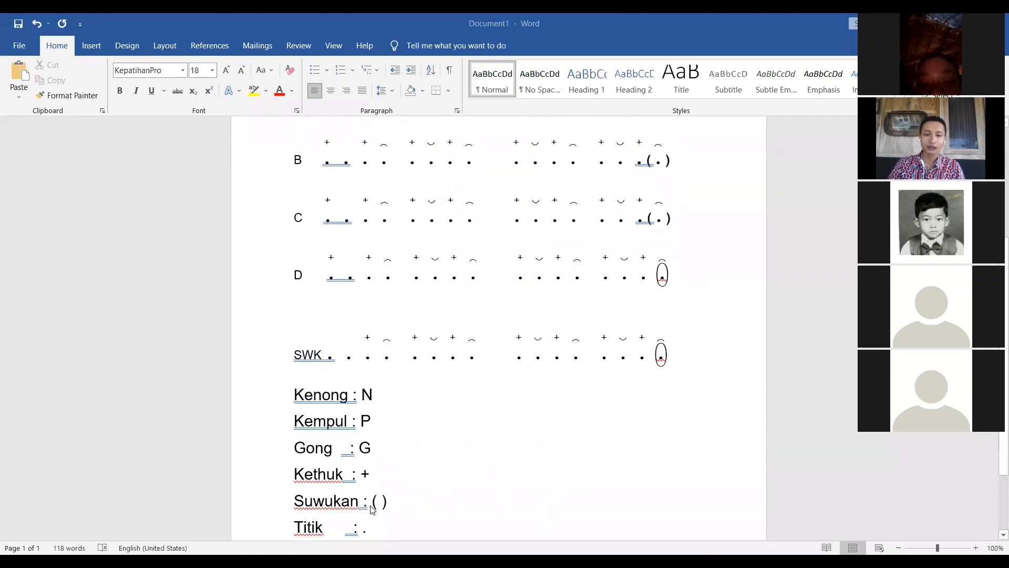
pyautogui.scroll(-1, 372, 510)
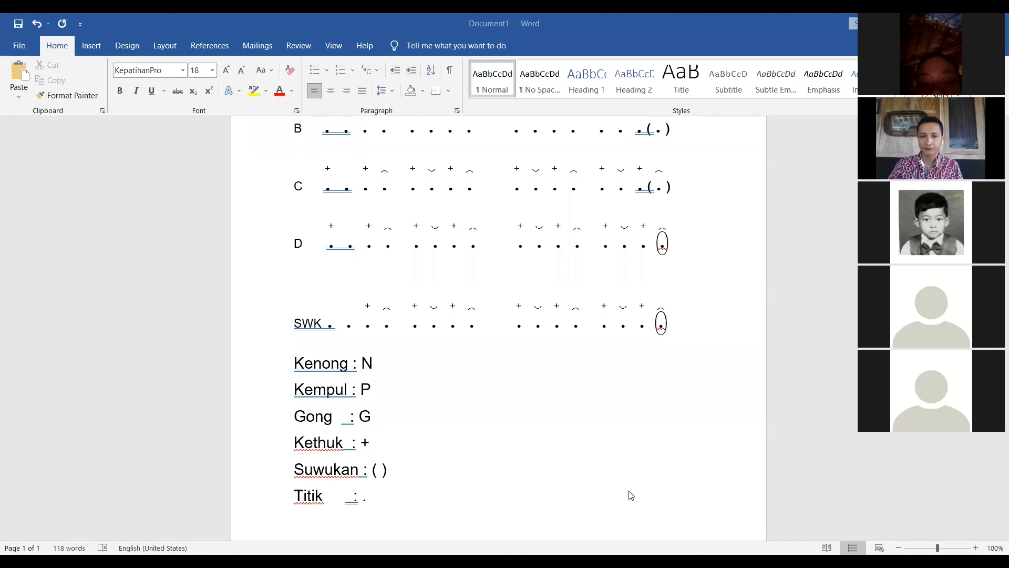
pyautogui.scroll(4, 626, 473)
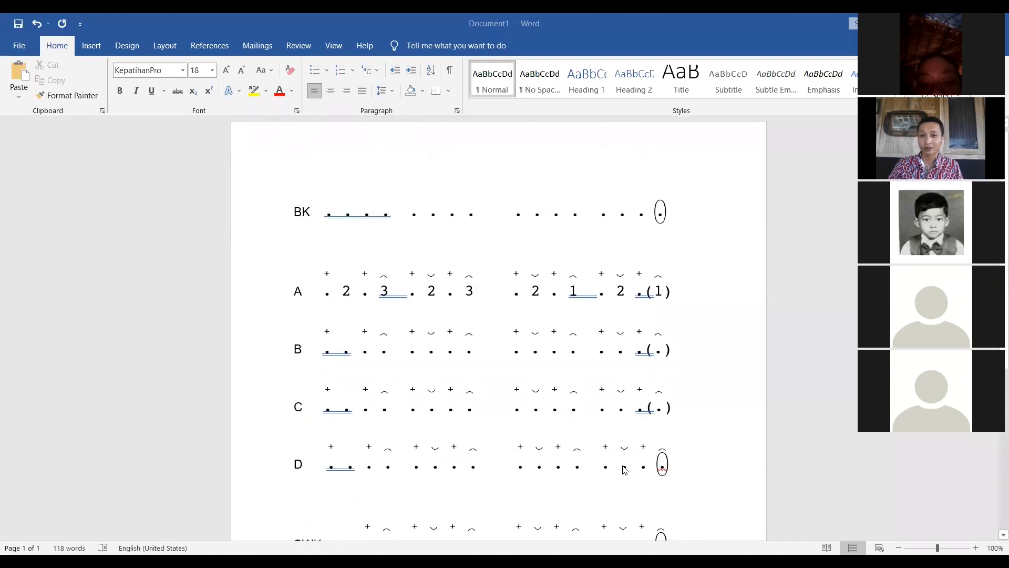